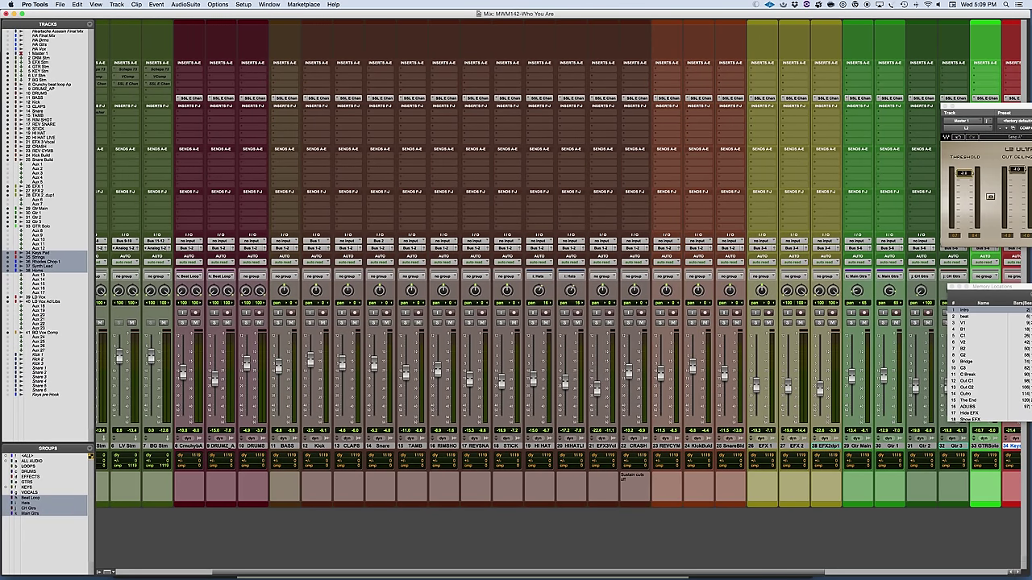
# - Open the SSL E Channel Strip on the Crunchy beat loop track, adjust its compressor release, and reposition the plug-in window
pyautogui.click(190, 98)
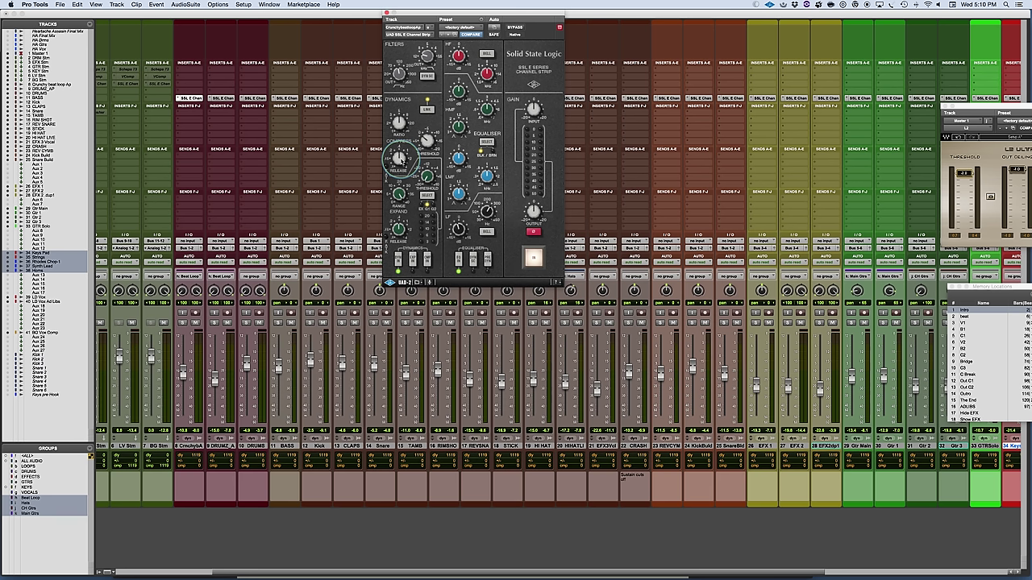
pyautogui.moveTo(398, 158)
pyautogui.mouseDown()
pyautogui.moveTo(392, 184)
pyautogui.moveTo(398, 153)
pyautogui.mouseUp()
pyautogui.moveTo(398, 153); pyautogui.dragTo(395, 167)
pyautogui.moveTo(394, 165)
pyautogui.mouseDown()
pyautogui.moveTo(377, 165)
pyautogui.moveTo(389, 170)
pyautogui.mouseUp()
pyautogui.moveTo(388, 168)
pyautogui.mouseDown()
pyautogui.moveTo(395, 145)
pyautogui.moveTo(397, 161)
pyautogui.mouseUp()
pyautogui.moveTo(396, 161); pyautogui.dragTo(395, 160)
pyautogui.moveTo(443, 10); pyautogui.dragTo(556, 6)
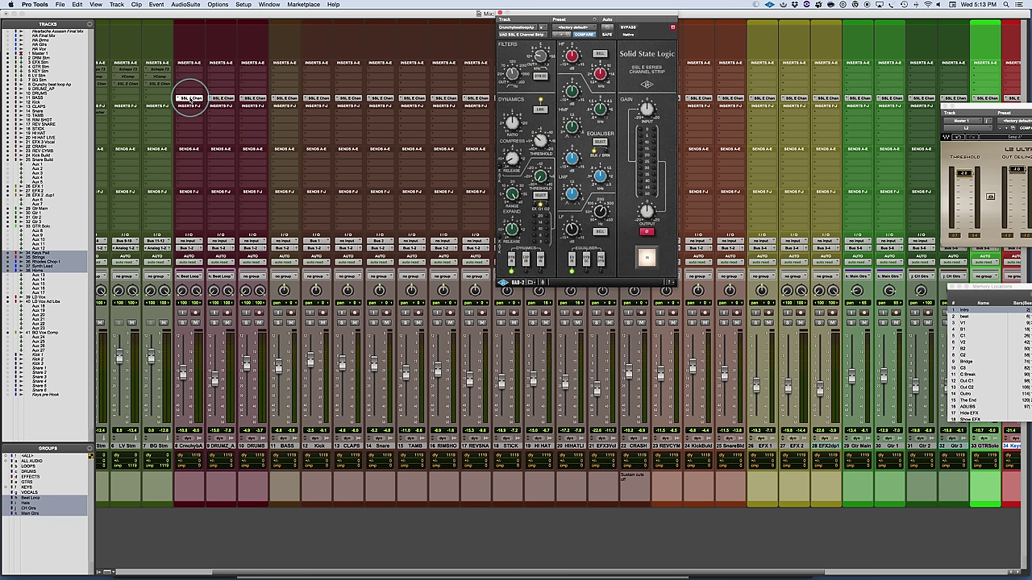
# - Copy the SSL E Channel plug-in from insert E to insert D on every track from Crunchy beat loop through Horns
pyautogui.moveTo(190, 100); pyautogui.dragTo(445, 91)
pyautogui.click(317, 98)
pyautogui.moveTo(476, 98); pyautogui.dragTo(603, 90)
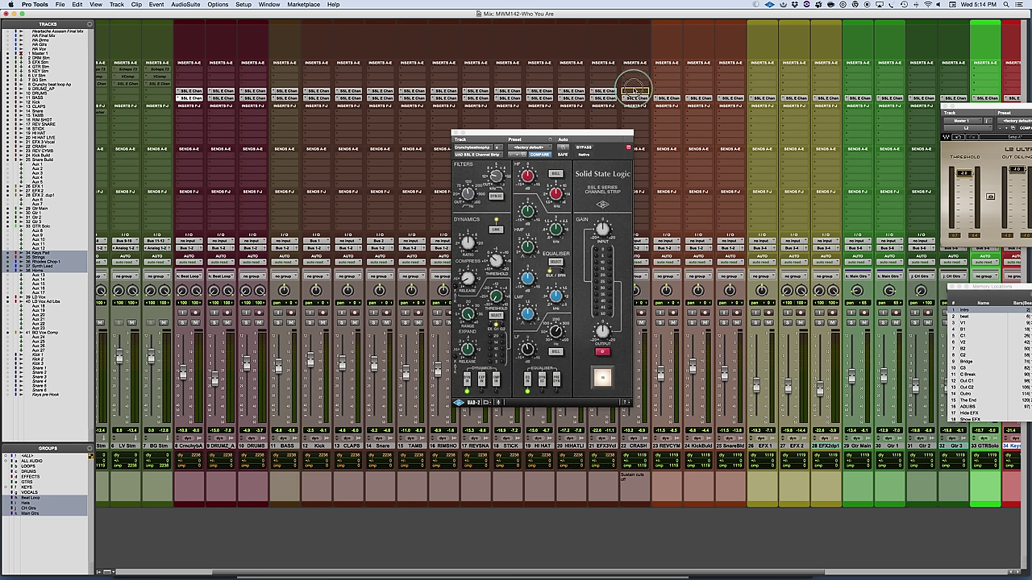
pyautogui.moveTo(669, 98); pyautogui.dragTo(700, 91)
pyautogui.moveTo(732, 98); pyautogui.dragTo(732, 91)
pyautogui.moveTo(763, 98); pyautogui.dragTo(827, 90)
pyautogui.hscroll(5, 804, 127)
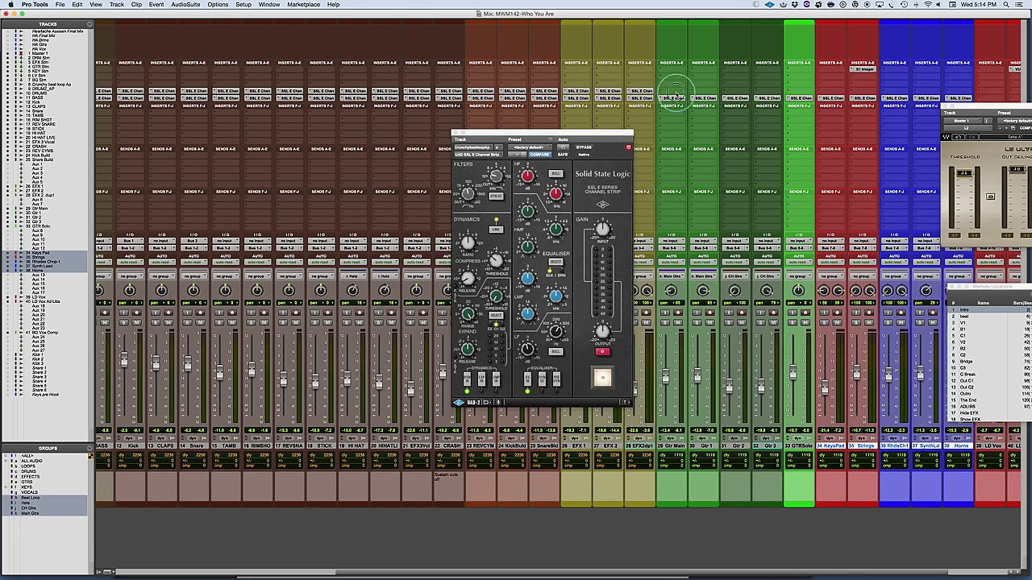
pyautogui.moveTo(707, 98); pyautogui.dragTo(961, 91)
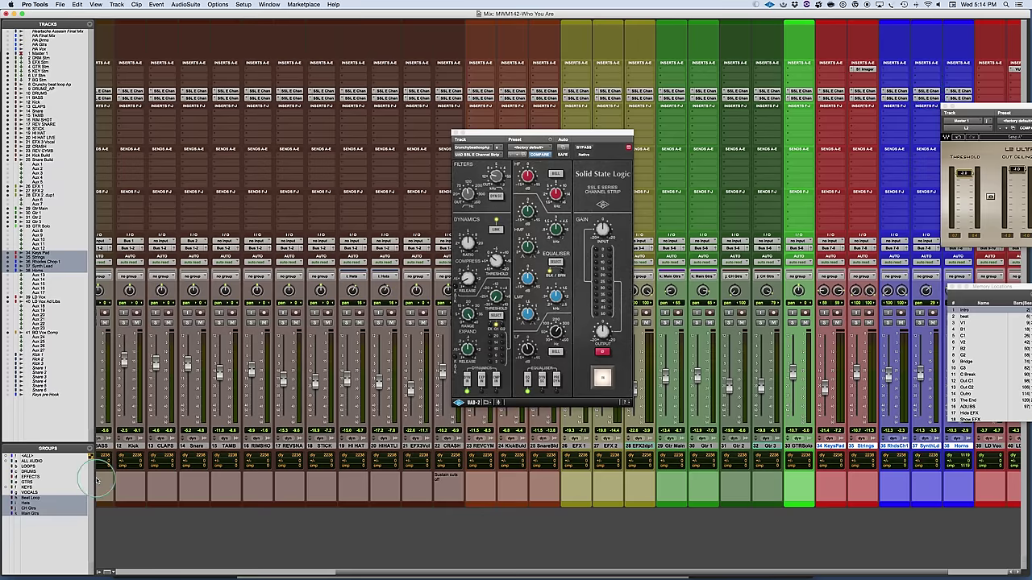
# - Select all tracks from Crunchy beat loop through Horns and make their SSL E Channel copies in insert D inactive
pyautogui.hscroll(-10, 135, 474)
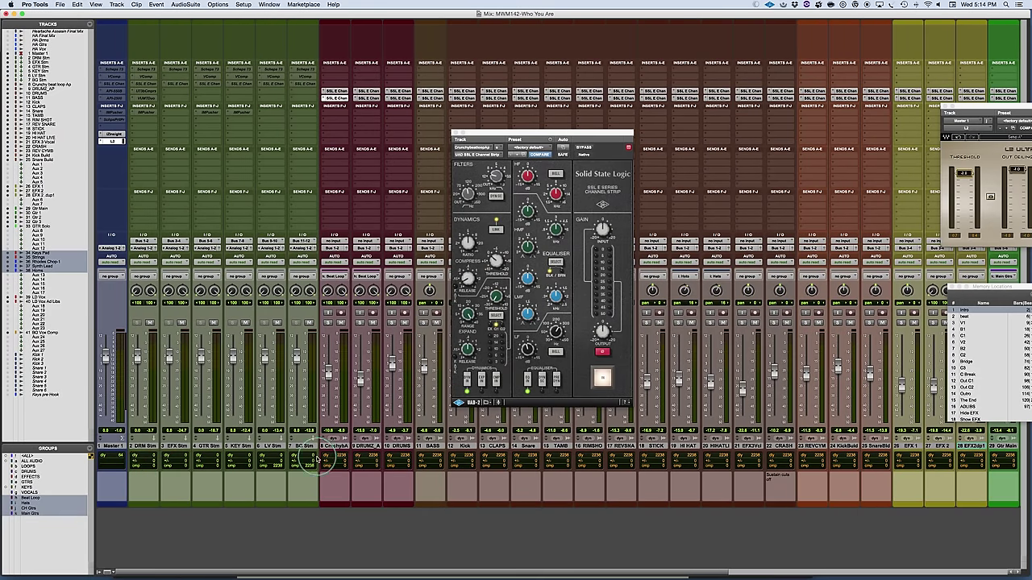
pyautogui.keyDown('shift'); pyautogui.click(327, 446); pyautogui.keyUp('shift')
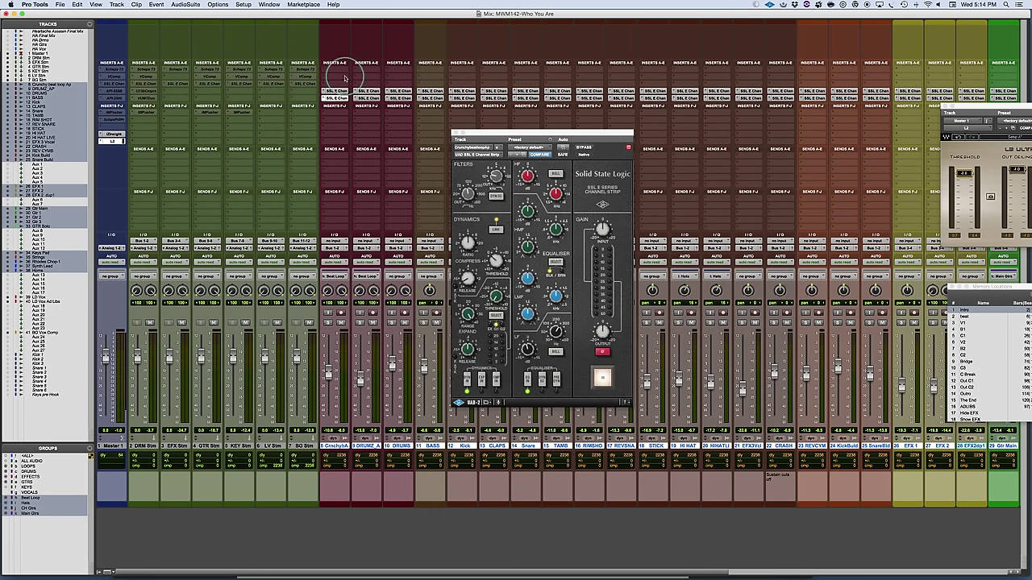
pyautogui.keyDown('ctrl'); pyautogui.keyDown('alt'); pyautogui.keyDown('shift'); pyautogui.keyDown('super'); pyautogui.click(339, 91); pyautogui.keyUp('super'); pyautogui.keyUp('shift'); pyautogui.keyUp('alt'); pyautogui.keyUp('ctrl')
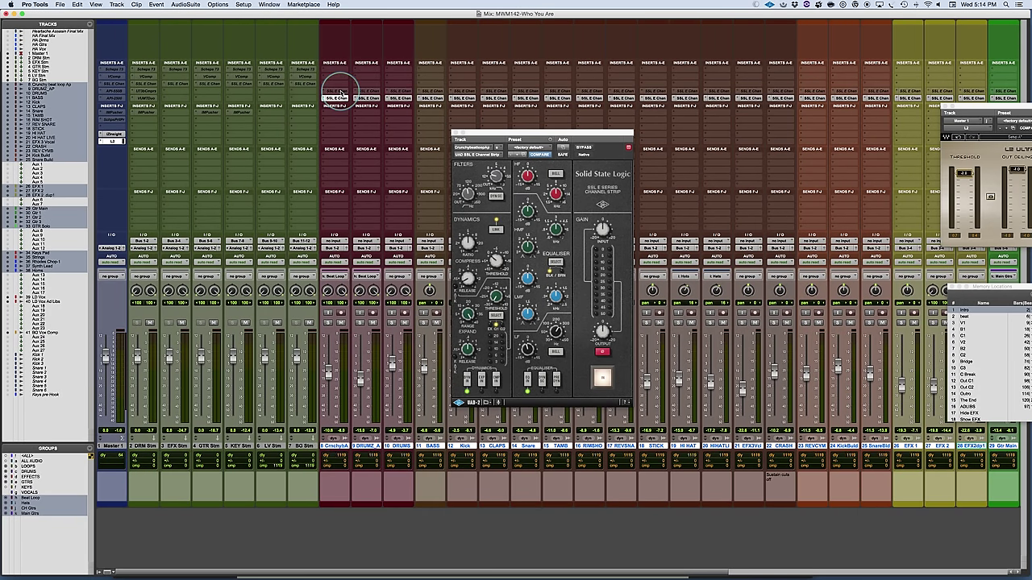
pyautogui.hscroll(5, 560, 90)
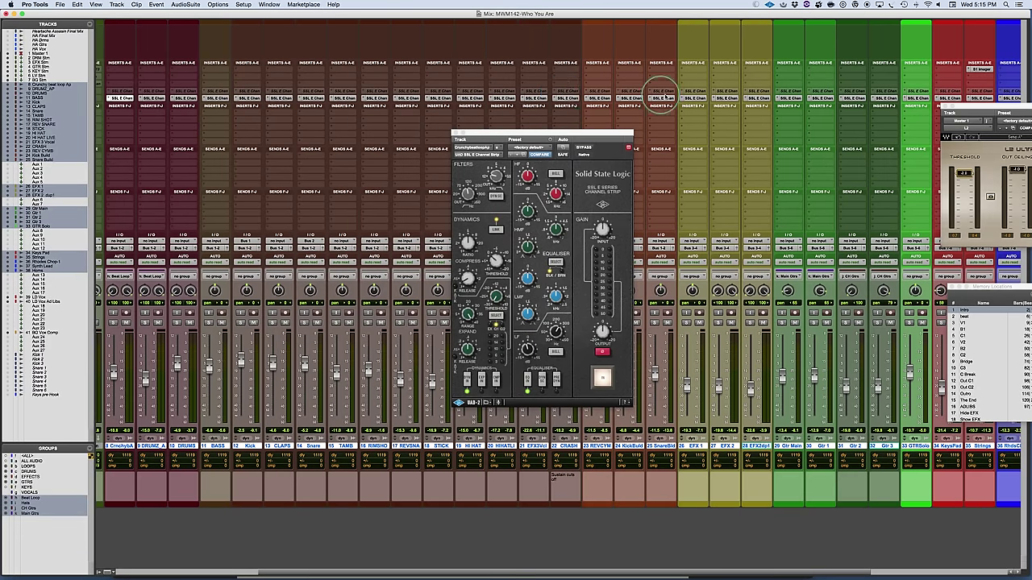
pyautogui.hscroll(4, 661, 95)
pyautogui.hscroll(-3, 660, 95)
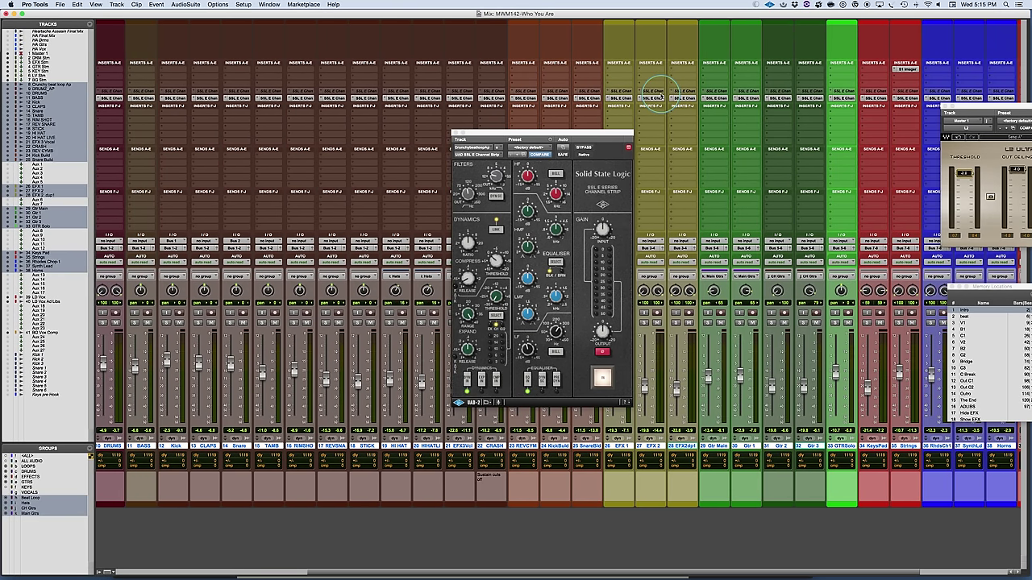
pyautogui.hscroll(-6, 659, 91)
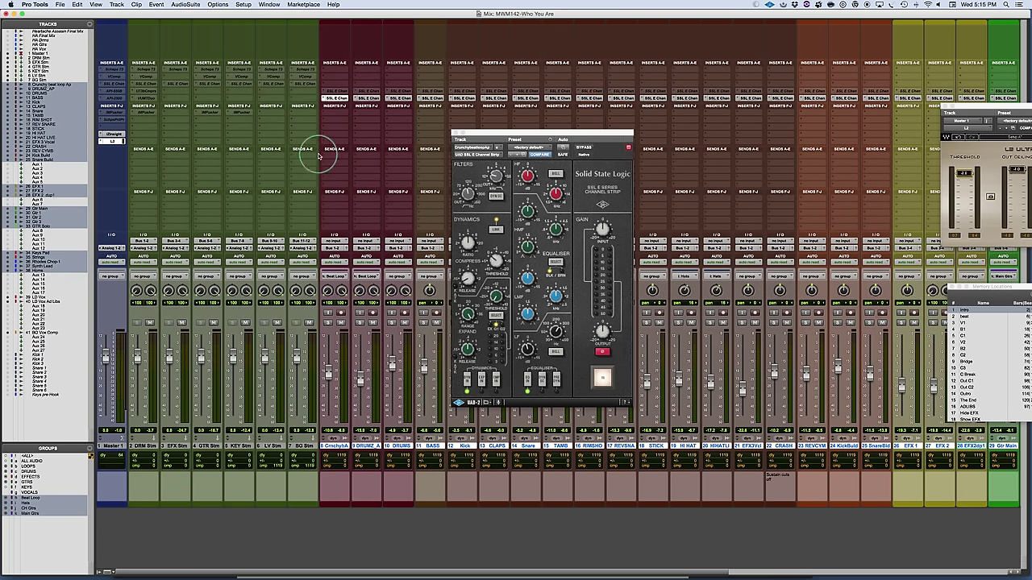
# - Switch to SketchBook Pro, hide the SS Front layer, show SS Top, and make the layer directly above SS Top active
pyautogui.press('super+Tab')
pyautogui.press('super+Tab')
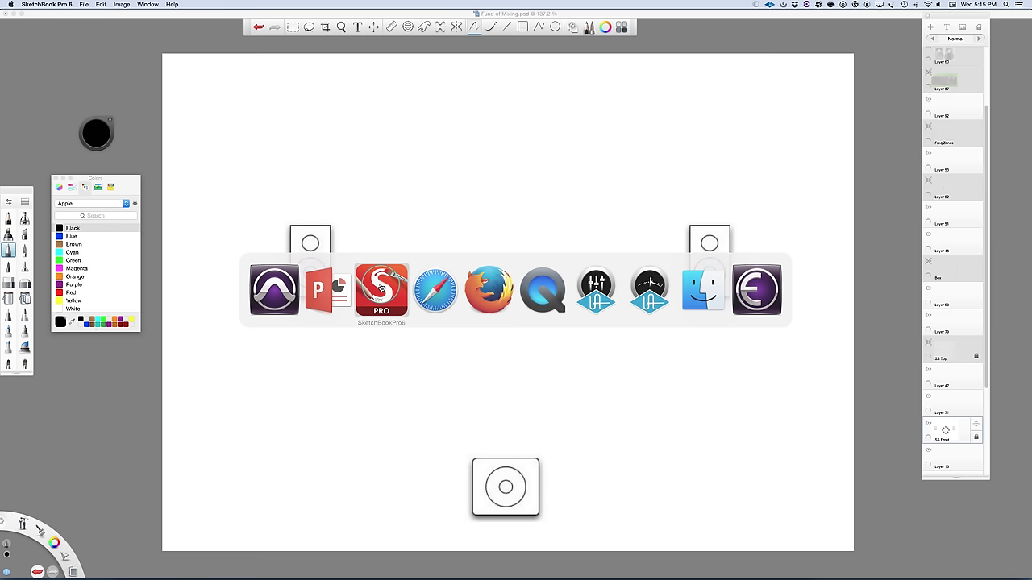
pyautogui.click(928, 425)
pyautogui.click(929, 342)
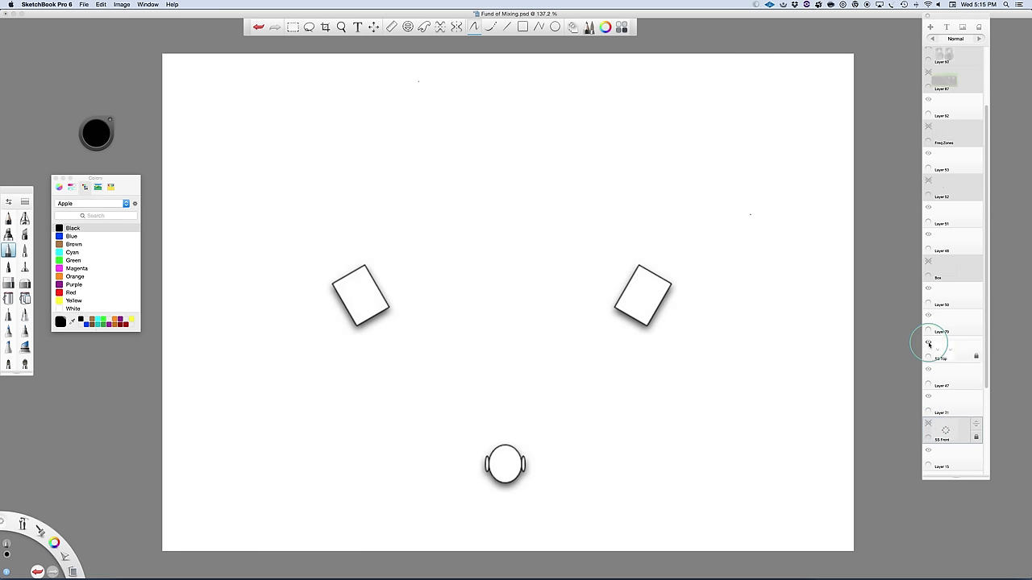
pyautogui.click(941, 320)
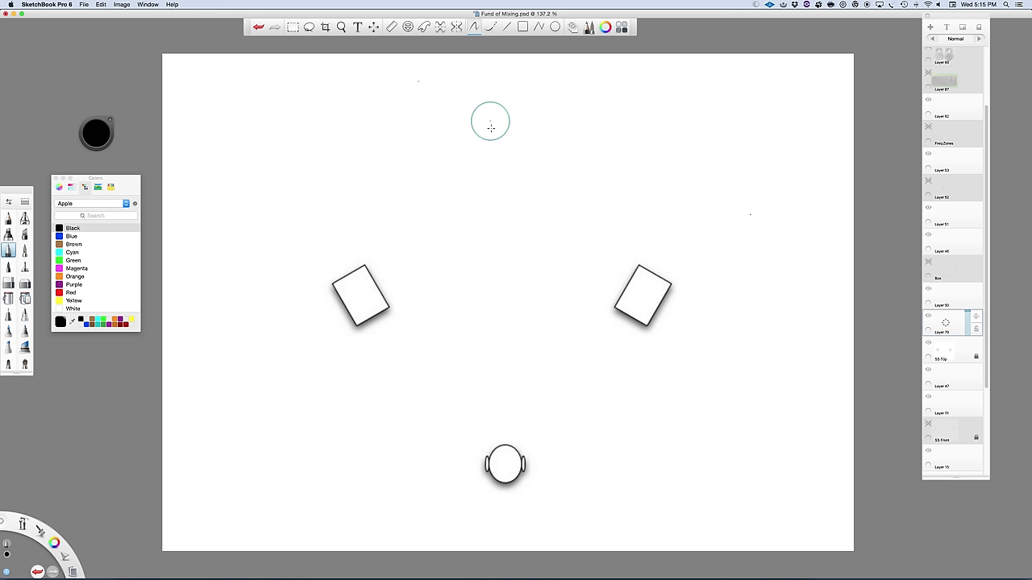
# - Scribble a small black blob between the two speakers and move it around the soundstage, ending behind the right speaker
pyautogui.moveTo(508, 286)
pyautogui.mouseDown()
pyautogui.moveTo(487, 280)
pyautogui.moveTo(499, 292)
pyautogui.moveTo(486, 304)
pyautogui.moveTo(488, 294)
pyautogui.mouseUp()
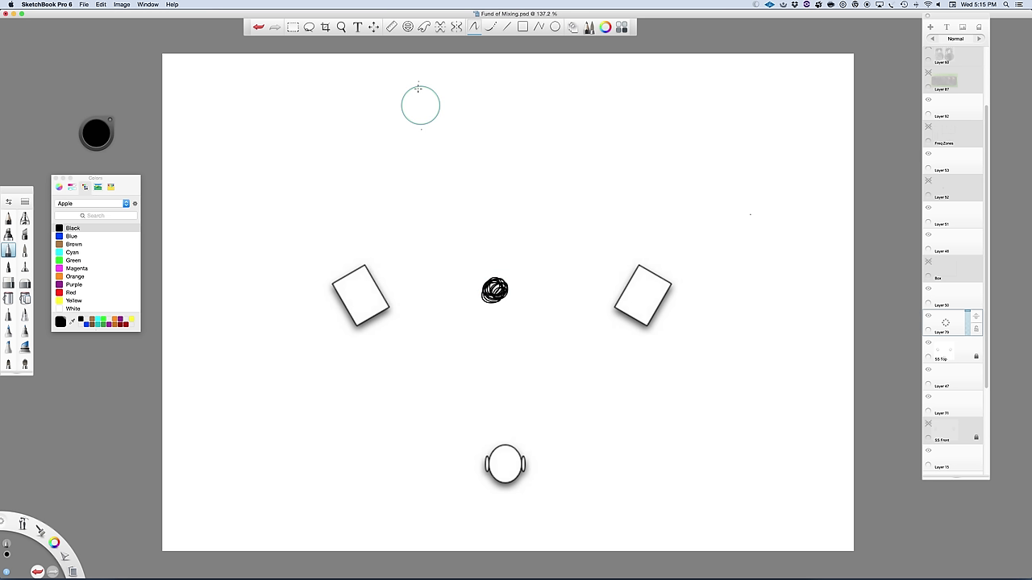
pyautogui.click(373, 26)
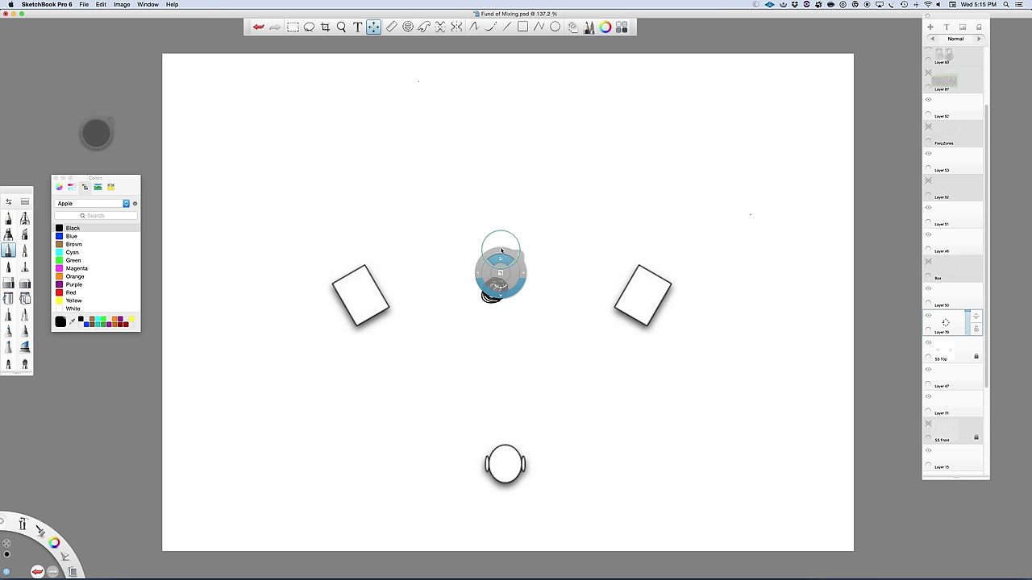
pyautogui.moveTo(501, 248)
pyautogui.mouseDown()
pyautogui.moveTo(515, 221)
pyautogui.moveTo(495, 203)
pyautogui.moveTo(373, 170)
pyautogui.moveTo(641, 179)
pyautogui.moveTo(617, 205)
pyautogui.moveTo(601, 265)
pyautogui.moveTo(596, 212)
pyautogui.mouseUp()
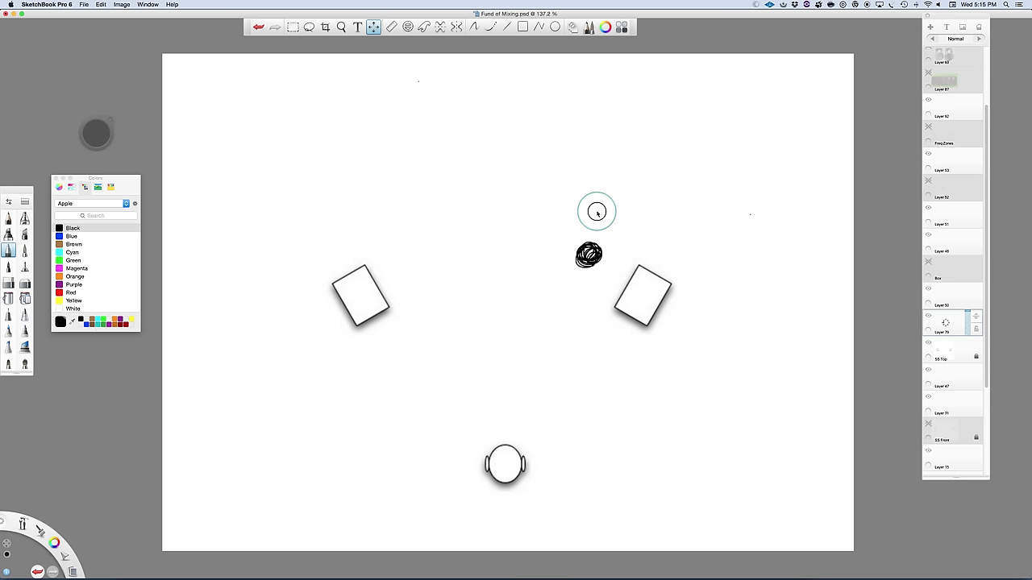
pyautogui.moveTo(596, 212)
pyautogui.mouseDown()
pyautogui.moveTo(594, 274)
pyautogui.moveTo(521, 253)
pyautogui.moveTo(518, 295)
pyautogui.moveTo(511, 251)
pyautogui.moveTo(517, 290)
pyautogui.mouseUp()
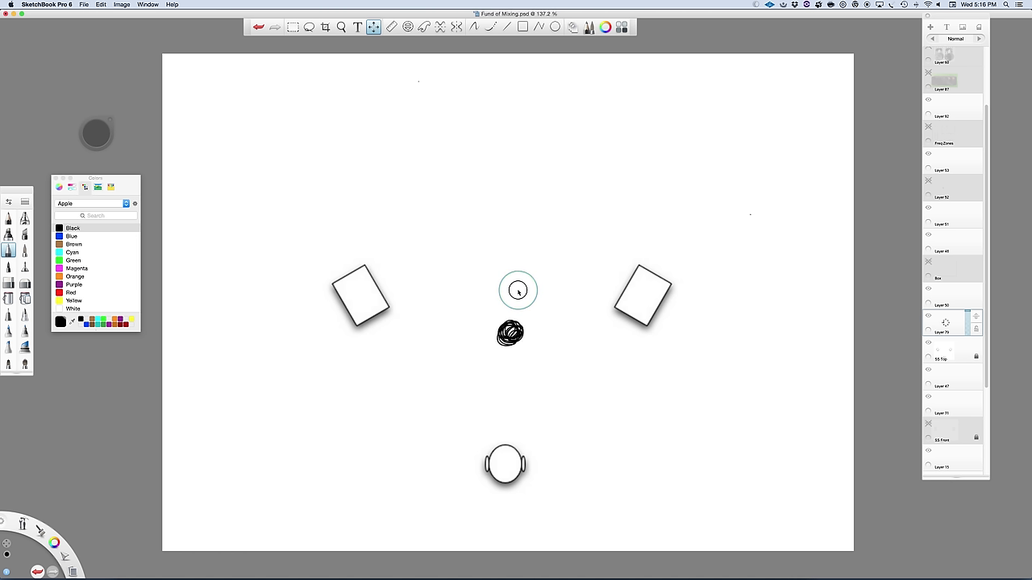
pyautogui.moveTo(518, 292); pyautogui.dragTo(519, 292)
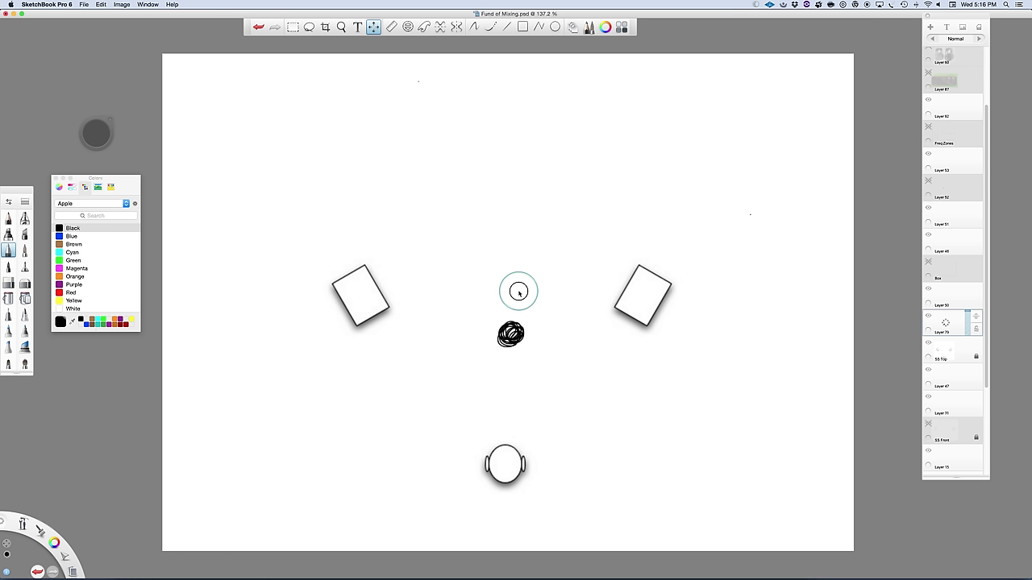
pyautogui.moveTo(519, 292)
pyautogui.mouseDown()
pyautogui.moveTo(497, 161)
pyautogui.moveTo(548, 163)
pyautogui.moveTo(610, 201)
pyautogui.moveTo(597, 158)
pyautogui.mouseUp()
# - Scribble a red blob behind the left speaker and a brown blob centred between the two speakers
pyautogui.click(75, 279)
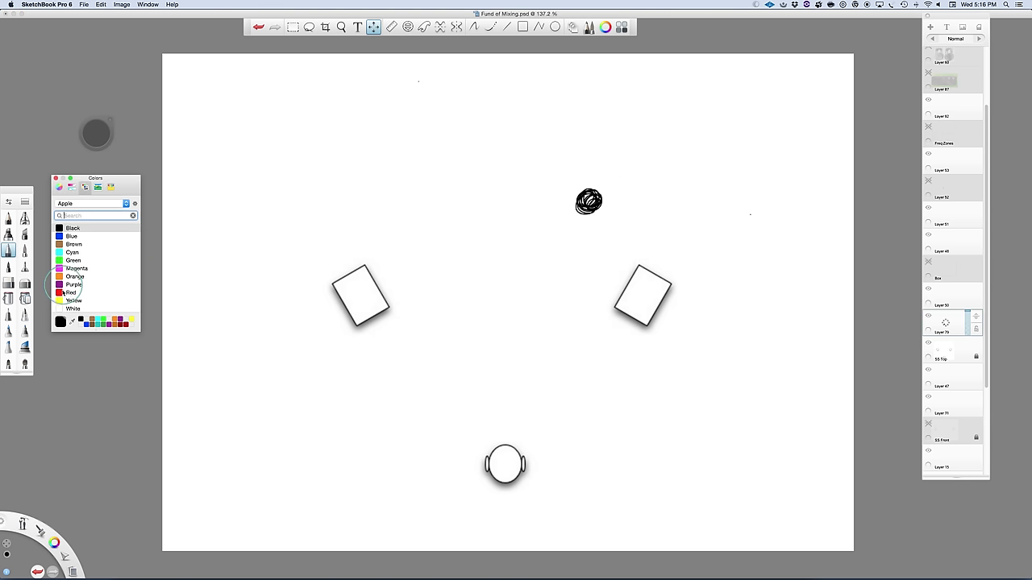
pyautogui.click(70, 293)
pyautogui.moveTo(369, 200)
pyautogui.mouseDown()
pyautogui.moveTo(403, 215)
pyautogui.moveTo(385, 219)
pyautogui.moveTo(417, 221)
pyautogui.moveTo(398, 214)
pyautogui.mouseUp()
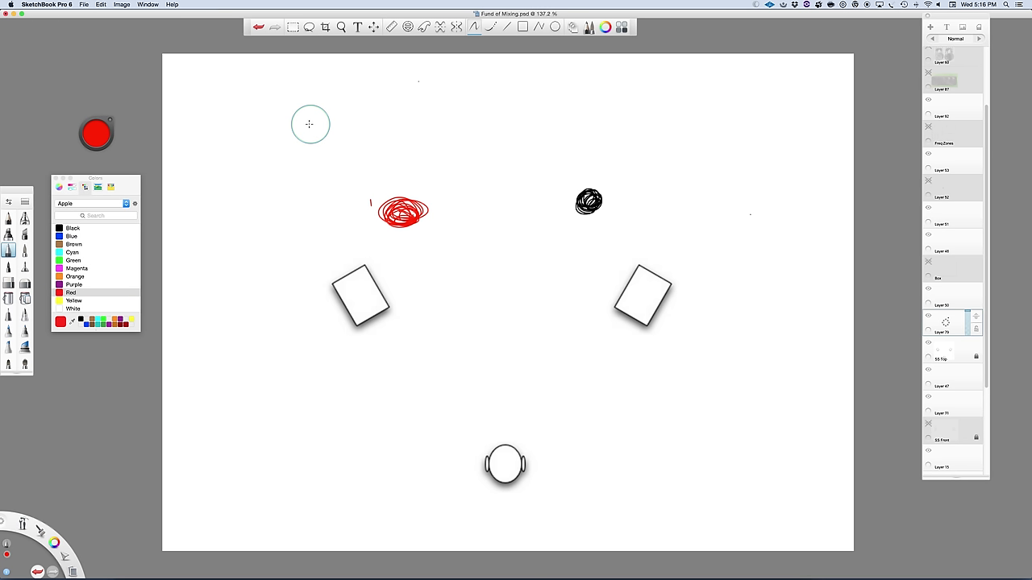
pyautogui.click(72, 274)
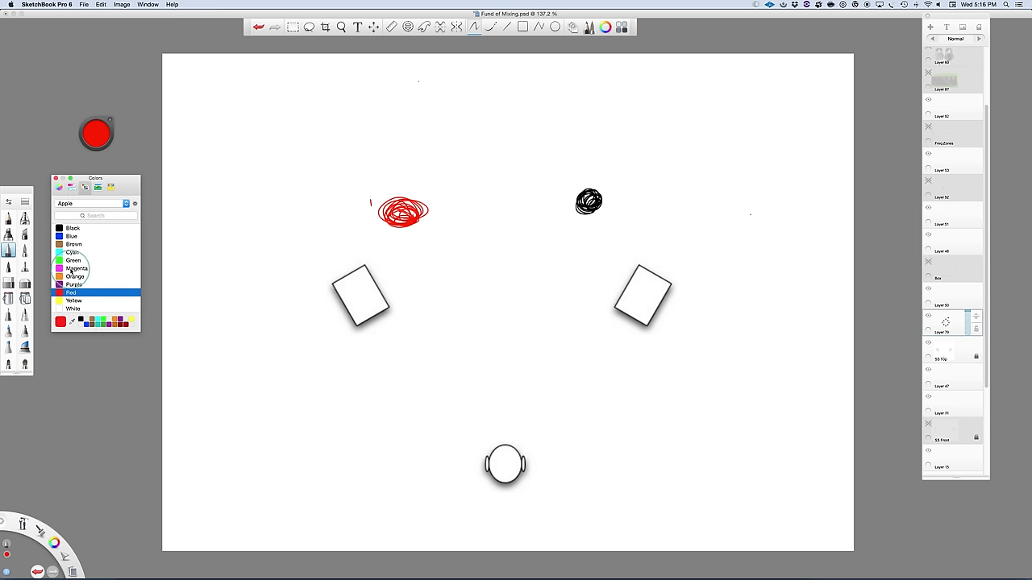
pyautogui.click(67, 243)
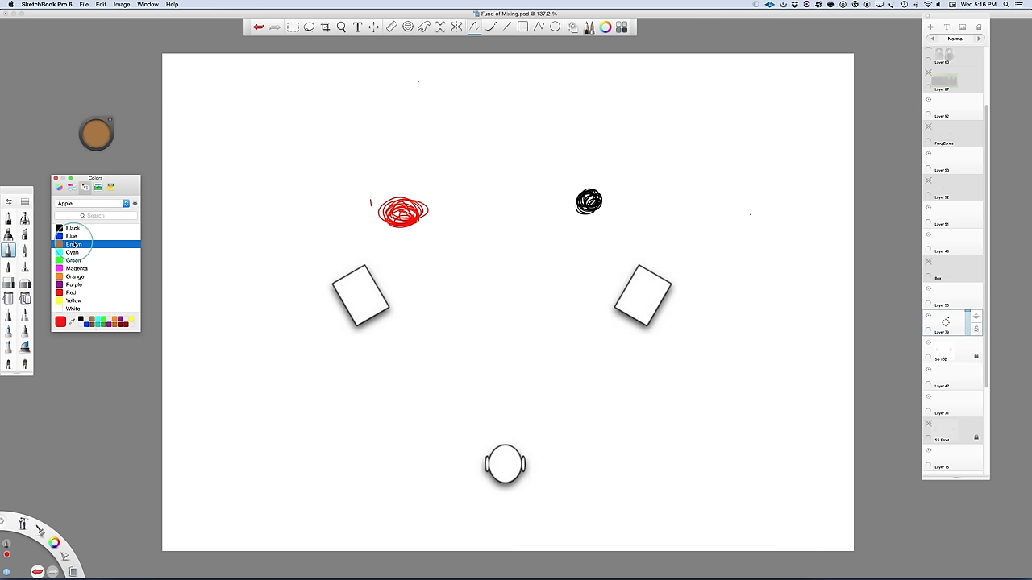
pyautogui.moveTo(511, 287)
pyautogui.mouseDown()
pyautogui.moveTo(505, 316)
pyautogui.moveTo(501, 306)
pyautogui.mouseUp()
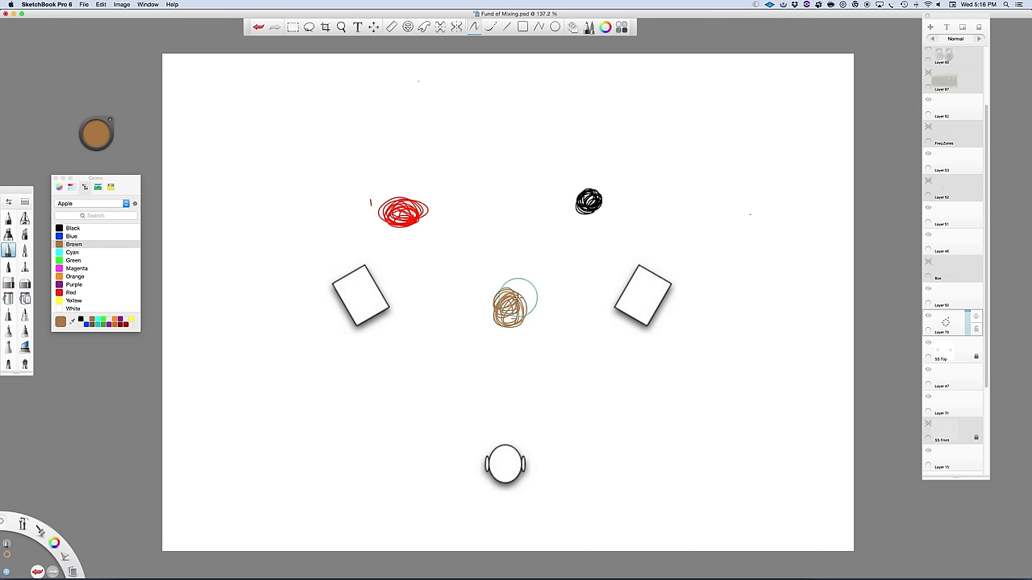
# - Marquee-select the red blob and shift it slightly forward and backward behind the left speaker
pyautogui.click(373, 27)
pyautogui.moveTo(559, 153)
pyautogui.mouseDown()
pyautogui.moveTo(622, 223)
pyautogui.moveTo(562, 178)
pyautogui.mouseUp()
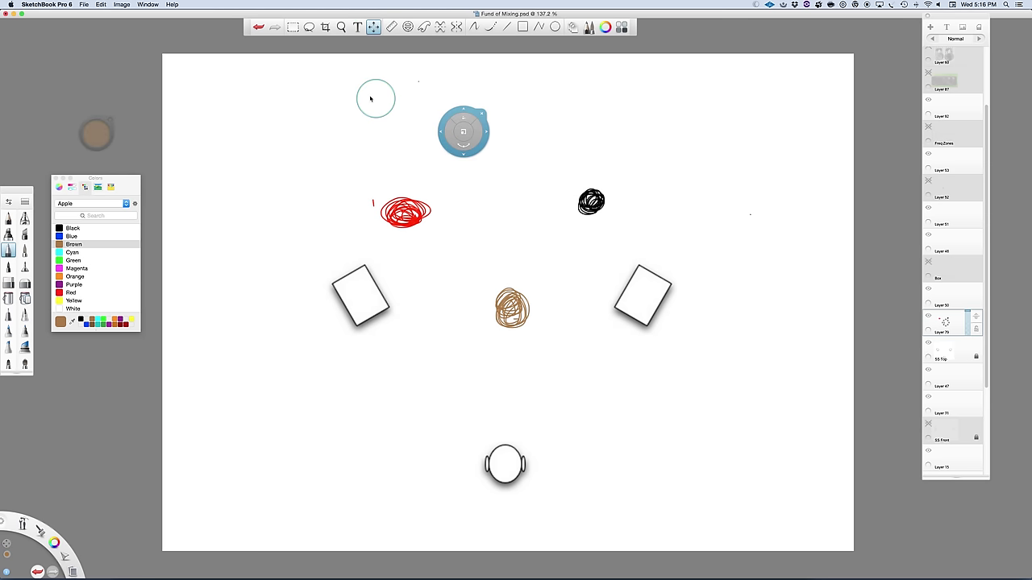
pyautogui.click(293, 26)
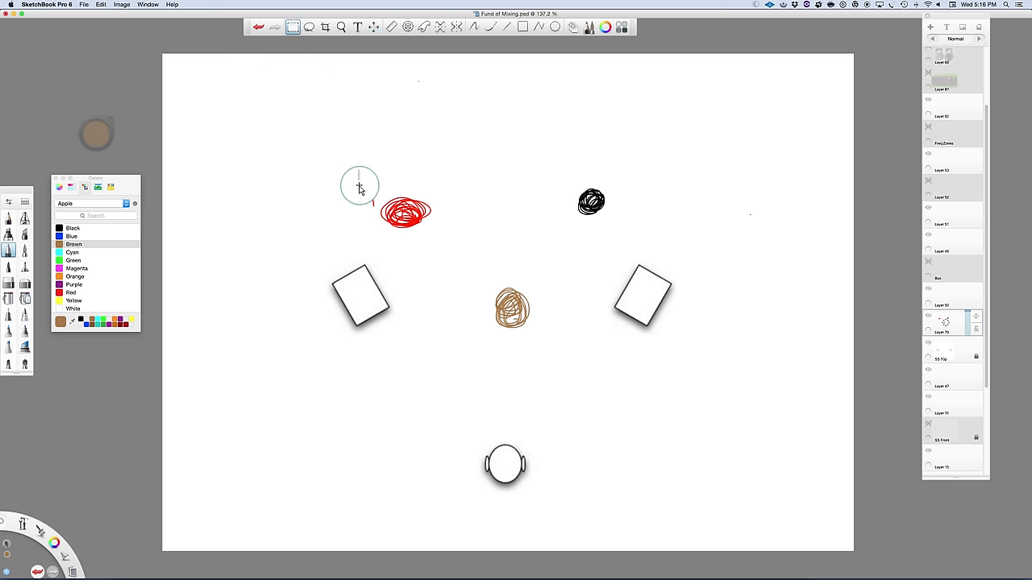
pyautogui.moveTo(358, 169); pyautogui.dragTo(466, 240)
pyautogui.moveTo(432, 195)
pyautogui.mouseDown()
pyautogui.moveTo(442, 162)
pyautogui.moveTo(424, 138)
pyautogui.moveTo(443, 168)
pyautogui.moveTo(440, 203)
pyautogui.moveTo(428, 176)
pyautogui.moveTo(437, 201)
pyautogui.mouseUp()
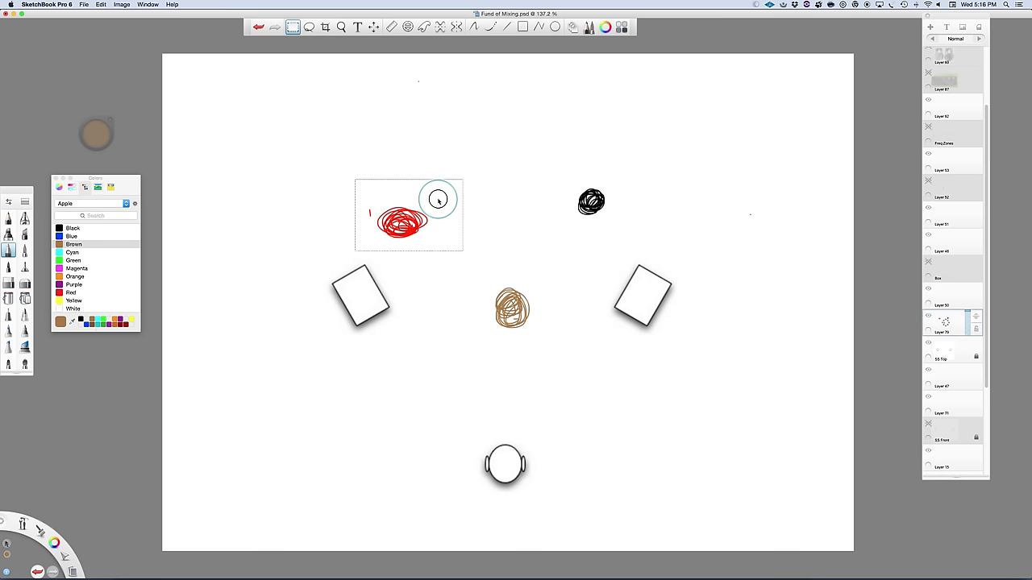
pyautogui.moveTo(438, 200); pyautogui.dragTo(439, 195)
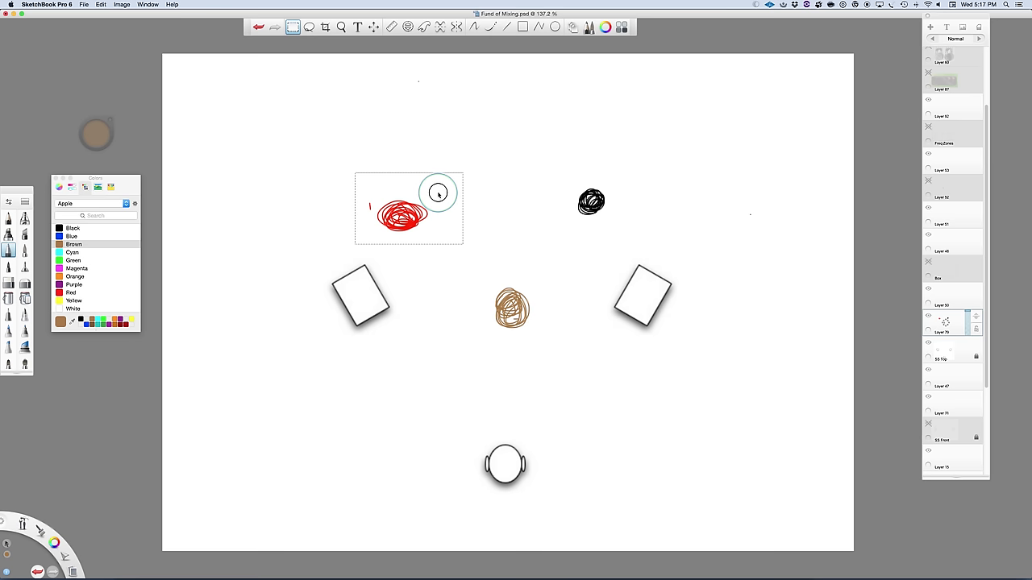
pyautogui.moveTo(438, 192); pyautogui.dragTo(439, 185)
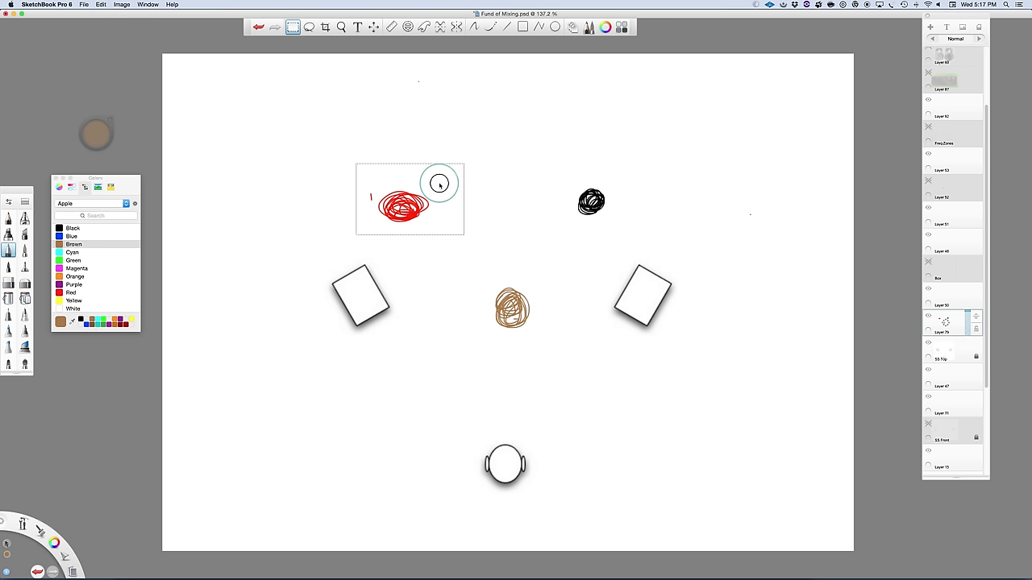
pyautogui.moveTo(439, 185)
pyautogui.mouseDown()
pyautogui.moveTo(440, 211)
pyautogui.moveTo(438, 184)
pyautogui.moveTo(438, 195)
pyautogui.mouseUp()
# - Marquee-select the brown blob between the speakers and move it farther from and closer to the listener
pyautogui.moveTo(481, 276)
pyautogui.mouseDown()
pyautogui.moveTo(516, 329)
pyautogui.moveTo(536, 340)
pyautogui.mouseUp()
pyautogui.click(520, 262)
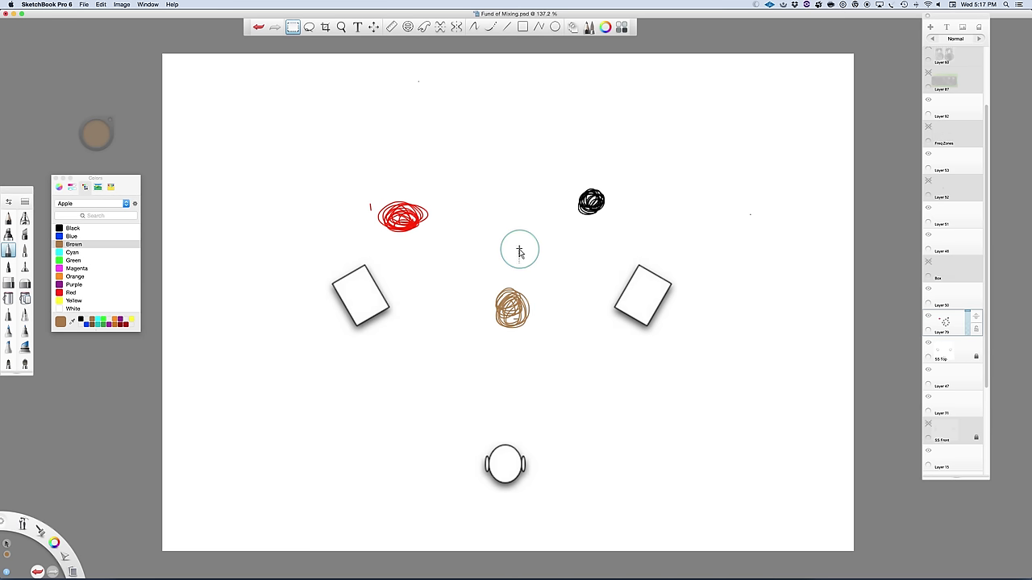
pyautogui.moveTo(462, 277); pyautogui.dragTo(550, 340)
pyautogui.moveTo(520, 273)
pyautogui.mouseDown()
pyautogui.moveTo(506, 234)
pyautogui.moveTo(497, 243)
pyautogui.mouseUp()
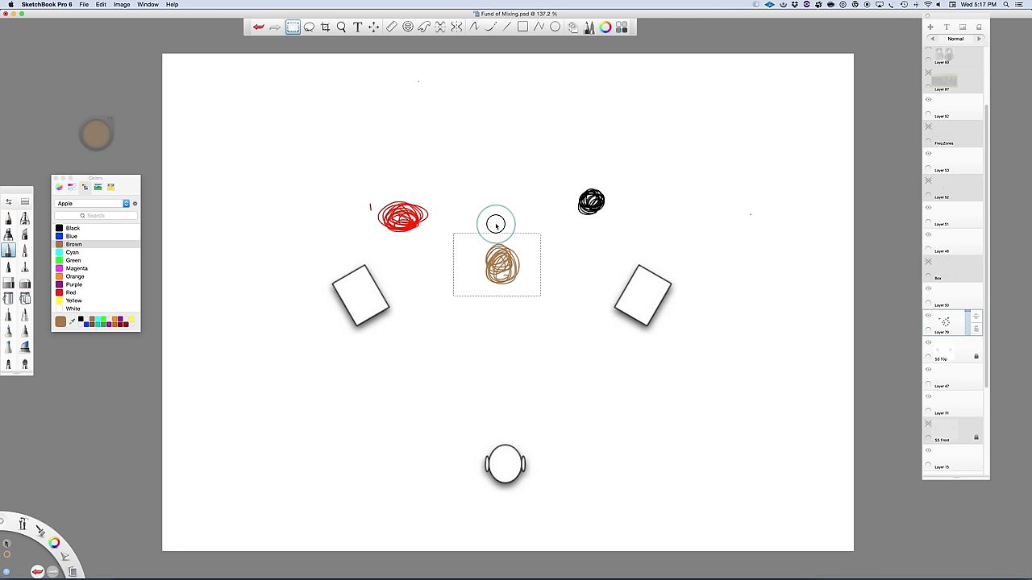
pyautogui.moveTo(499, 251)
pyautogui.mouseDown()
pyautogui.moveTo(499, 237)
pyautogui.moveTo(498, 259)
pyautogui.moveTo(498, 219)
pyautogui.moveTo(498, 268)
pyautogui.moveTo(502, 242)
pyautogui.moveTo(504, 258)
pyautogui.moveTo(654, 290)
pyautogui.moveTo(652, 325)
pyautogui.moveTo(653, 288)
pyautogui.moveTo(571, 316)
pyautogui.moveTo(399, 338)
pyautogui.moveTo(341, 331)
pyautogui.moveTo(357, 285)
pyautogui.moveTo(348, 302)
pyautogui.moveTo(498, 237)
pyautogui.moveTo(368, 292)
pyautogui.moveTo(349, 256)
pyautogui.moveTo(354, 299)
pyautogui.moveTo(391, 281)
pyautogui.moveTo(375, 218)
pyautogui.moveTo(378, 257)
pyautogui.moveTo(340, 299)
pyautogui.moveTo(409, 283)
pyautogui.moveTo(546, 279)
pyautogui.moveTo(499, 261)
pyautogui.moveTo(513, 266)
pyautogui.mouseUp()
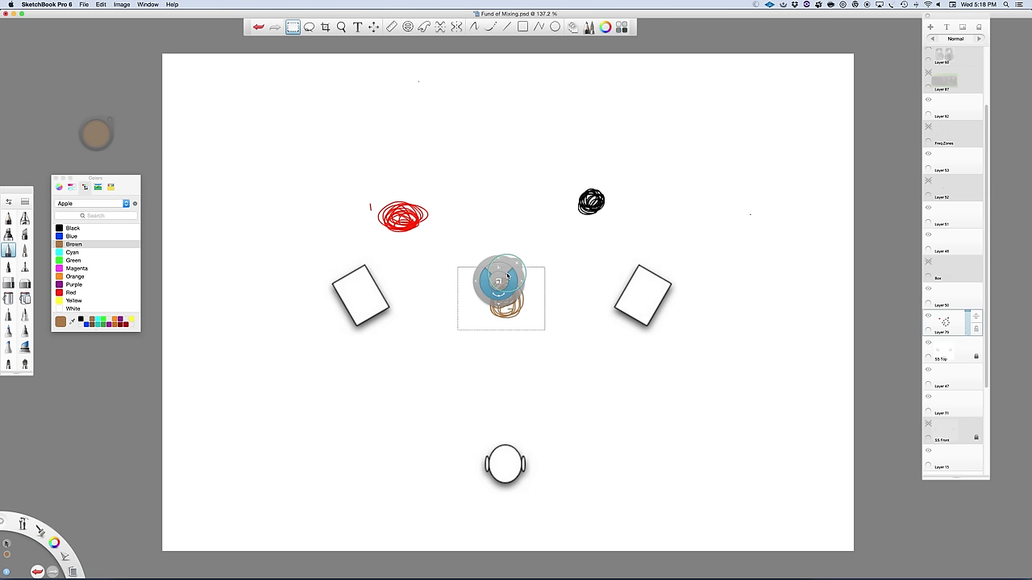
# - Switch back to Pro Tools, close the SSL E Channel Strip window, and look over the inserts across the mixer
pyautogui.press('super+Tab')
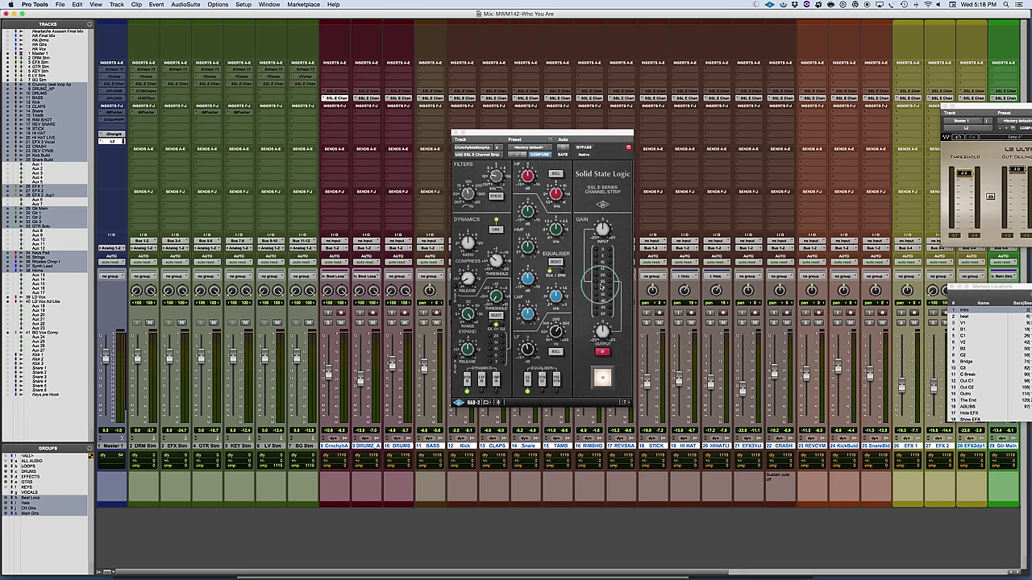
pyautogui.click(456, 134)
pyautogui.hscroll(3, 541, 262)
pyautogui.hscroll(10, 544, 262)
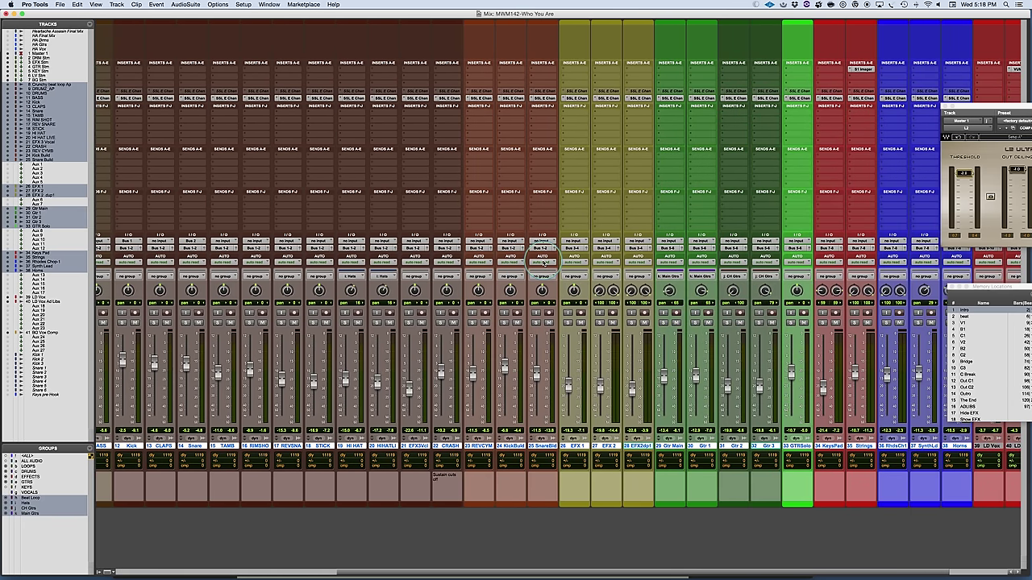
pyautogui.hscroll(-15, 454, 459)
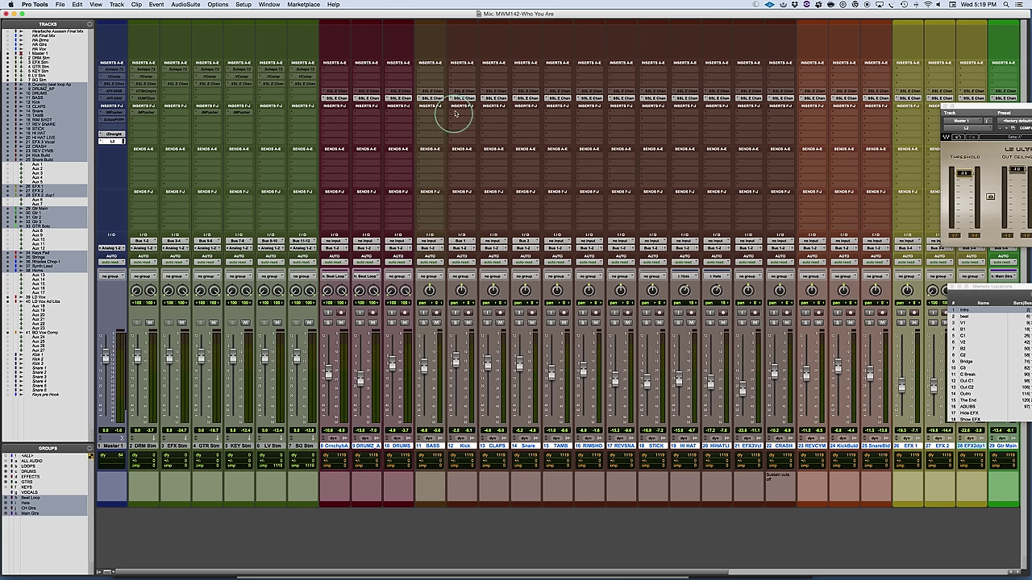
# - Open the Kick track's SSL E Channel Strip, adjust its compressor ratio, and move the plug-in window over the middle tracks
pyautogui.click(463, 98)
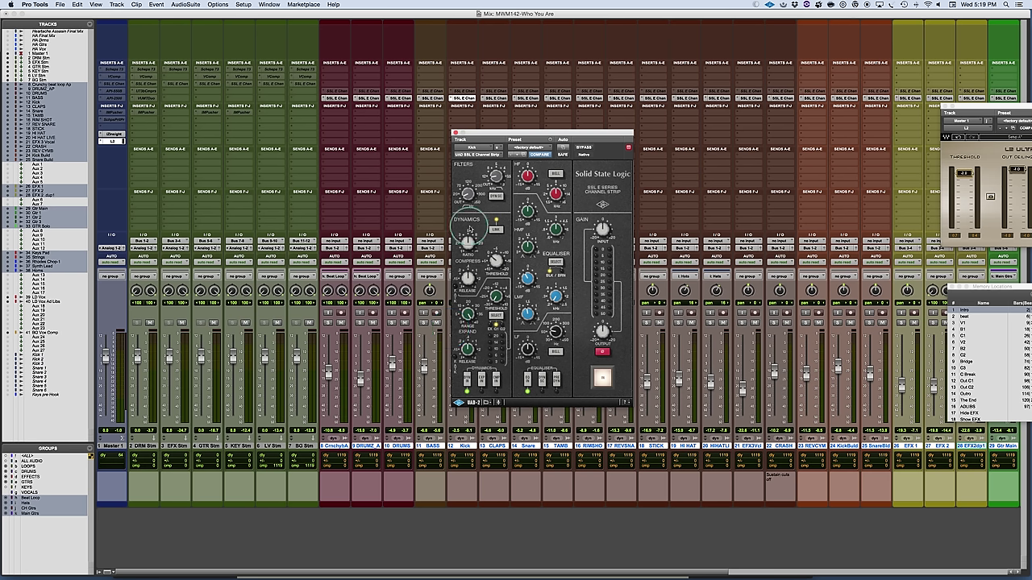
pyautogui.moveTo(468, 229); pyautogui.dragTo(470, 240)
pyautogui.moveTo(473, 243); pyautogui.dragTo(467, 240)
pyautogui.moveTo(545, 133); pyautogui.dragTo(627, 122)
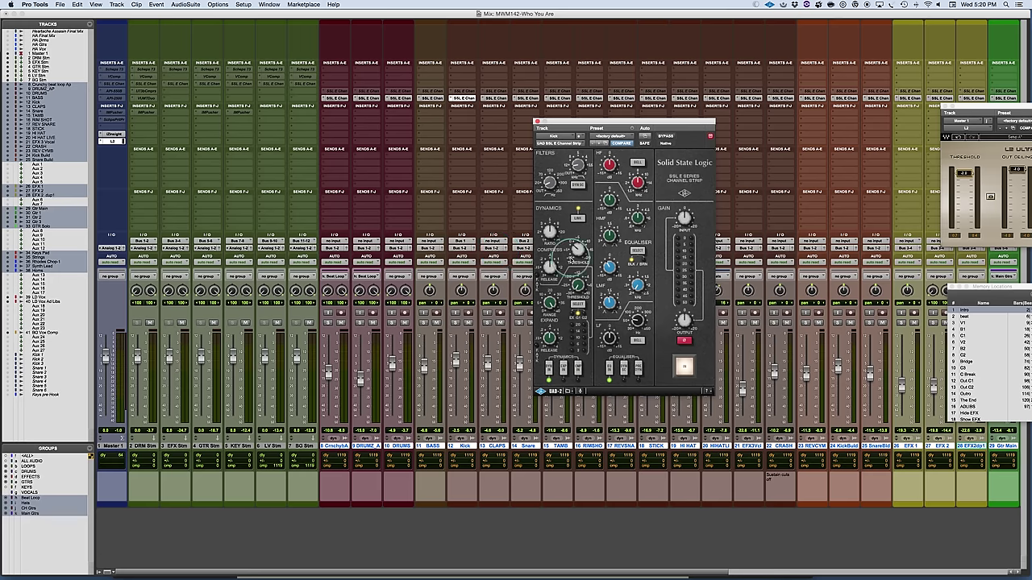
# - Set the playback position near the start of the Kick clip in the Edit window, and return to the Mix window
pyautogui.press('super+equal')
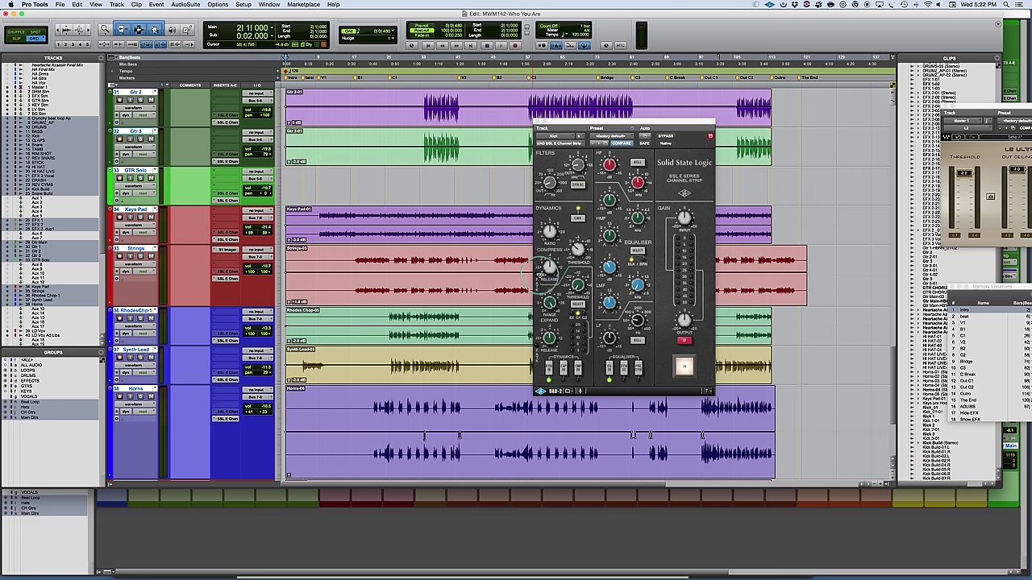
pyautogui.scroll(10, 456, 319)
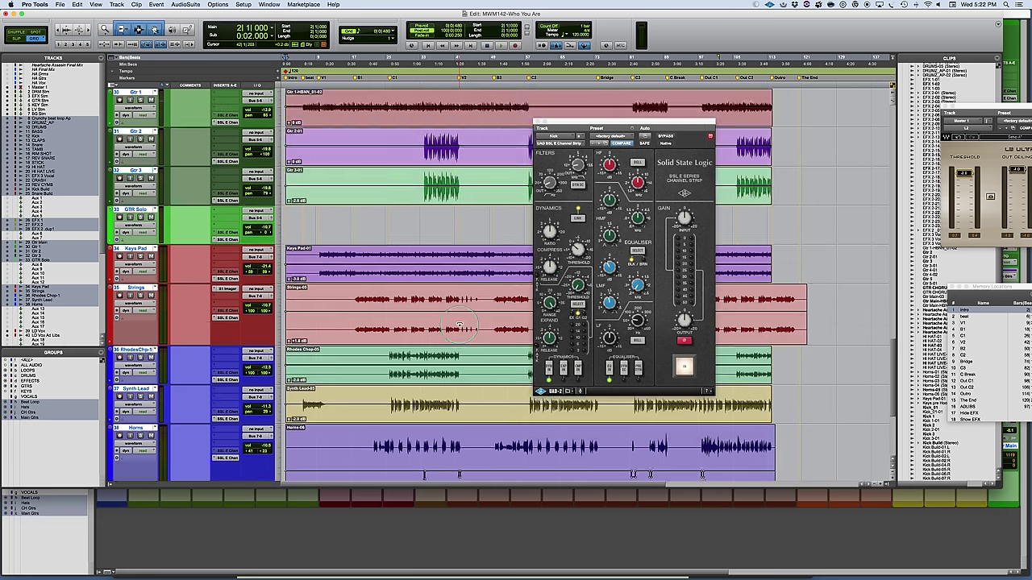
pyautogui.scroll(5, 457, 324)
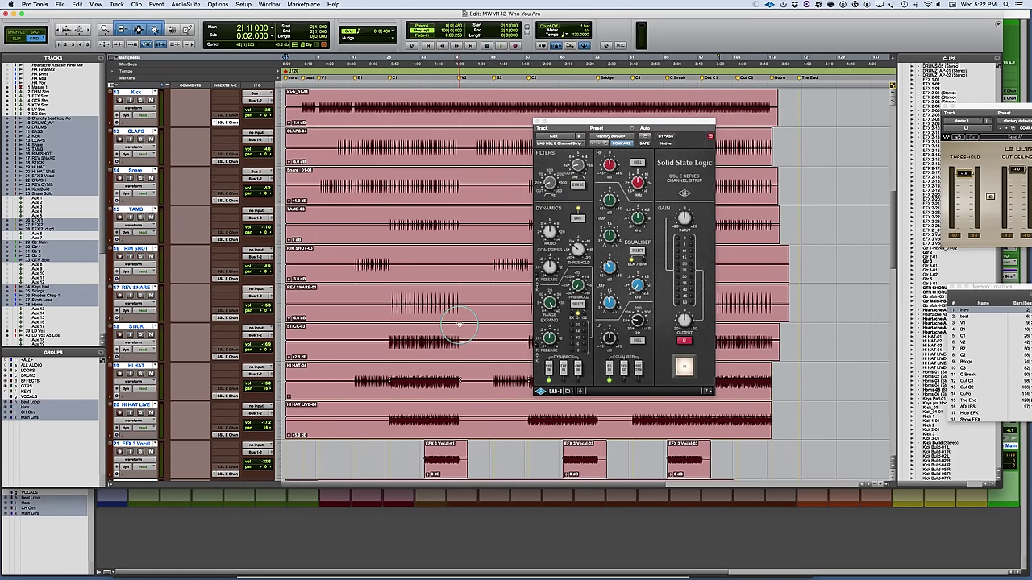
pyautogui.scroll(1, 457, 324)
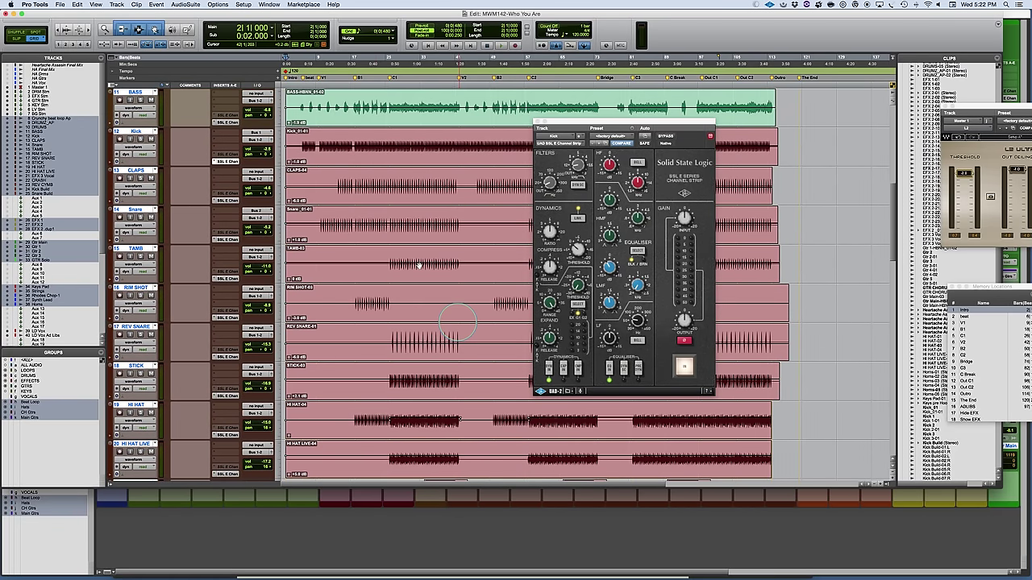
pyautogui.click(319, 139)
pyautogui.press('super+equal')
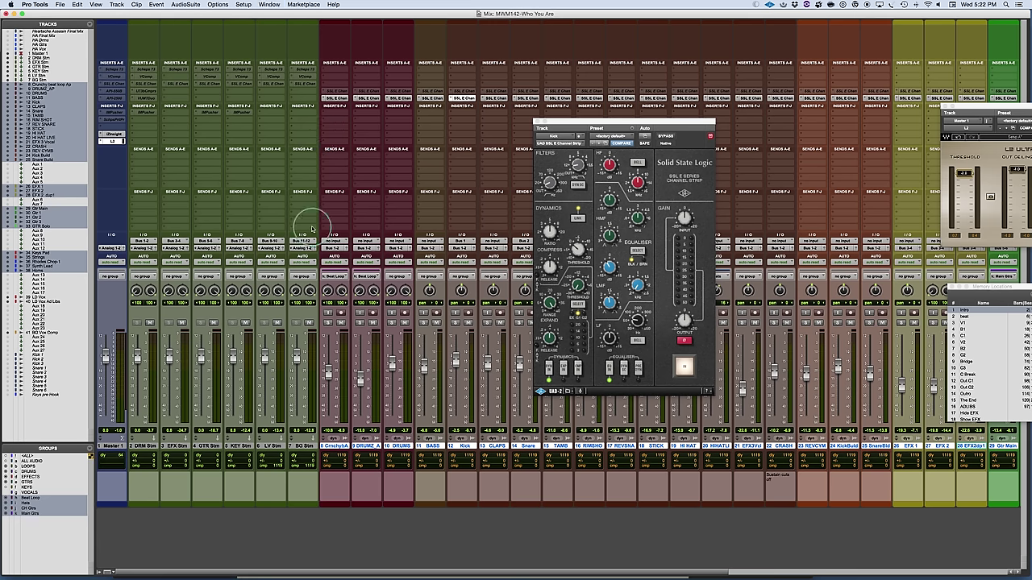
# - Mute the EFX, GTR, KEY, LV and BG stem tracks and solo the Kick track
pyautogui.moveTo(303, 322); pyautogui.dragTo(178, 322)
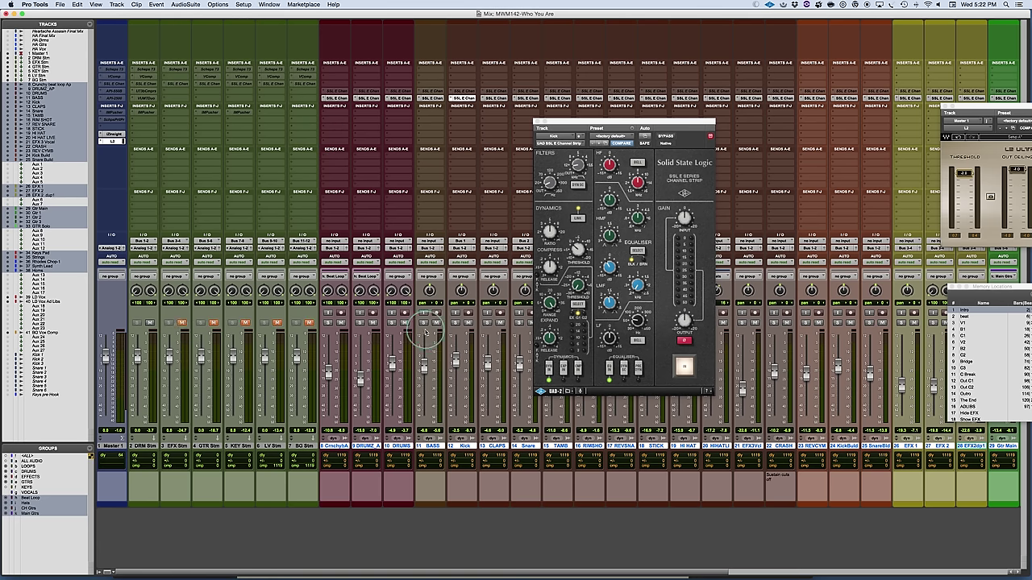
pyautogui.click(455, 322)
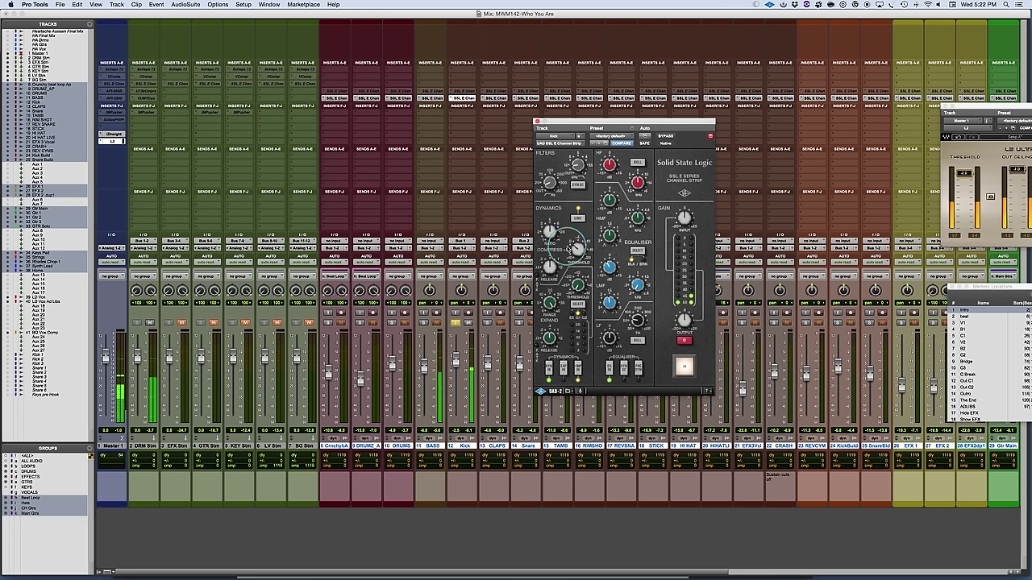
# - Adjust the compressor threshold and release on the Kick's SSL channel strip during playback
pyautogui.moveTo(576, 246); pyautogui.dragTo(589, 236)
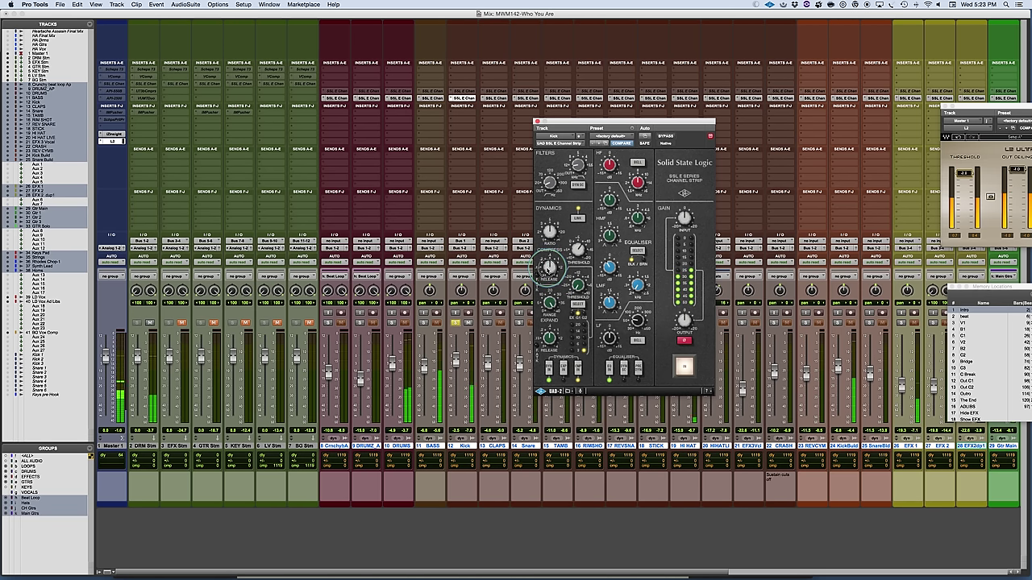
pyautogui.moveTo(549, 270); pyautogui.dragTo(546, 277)
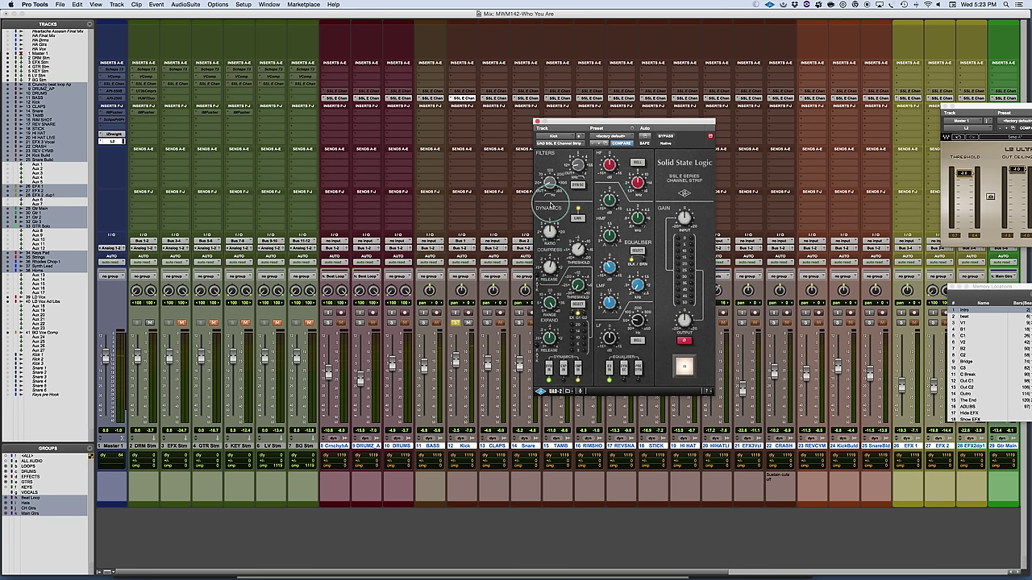
# - Solo CLAPS, open its SSL E Channel Strip apart from the Kick's, and adjust its compressor threshold during playback
pyautogui.click(487, 323)
pyautogui.click(495, 97)
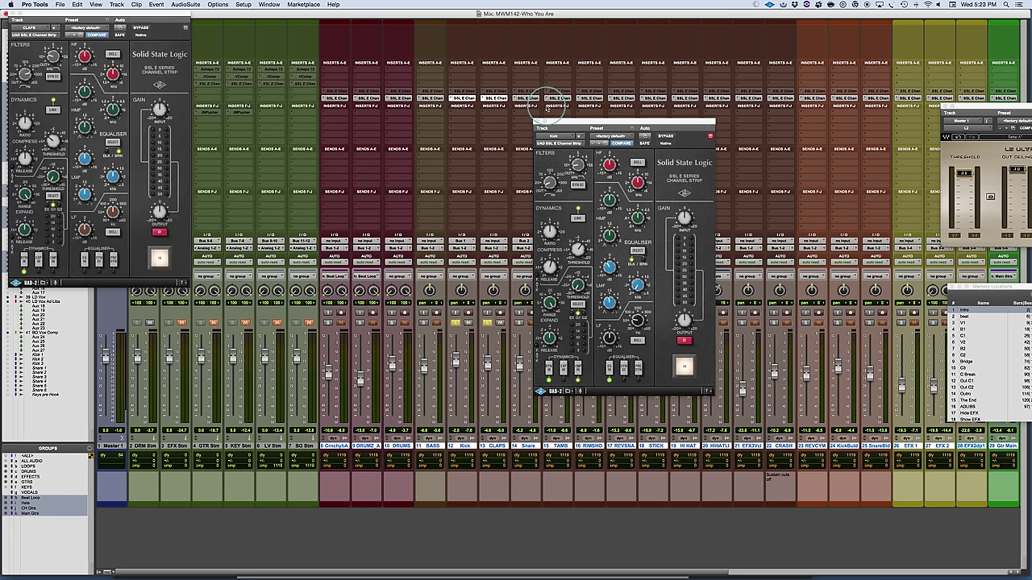
pyautogui.moveTo(573, 122); pyautogui.dragTo(267, 48)
pyautogui.moveTo(162, 18); pyautogui.dragTo(683, 74)
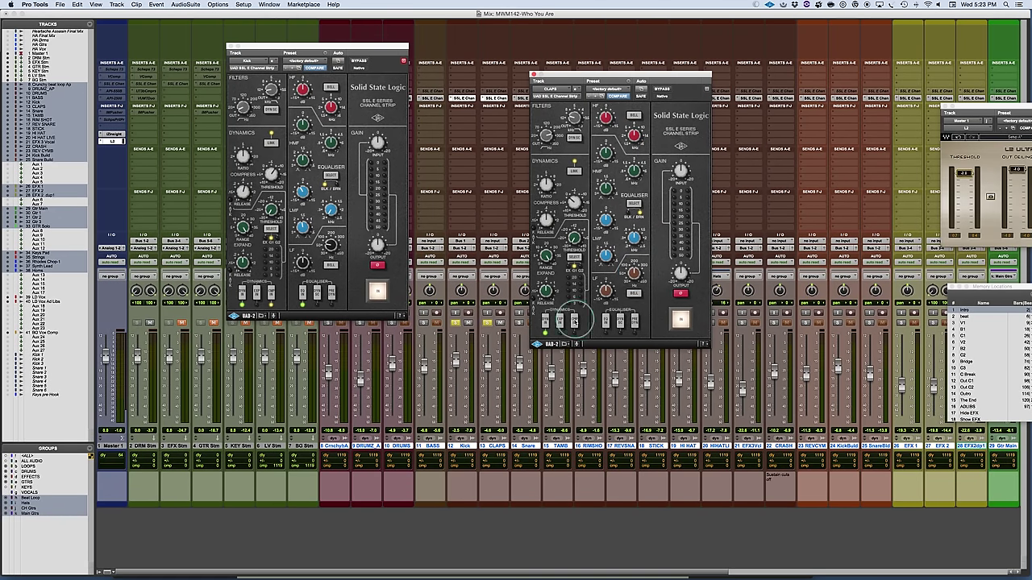
pyautogui.press('space')
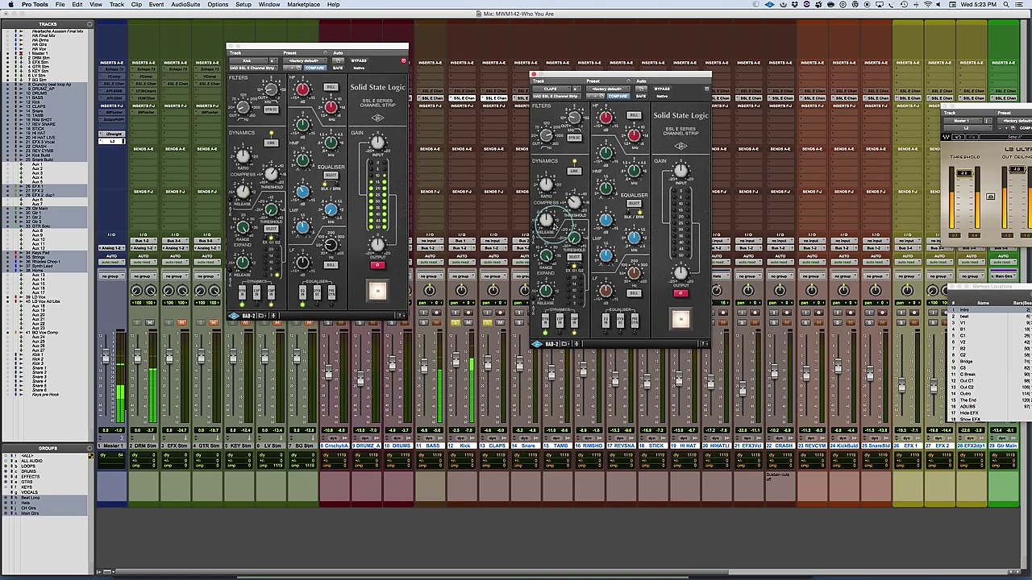
pyautogui.moveTo(571, 203); pyautogui.dragTo(588, 177)
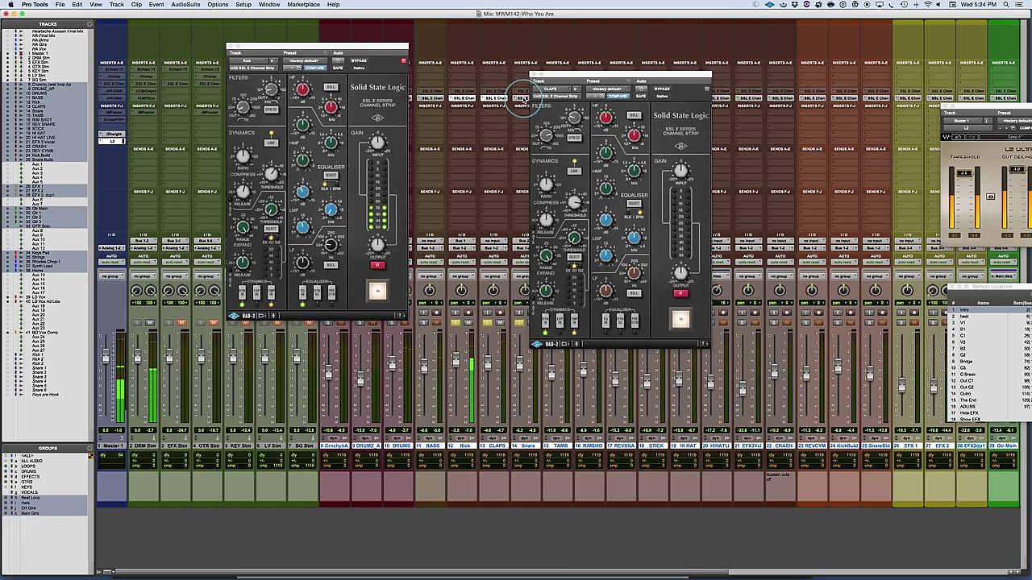
# - Open the Snare's SSL E Channel Strip beside the CLAPS one, solo the Snare, and adjust its compressor settings
pyautogui.click(522, 99)
pyautogui.moveTo(191, 22); pyautogui.dragTo(902, 80)
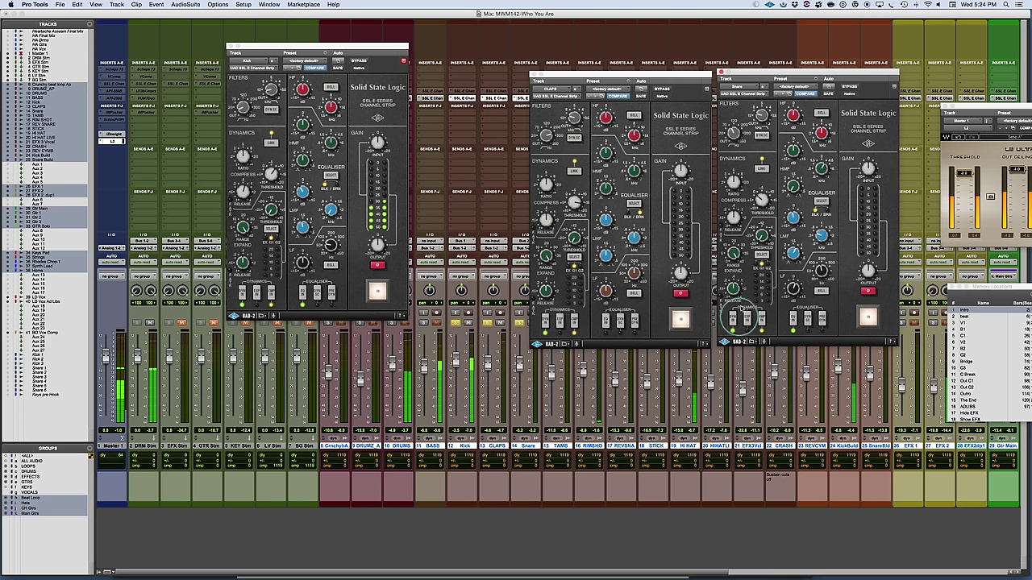
pyautogui.click(520, 323)
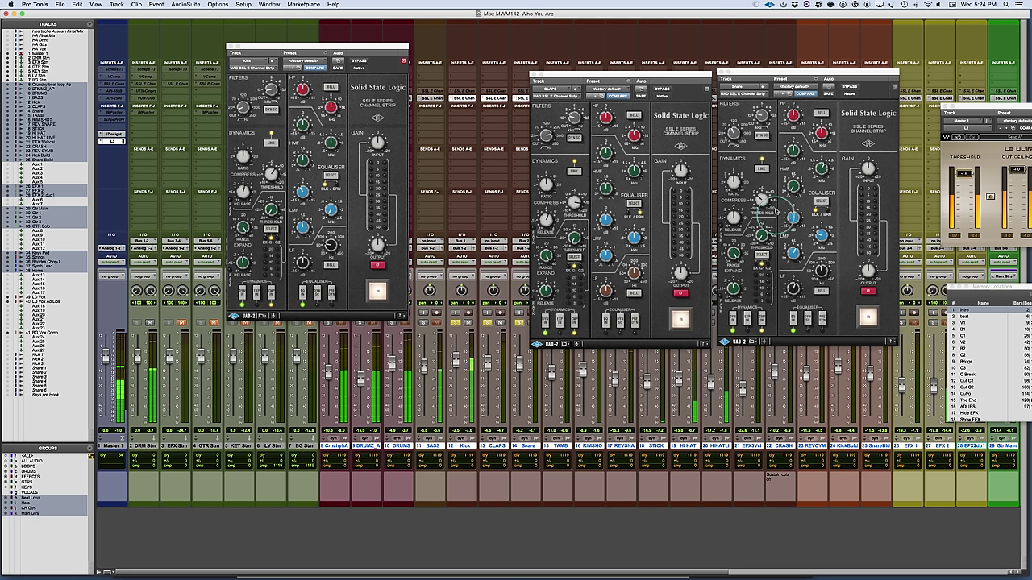
pyautogui.click(734, 216)
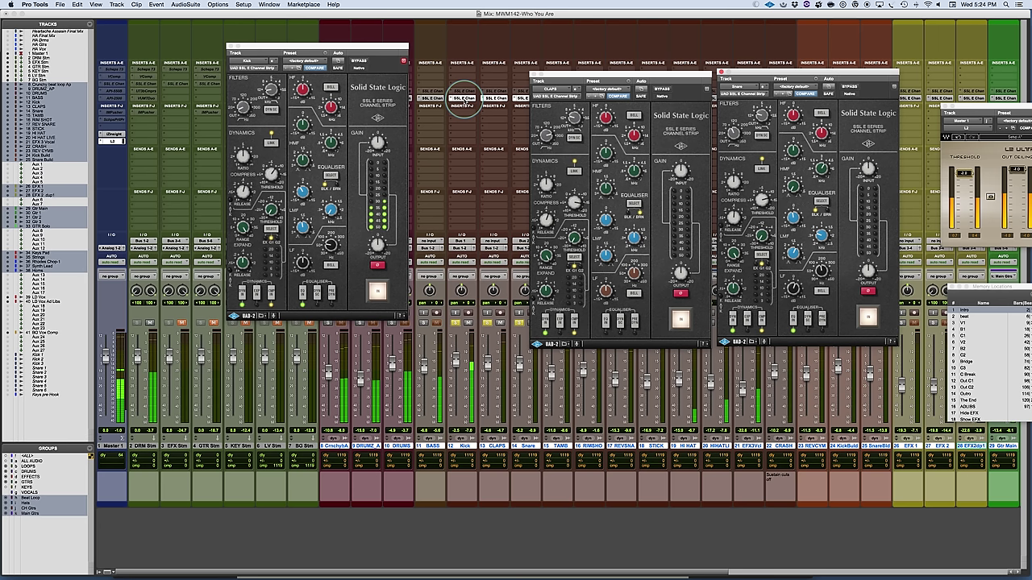
# - Select only the Kick, CLAPS and Snare tracks, and bypass and re-enable their SSL channel strips together for comparison
pyautogui.click(464, 446)
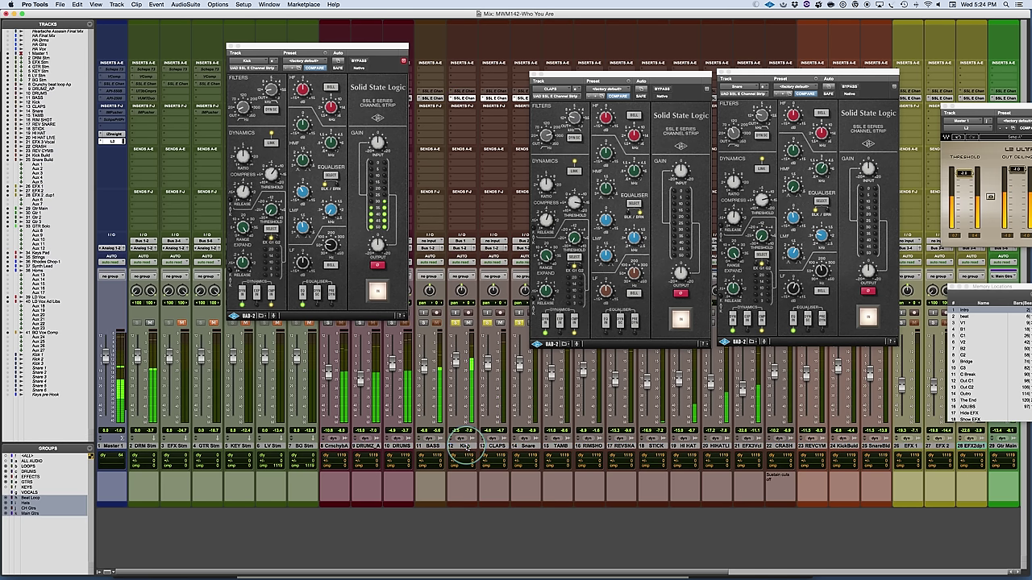
pyautogui.click(528, 446)
pyautogui.keyDown('shift'); pyautogui.click(530, 447); pyautogui.keyUp('shift')
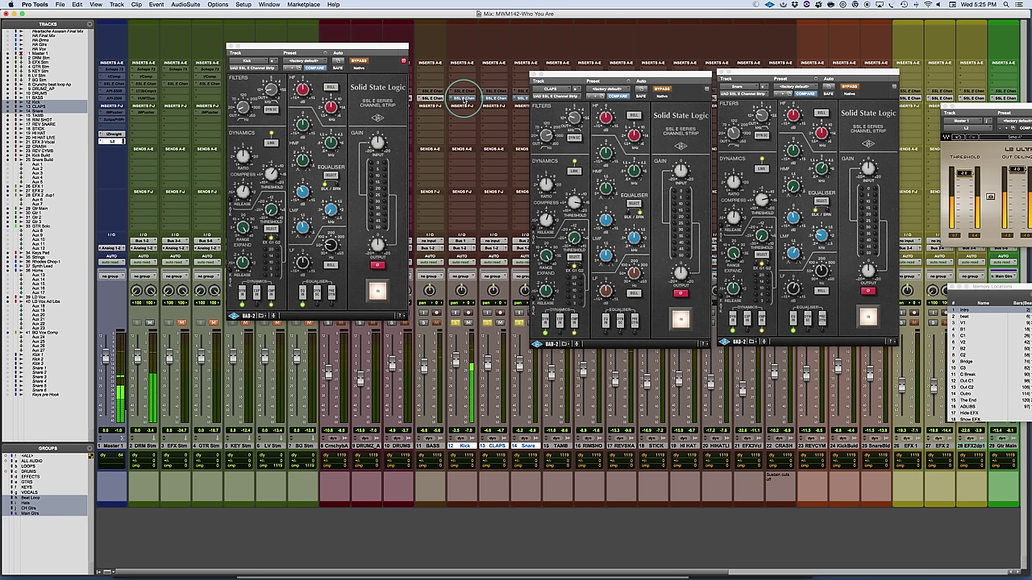
pyautogui.keyDown('alt'); pyautogui.keyDown('shift'); pyautogui.keyDown('super'); pyautogui.click(464, 99); pyautogui.keyUp('super'); pyautogui.keyUp('shift'); pyautogui.keyUp('alt')
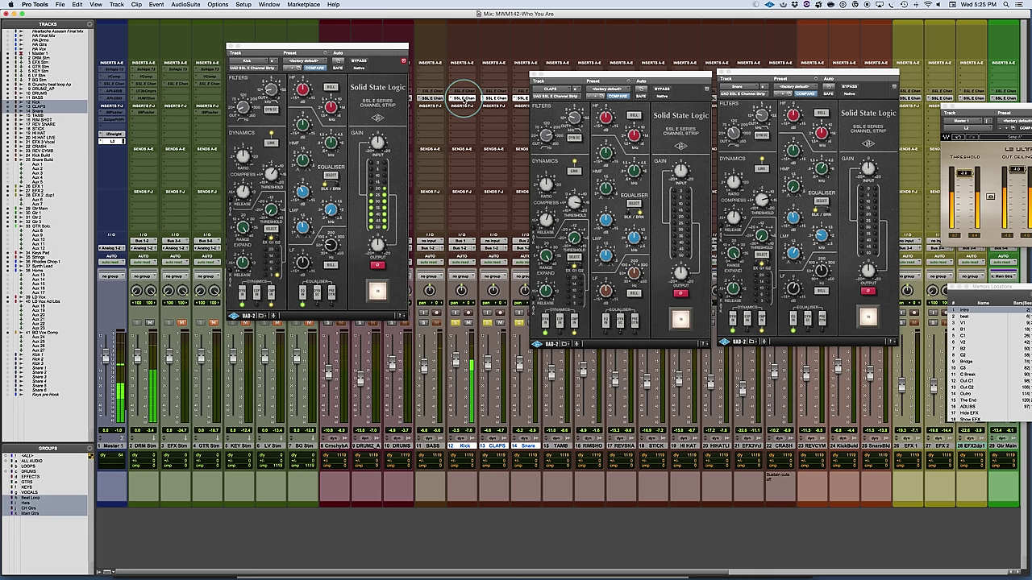
# - Examine the output gain controls on the Snare, CLAPS and Kick channel strips during playback
pyautogui.click(625, 393)
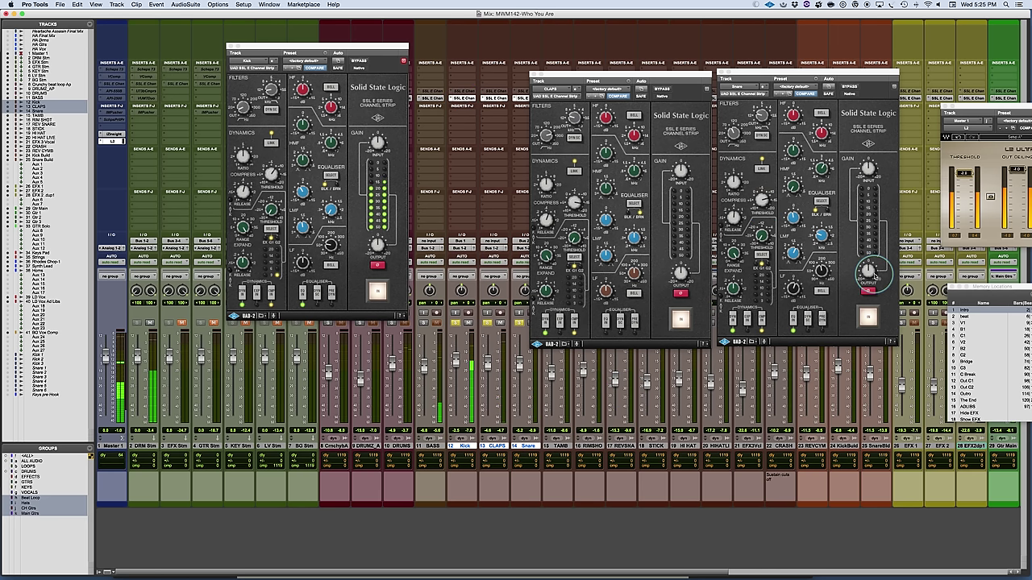
pyautogui.click(868, 270)
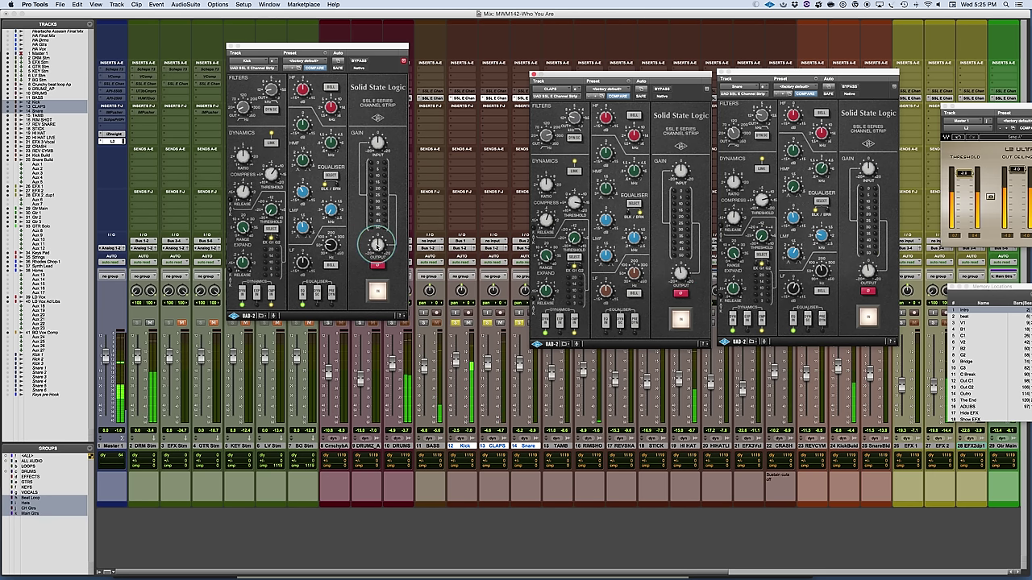
pyautogui.click(378, 246)
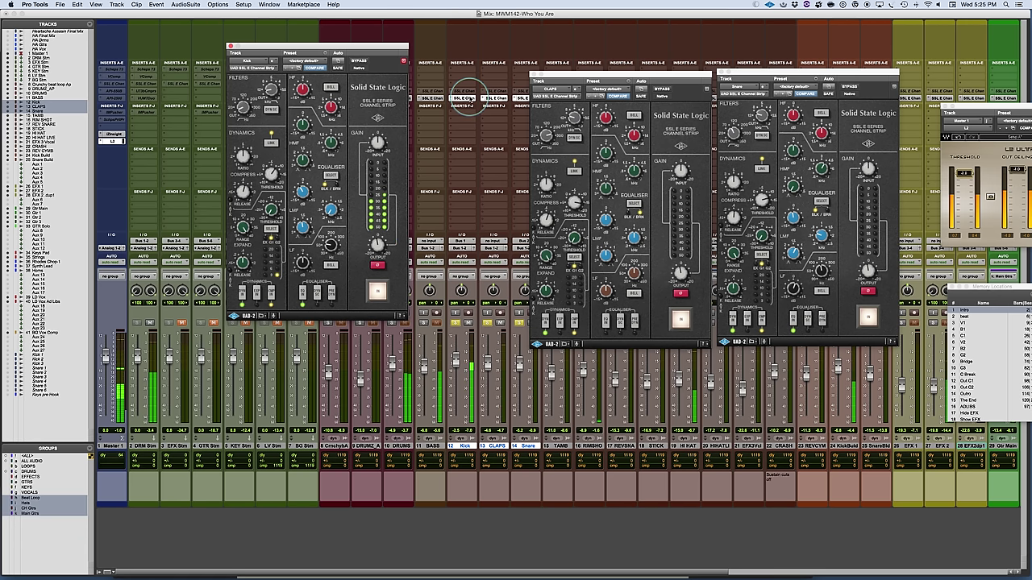
# - Toggle bypass repeatedly on the Kick, CLAPS and Snare SSL inserts together to compare processed and unprocessed sound
pyautogui.keyDown('alt'); pyautogui.keyDown('shift'); pyautogui.keyDown('super'); pyautogui.click(470, 98); pyautogui.keyUp('super'); pyautogui.keyUp('shift'); pyautogui.keyUp('alt')
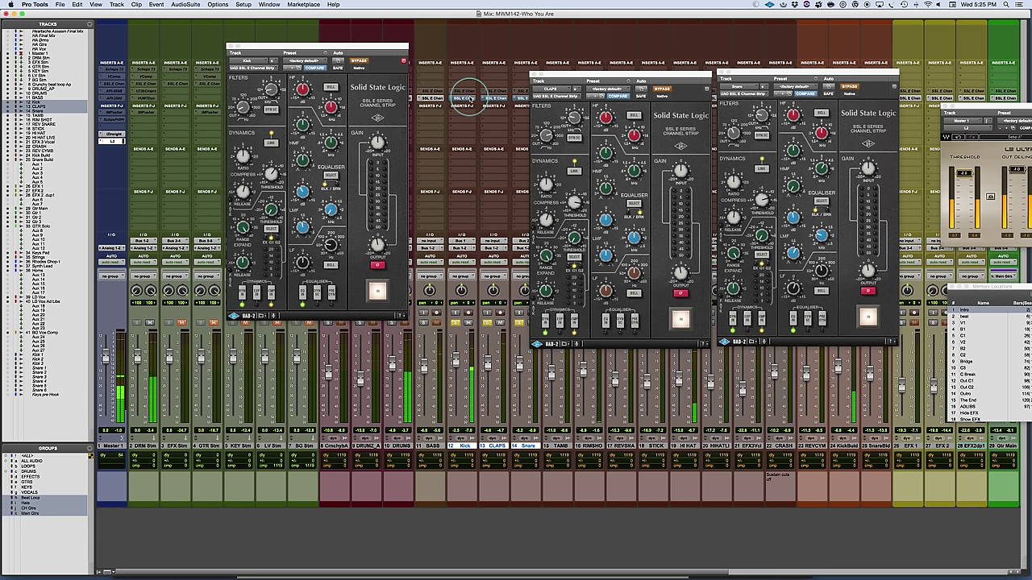
pyautogui.keyDown('super'); pyautogui.click(466, 104); pyautogui.keyUp('super')
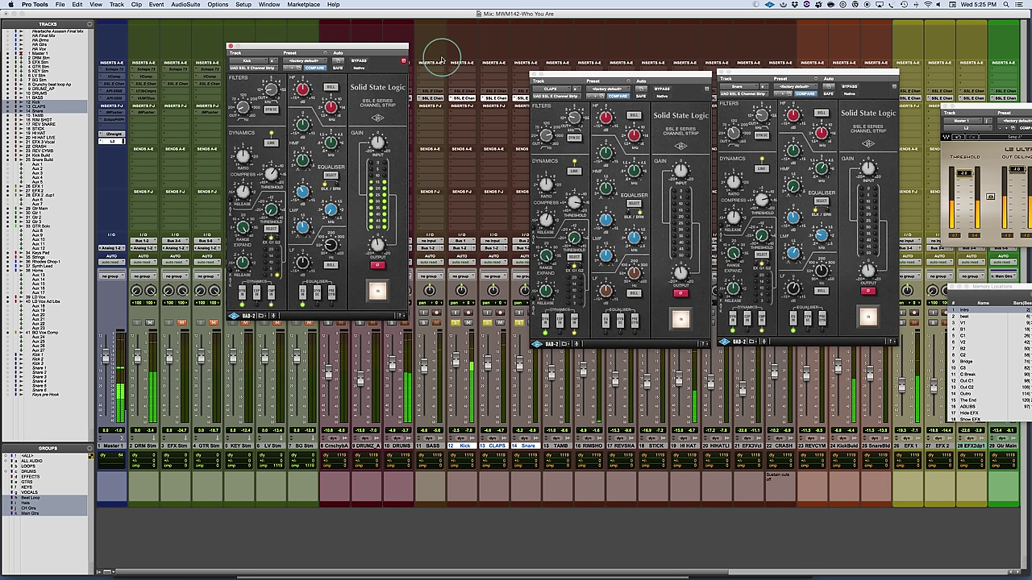
pyautogui.keyDown('super'); pyautogui.click(471, 98); pyautogui.keyUp('super')
pyautogui.keyDown('alt'); pyautogui.keyDown('shift'); pyautogui.keyDown('super'); pyautogui.click(471, 99); pyautogui.keyUp('super'); pyautogui.keyUp('shift'); pyautogui.keyUp('alt')
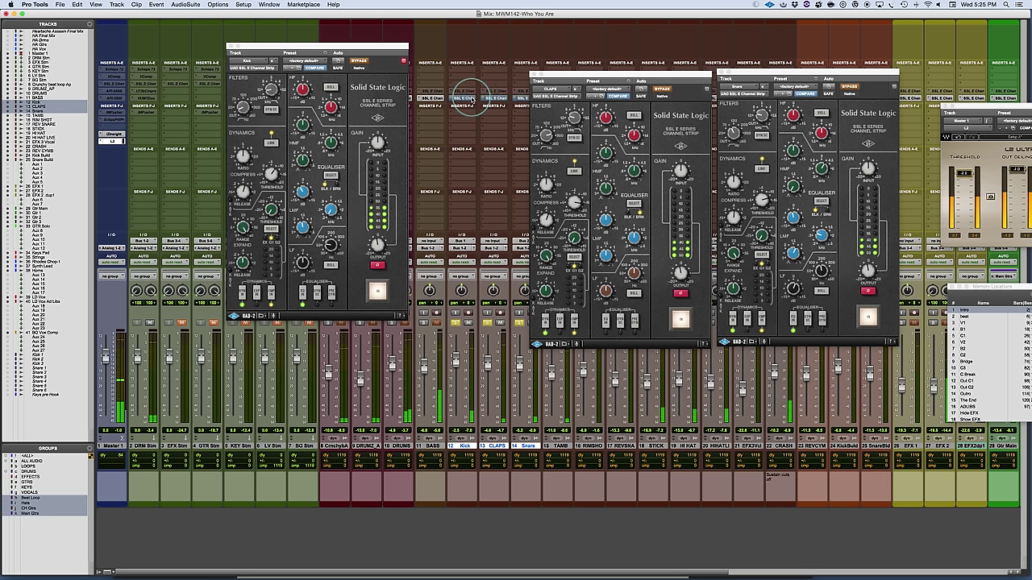
pyautogui.keyDown('alt'); pyautogui.keyDown('shift'); pyautogui.keyDown('super'); pyautogui.click(471, 98); pyautogui.keyUp('super'); pyautogui.keyUp('shift'); pyautogui.keyUp('alt')
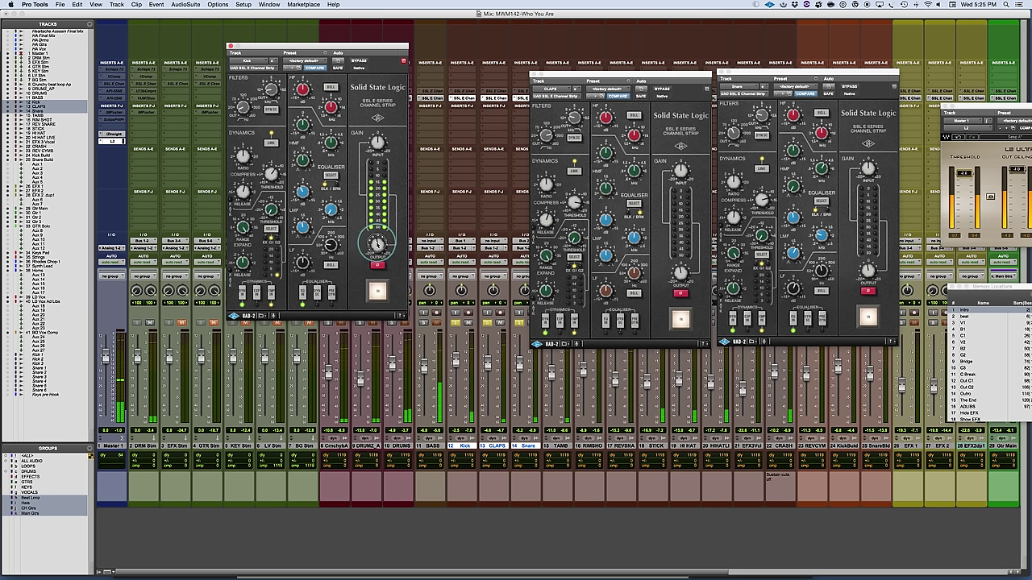
# - Check the CLAPS and Snare output gains and compare once more with all three selected strips bypassed
pyautogui.click(679, 273)
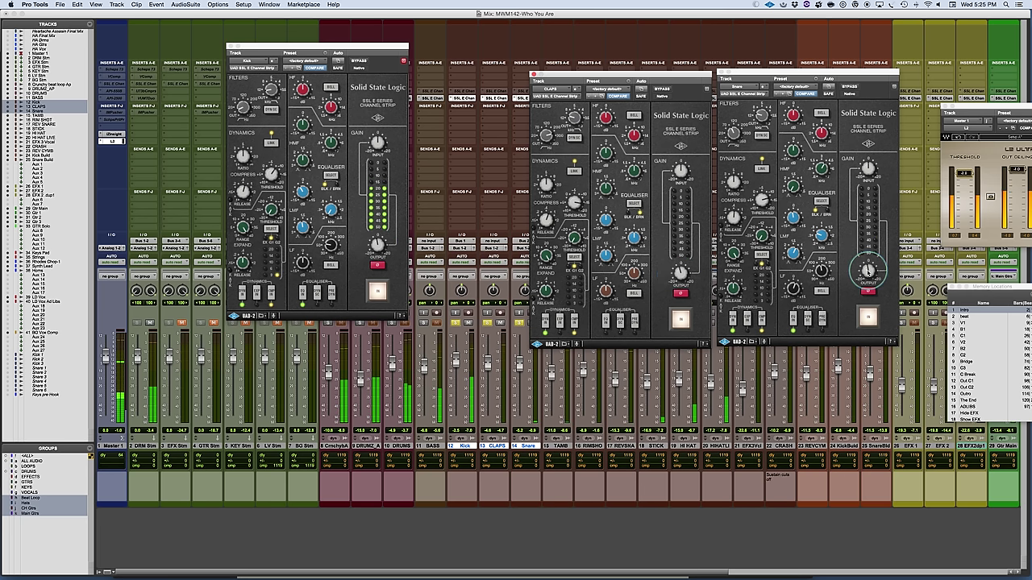
pyautogui.click(868, 270)
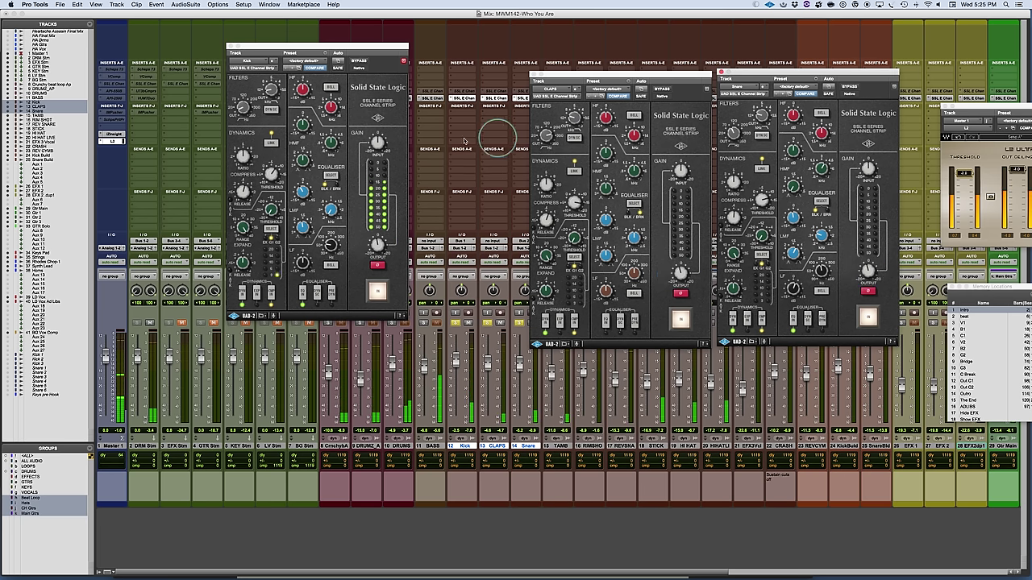
pyautogui.keyDown('alt'); pyautogui.keyDown('shift'); pyautogui.click(357, 62); pyautogui.keyUp('shift'); pyautogui.keyUp('alt')
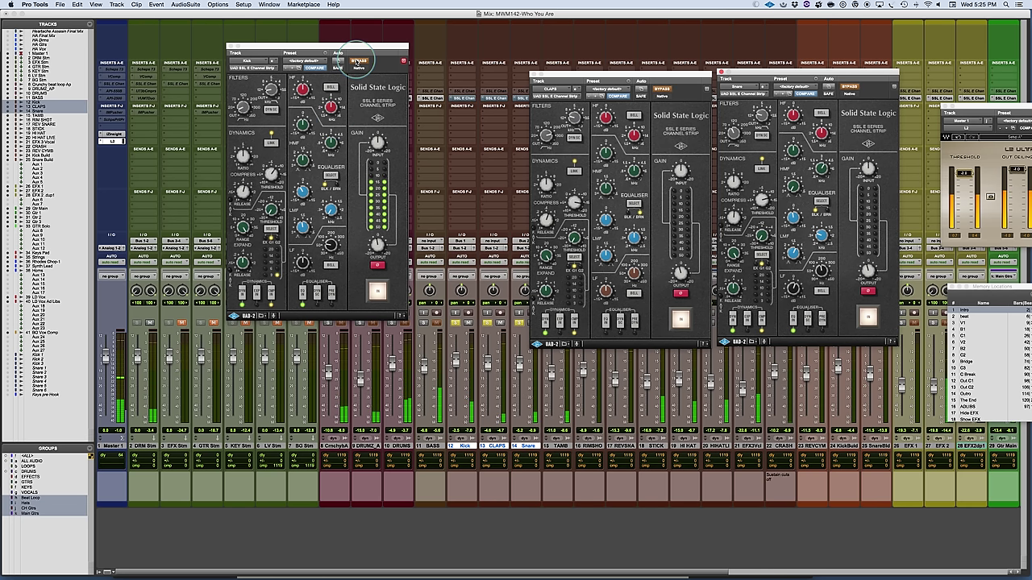
# - Stack the CLAPS and Snare channel strip windows in a cascade beside the Kick's window
pyautogui.moveTo(600, 76); pyautogui.dragTo(341, 48)
pyautogui.click(807, 76)
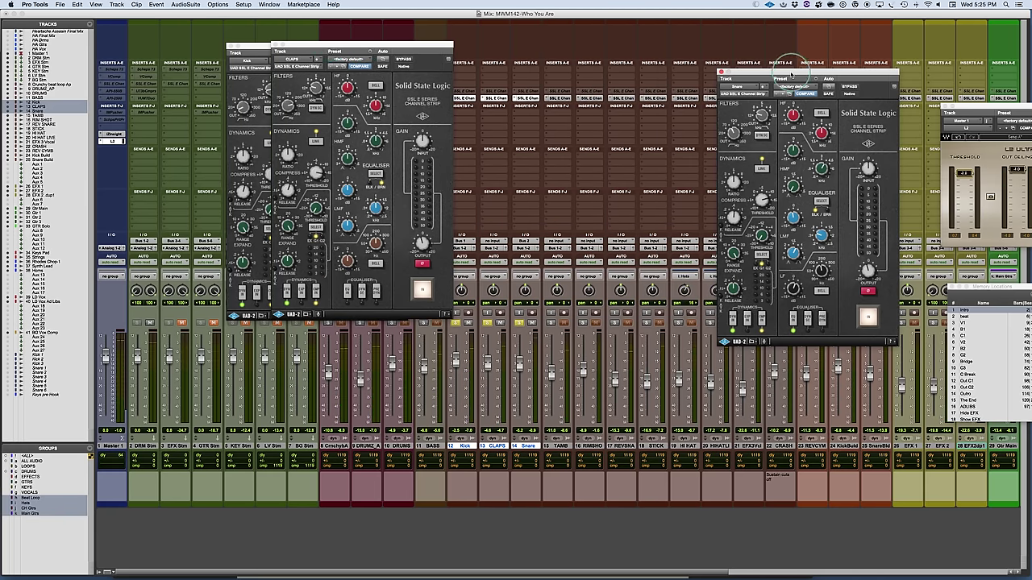
pyautogui.moveTo(792, 75); pyautogui.dragTo(387, 51)
# - Open the TAMB track's SSL E Channel Strip away from the stacked windows, solo TAMB, and start playback
pyautogui.click(565, 99)
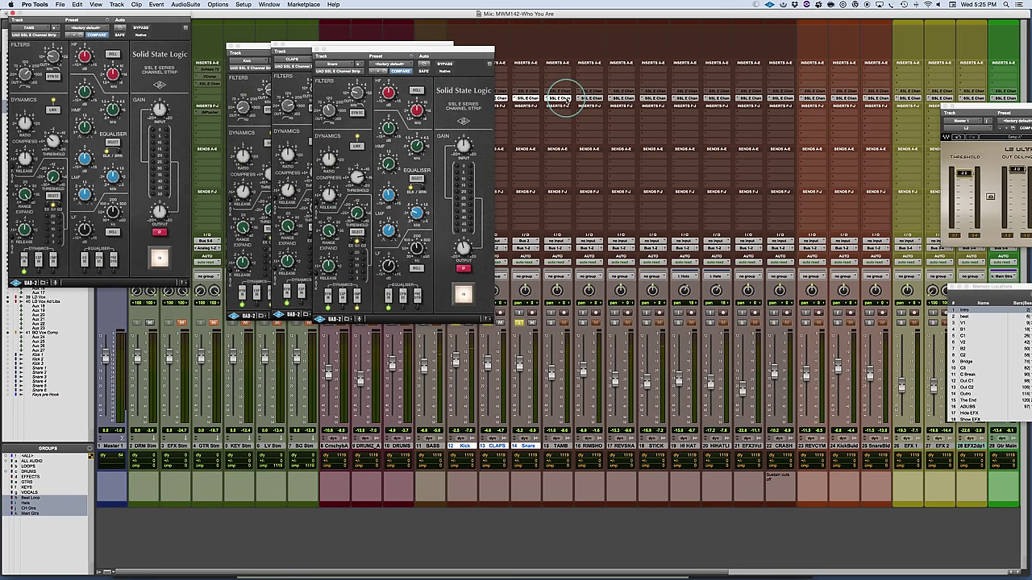
pyautogui.moveTo(156, 23); pyautogui.dragTo(814, 57)
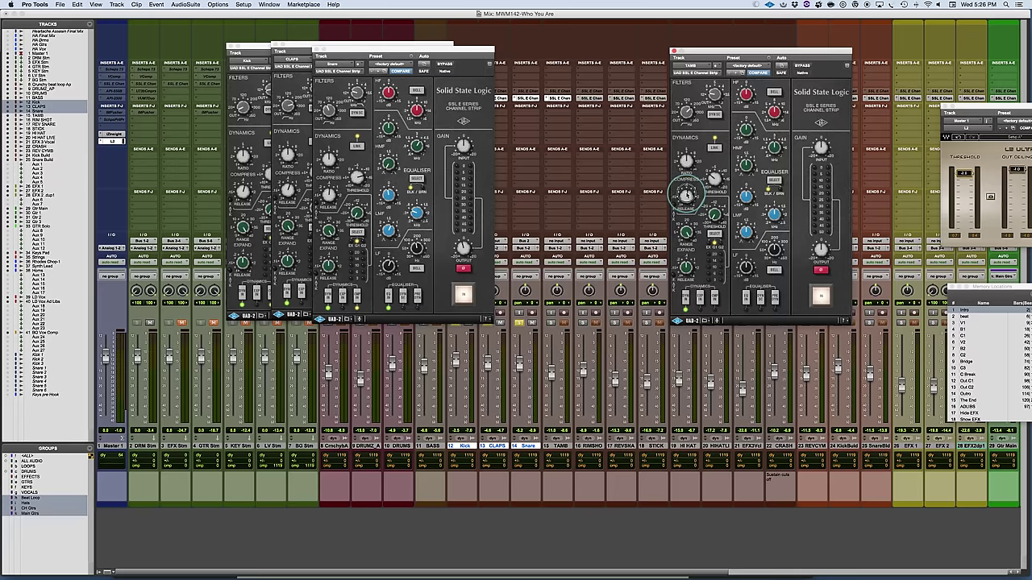
pyautogui.click(551, 324)
pyautogui.press('space')
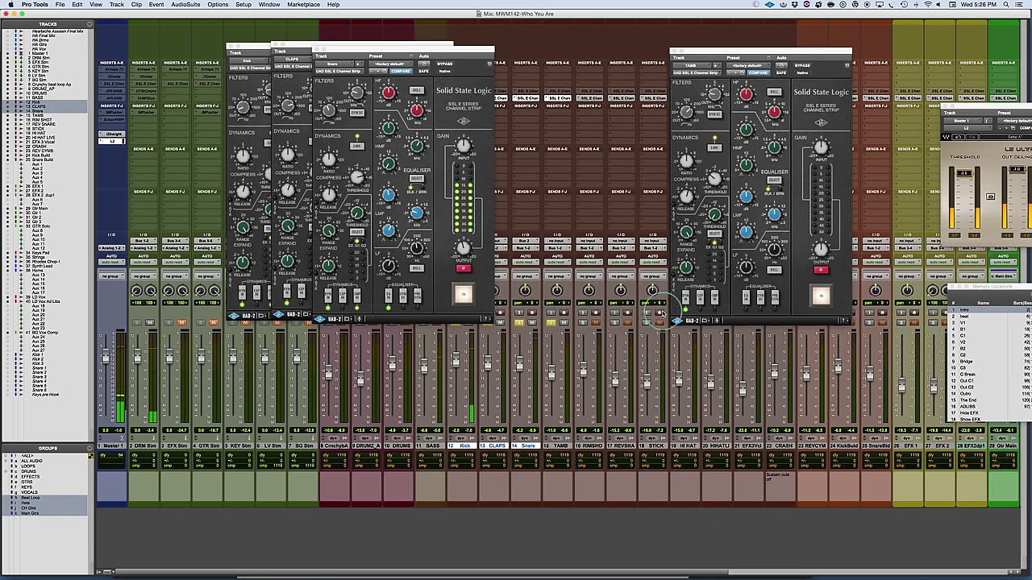
# - Show the Edit window, shift the Snare strip aside, and start playback from the TAMB clip at C1
pyautogui.press('super+equal')
pyautogui.click(392, 380)
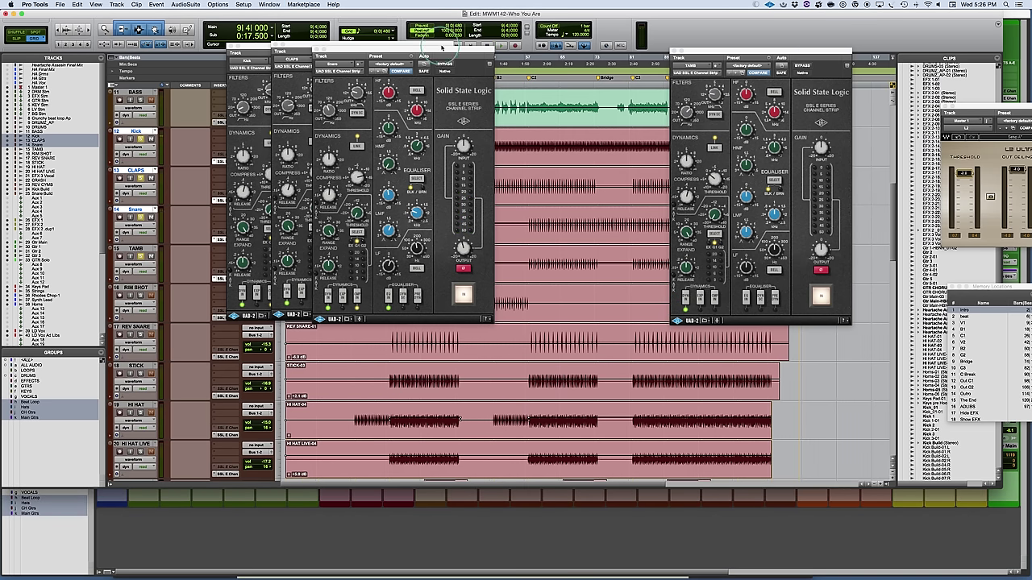
pyautogui.moveTo(442, 49); pyautogui.dragTo(406, 48)
pyautogui.click(525, 222)
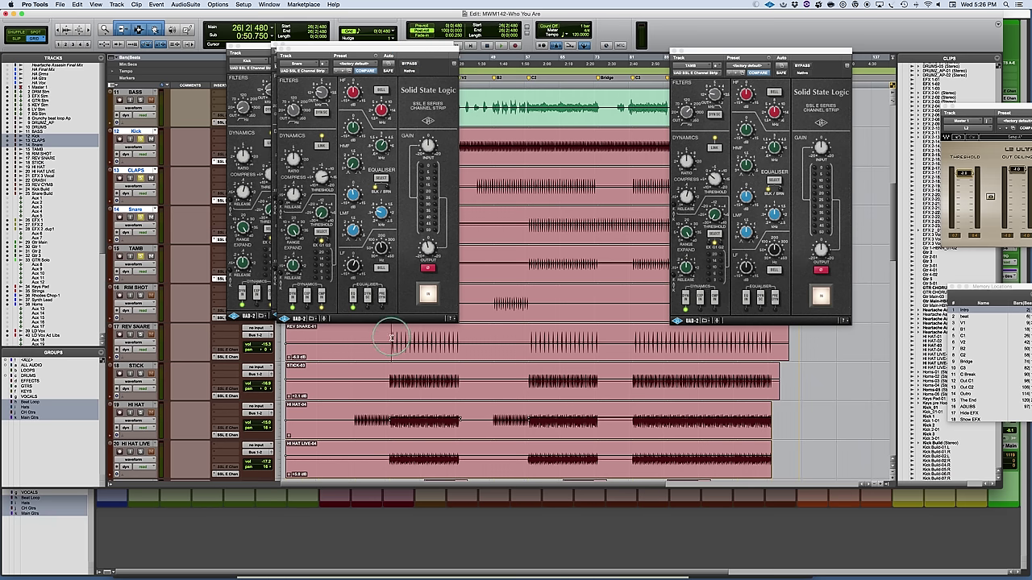
pyautogui.click(527, 257)
pyautogui.press('space')
# - Engage the dynamics on the TAMB channel strip and work on its compressor threshold and release during playback
pyautogui.click(720, 291)
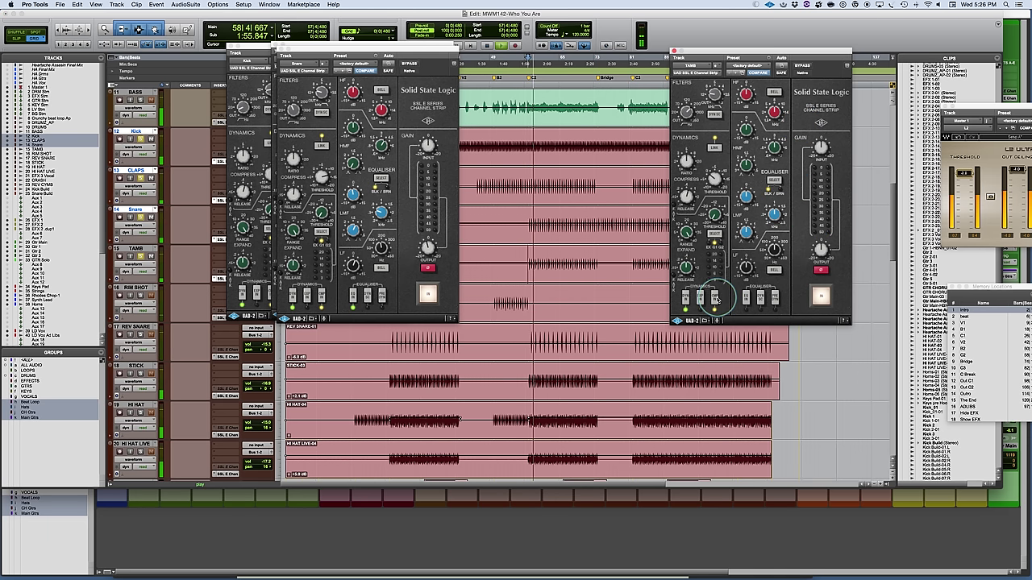
pyautogui.click(714, 179)
pyautogui.click(714, 146)
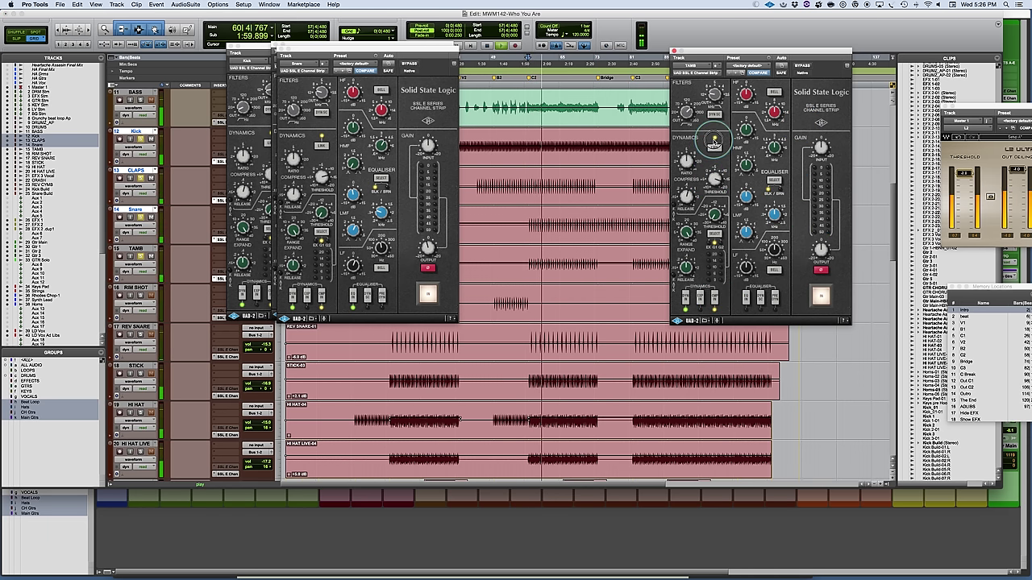
pyautogui.click(688, 194)
pyautogui.click(687, 194)
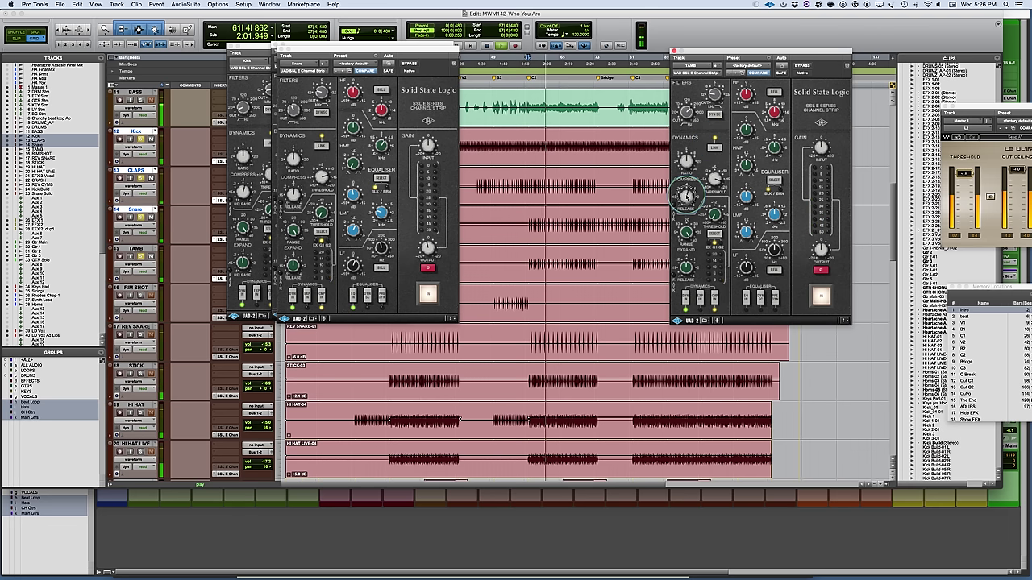
# - Toggle bypass on the TAMB channel strip and check its output gain against the unprocessed sound
pyautogui.click(801, 67)
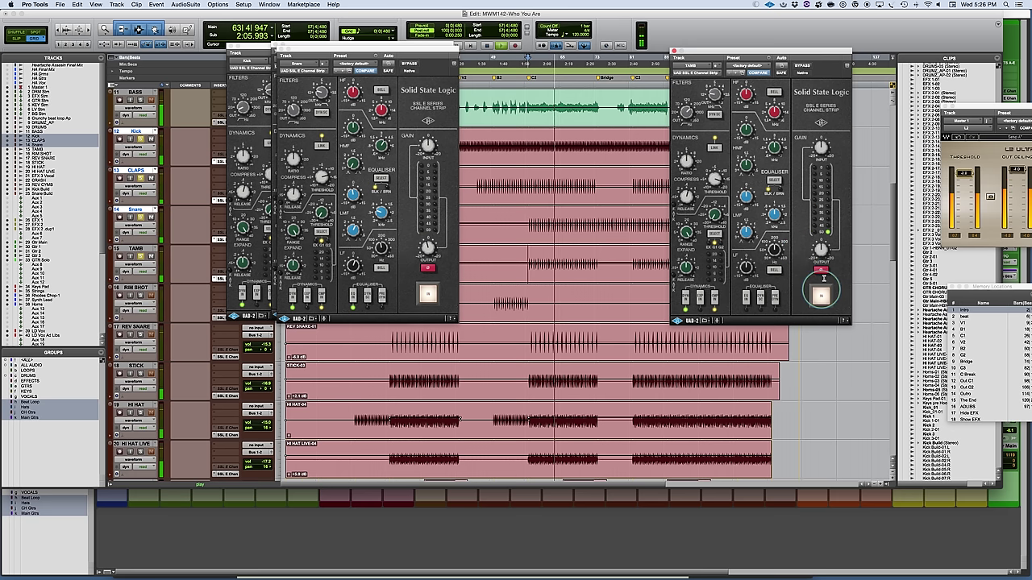
pyautogui.click(818, 250)
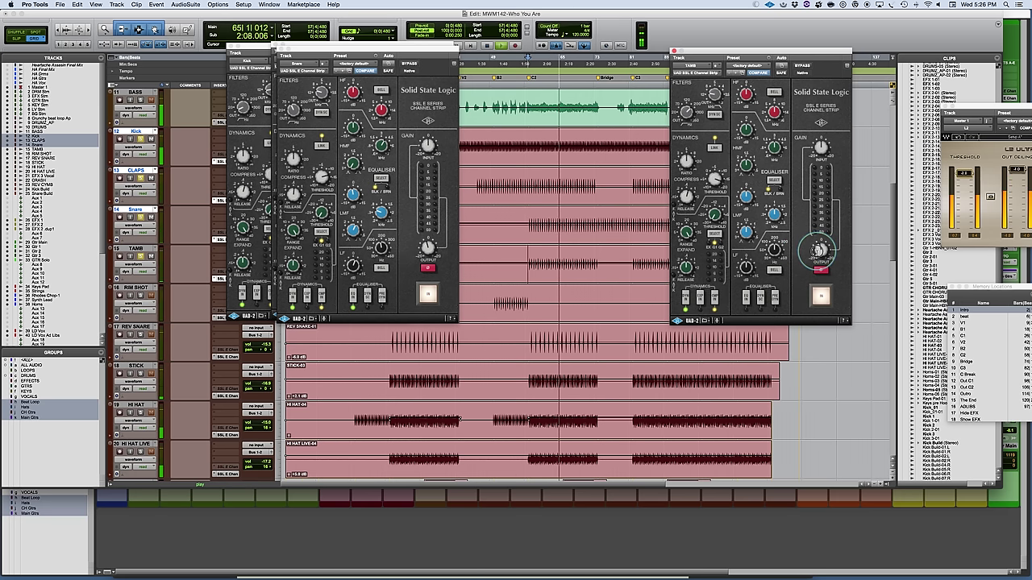
pyautogui.click(809, 65)
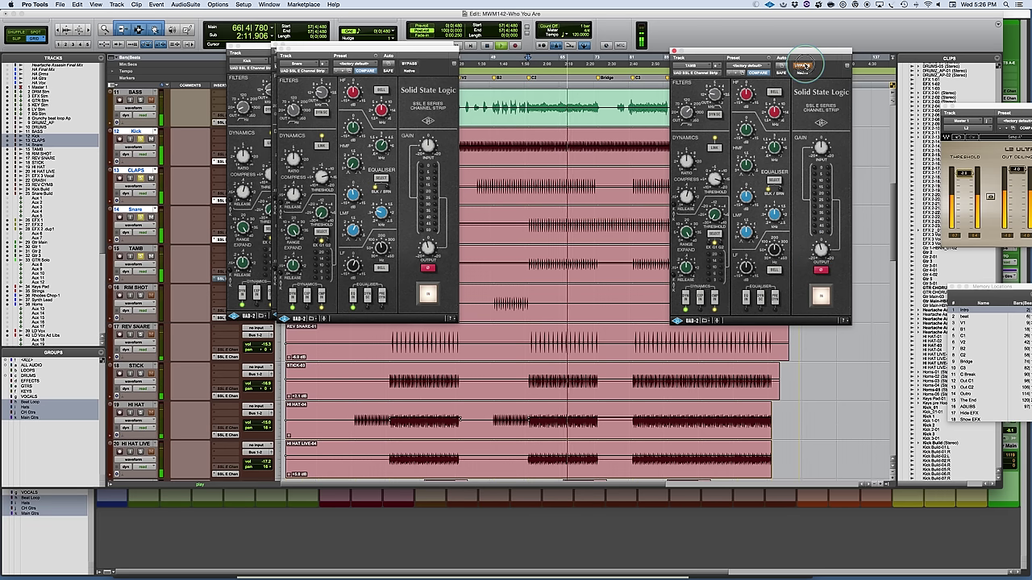
pyautogui.click(820, 249)
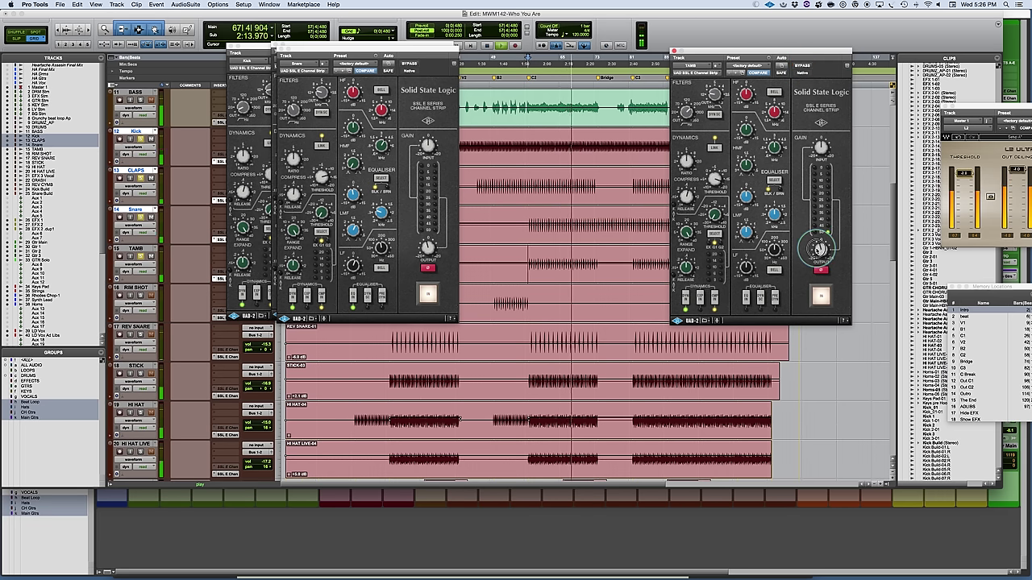
pyautogui.click(760, 290)
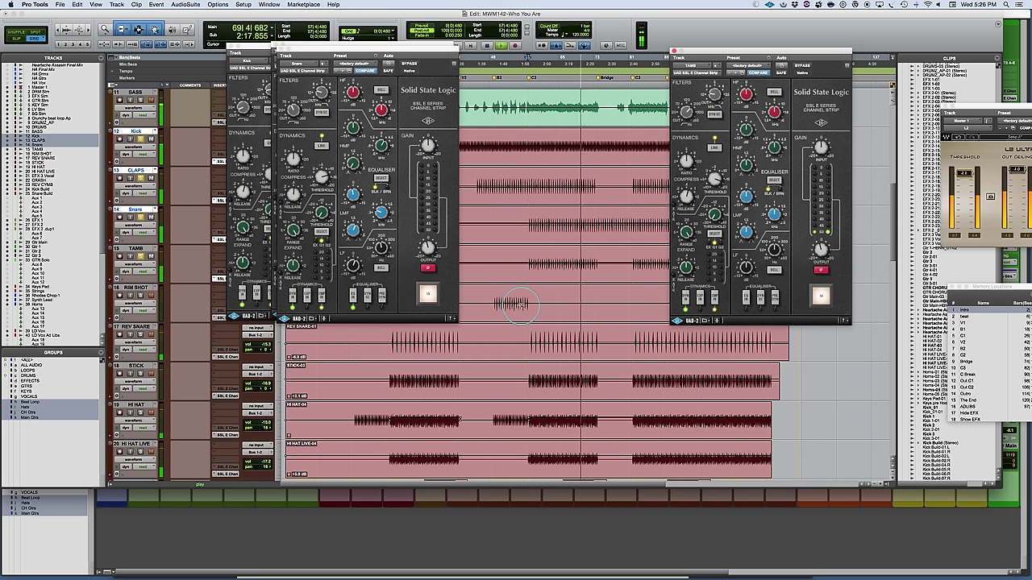
# - Stop playback, place the playback start at the RIM SHOT clip, and open that track's SSL E Channel Strip from the Mix window
pyautogui.press('space')
pyautogui.click(492, 298)
pyautogui.press('super+equal')
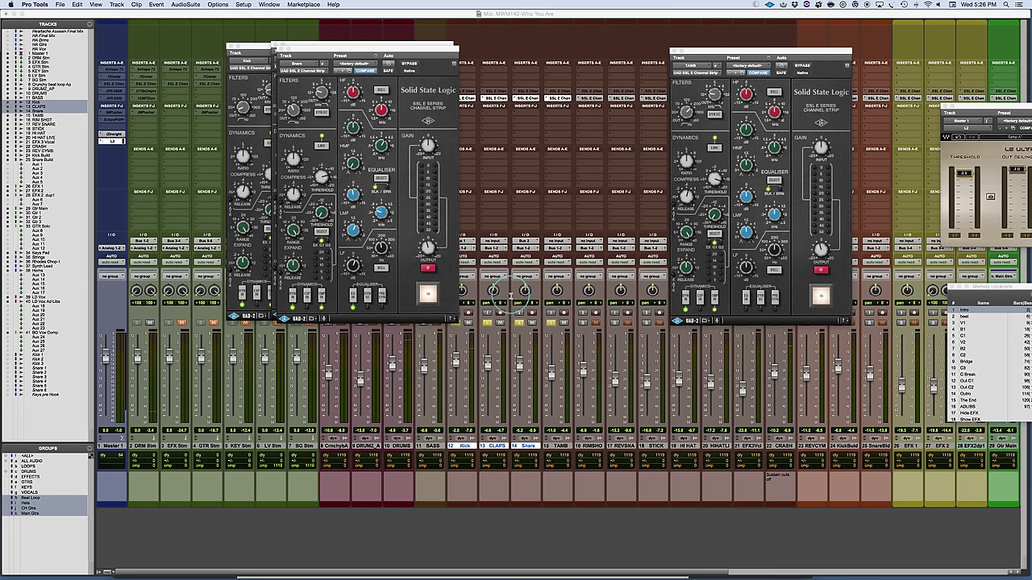
pyautogui.click(591, 98)
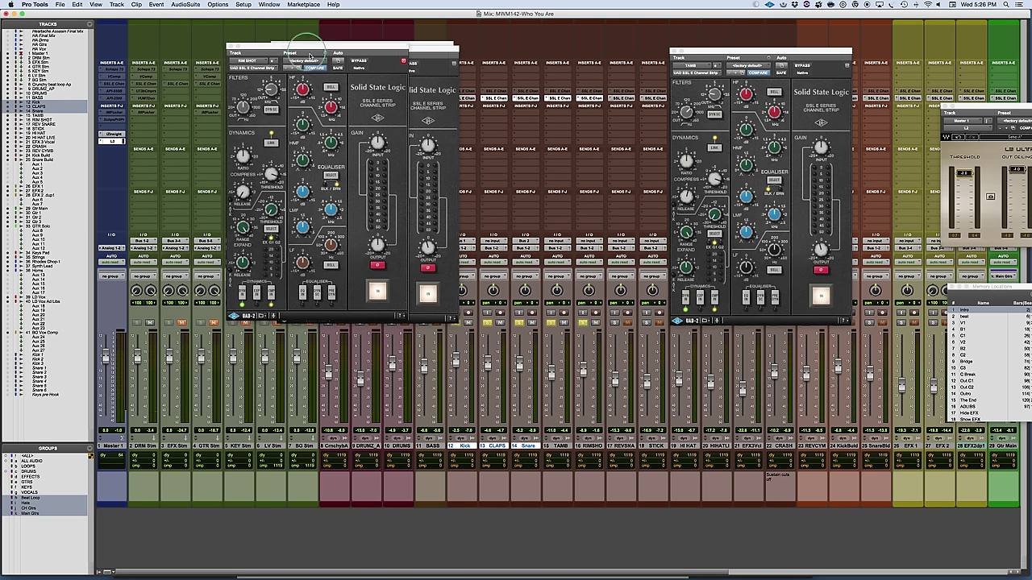
# - Close the Snare, CLAPS and TAMB channel strips and move the RIM SHOT strip away from the soloed drum channels
pyautogui.moveTo(434, 55); pyautogui.dragTo(549, 52)
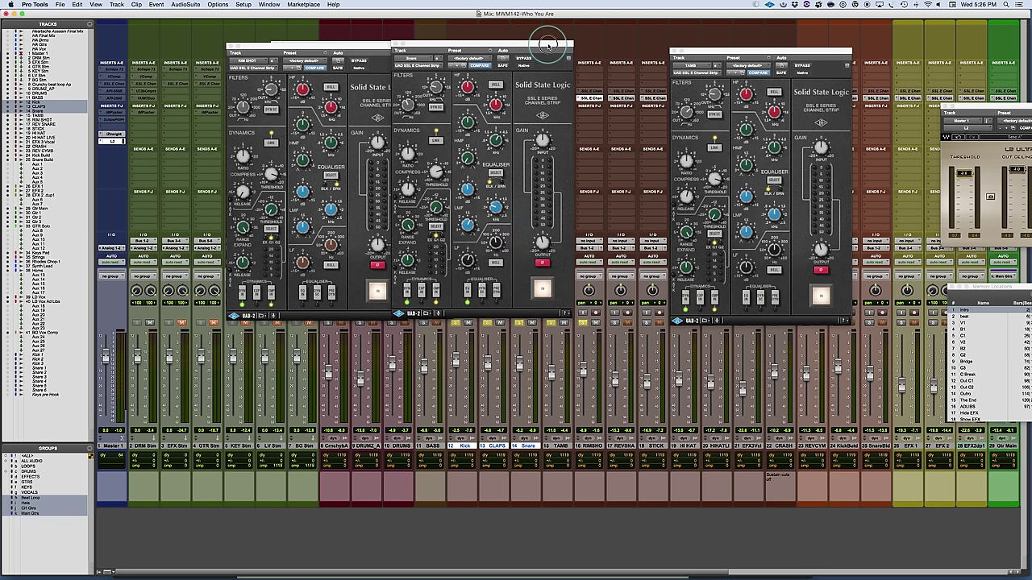
pyautogui.click(394, 42)
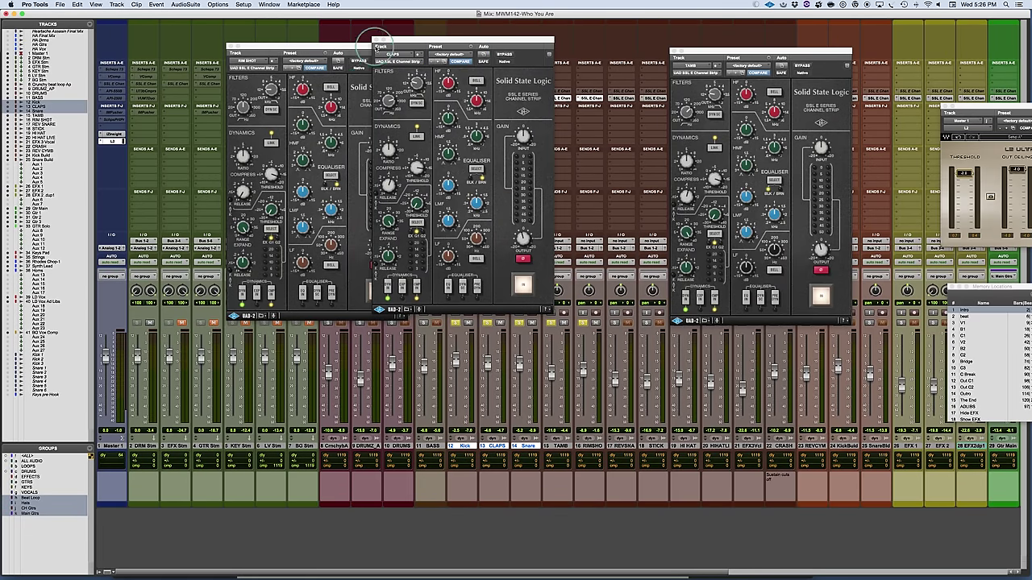
pyautogui.click(376, 40)
pyautogui.moveTo(370, 47); pyautogui.dragTo(500, 54)
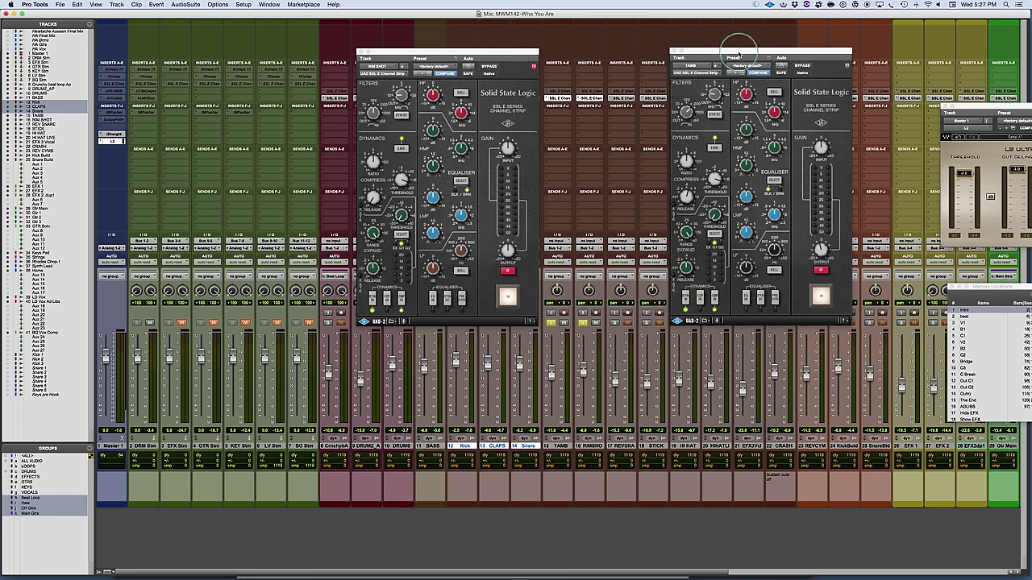
pyautogui.moveTo(739, 54)
pyautogui.mouseDown()
pyautogui.moveTo(751, 73)
pyautogui.moveTo(729, 62)
pyautogui.mouseUp()
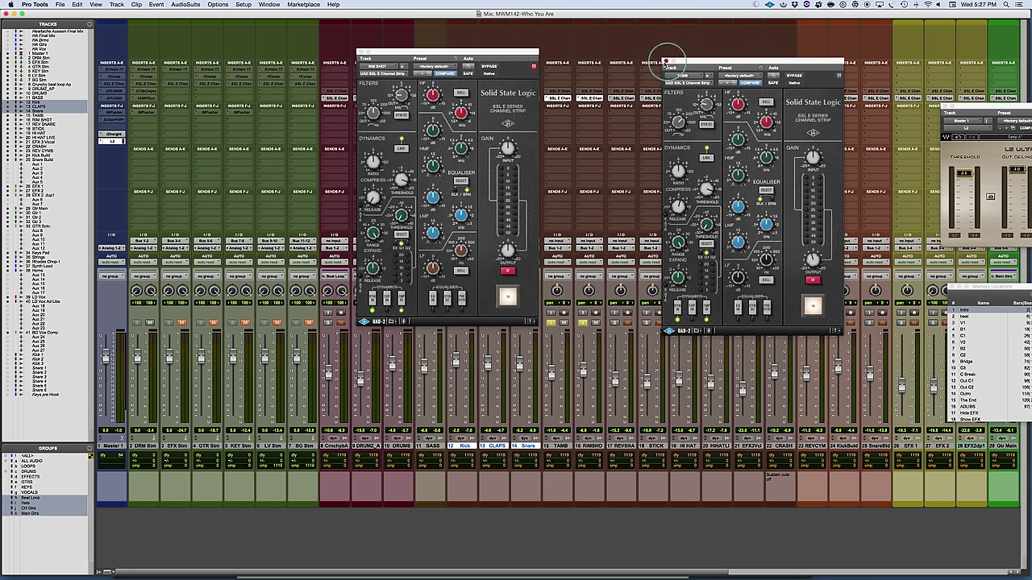
pyautogui.click(666, 62)
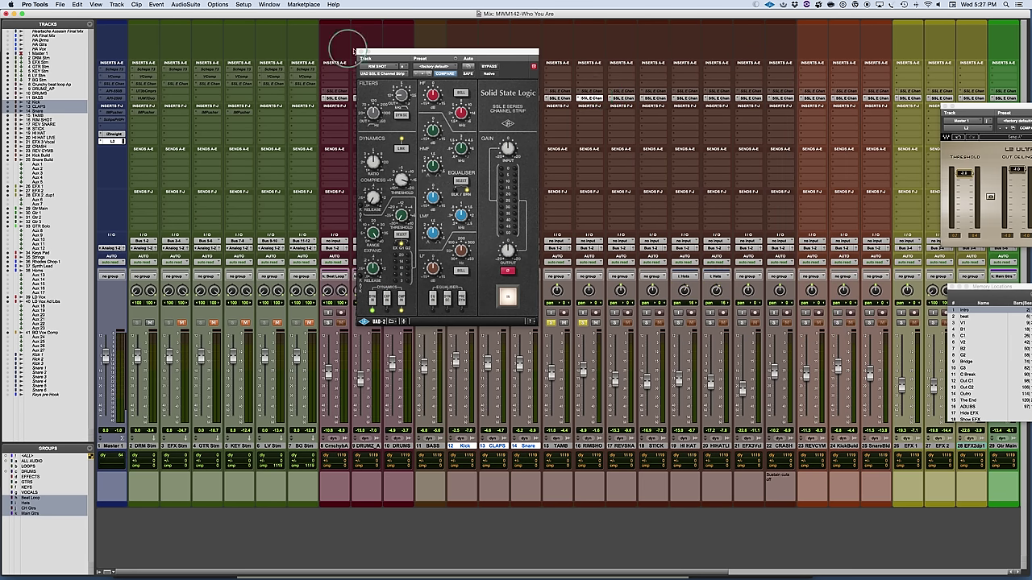
pyautogui.moveTo(359, 53); pyautogui.dragTo(710, 57)
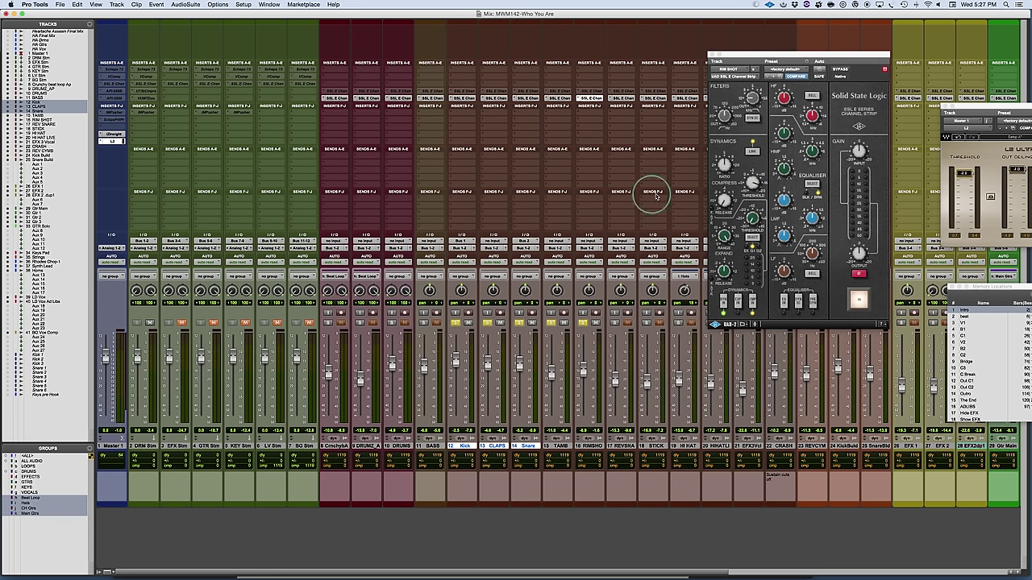
# - Start playback and view the TAMB and RIM SHOT channel strips in turn to compare their compressor settings
pyautogui.press('space')
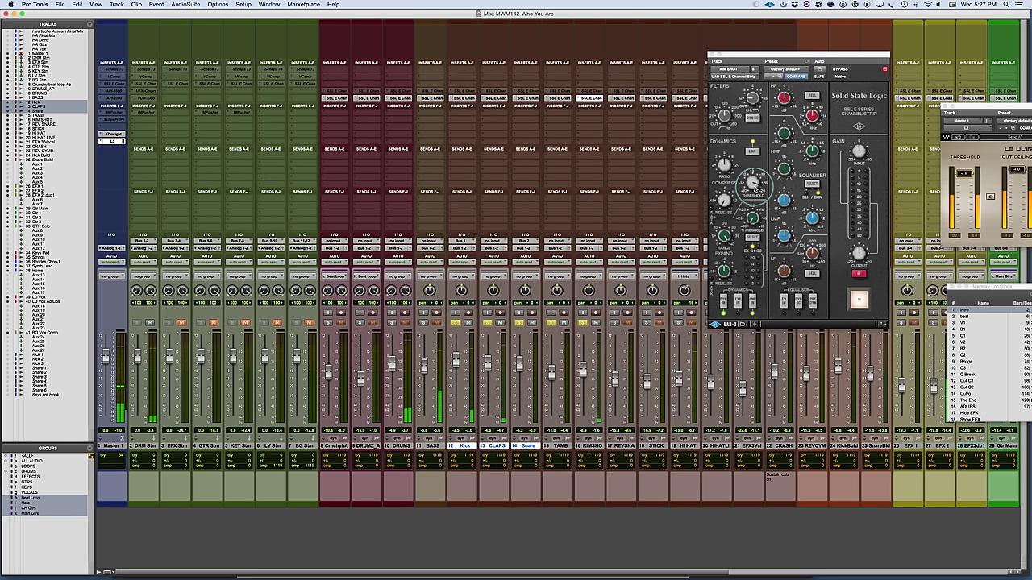
pyautogui.click(636, 152)
pyautogui.click(556, 98)
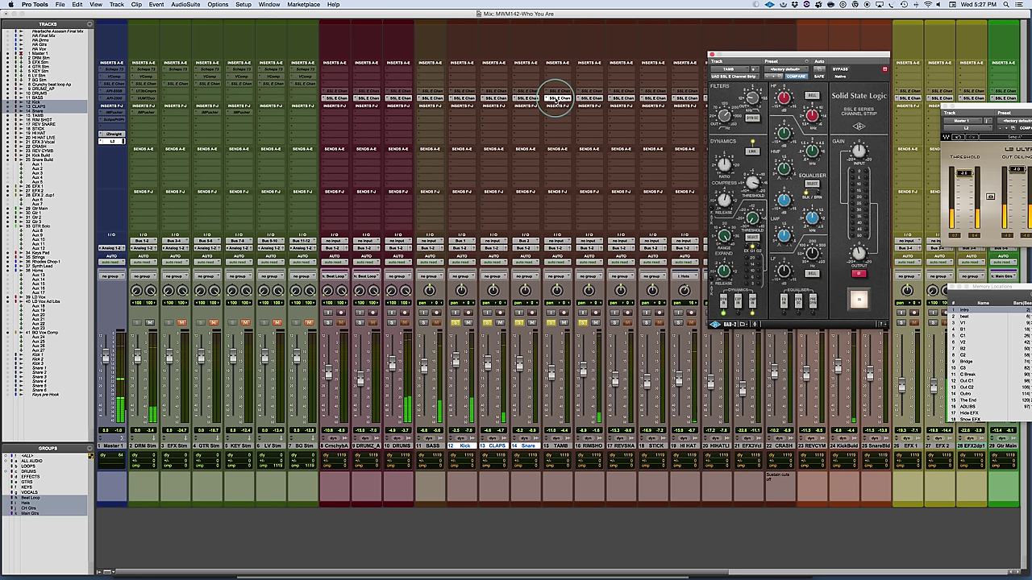
pyautogui.click(589, 98)
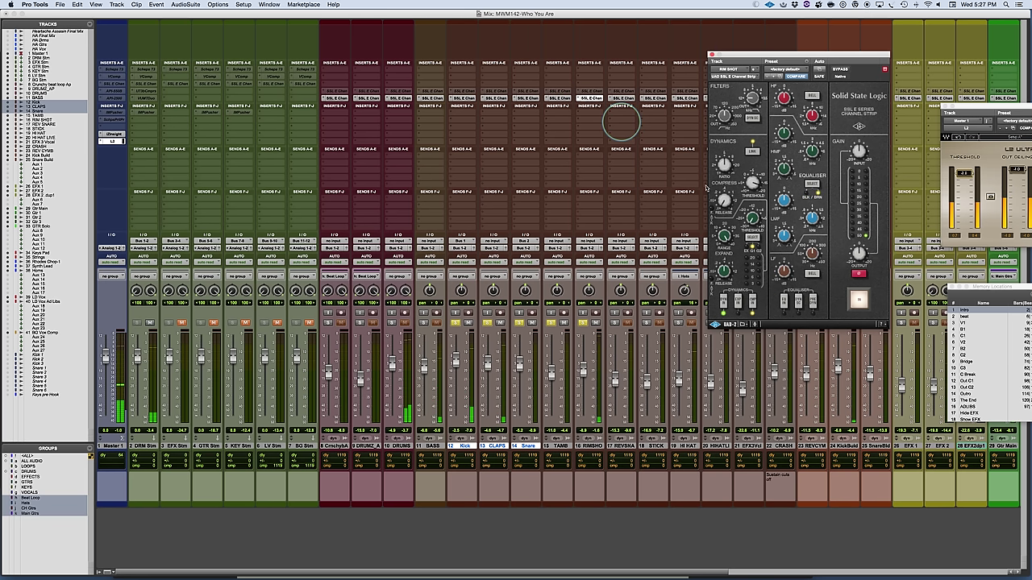
# - Toggle TAMB's mute and solo against the other drums, clearing the solos after listening to TAMB alone
pyautogui.click(564, 323)
pyautogui.click(584, 373)
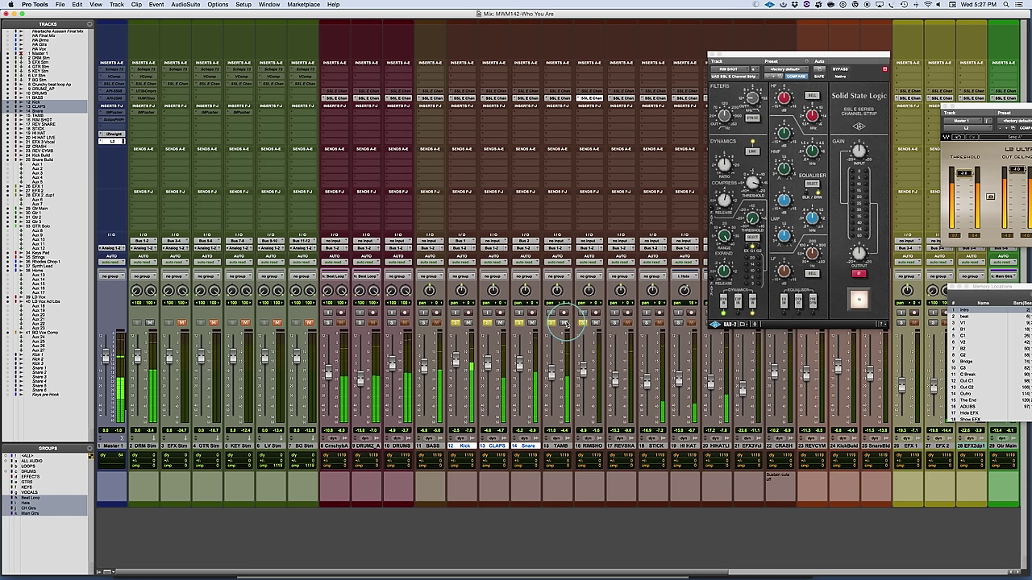
pyautogui.click(565, 324)
pyautogui.keyDown('alt'); pyautogui.click(551, 324); pyautogui.keyUp('alt')
pyautogui.click(550, 324)
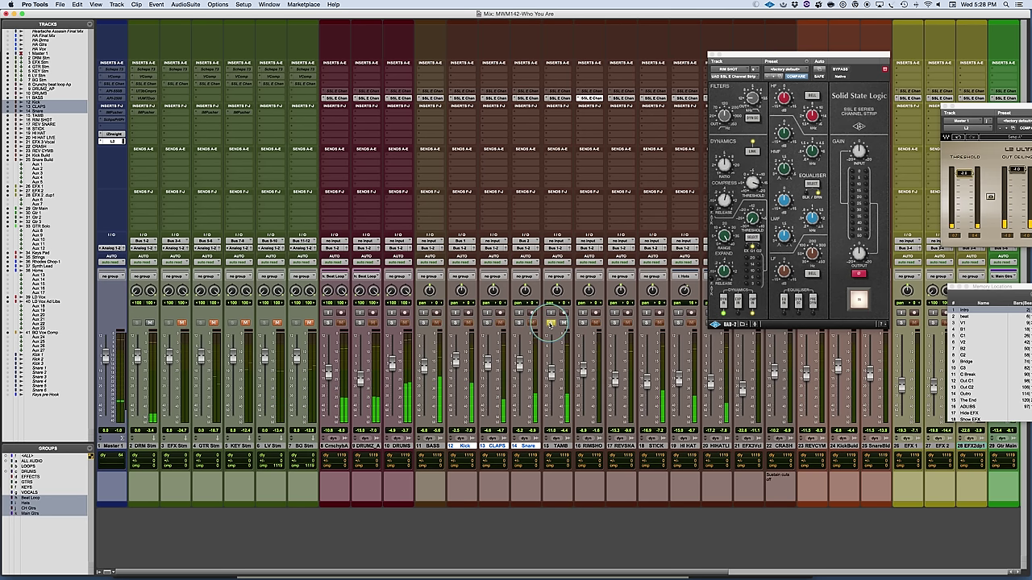
pyautogui.click(551, 323)
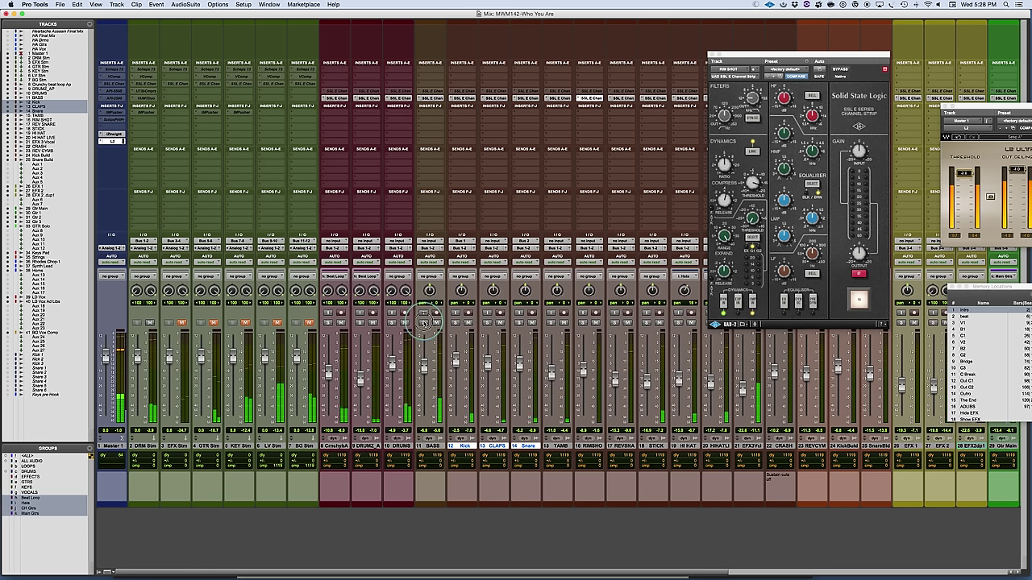
# - Solo the BASS track, open its SSL E Channel Strip, and place it over the inserts beside the BASS channel
pyautogui.click(424, 322)
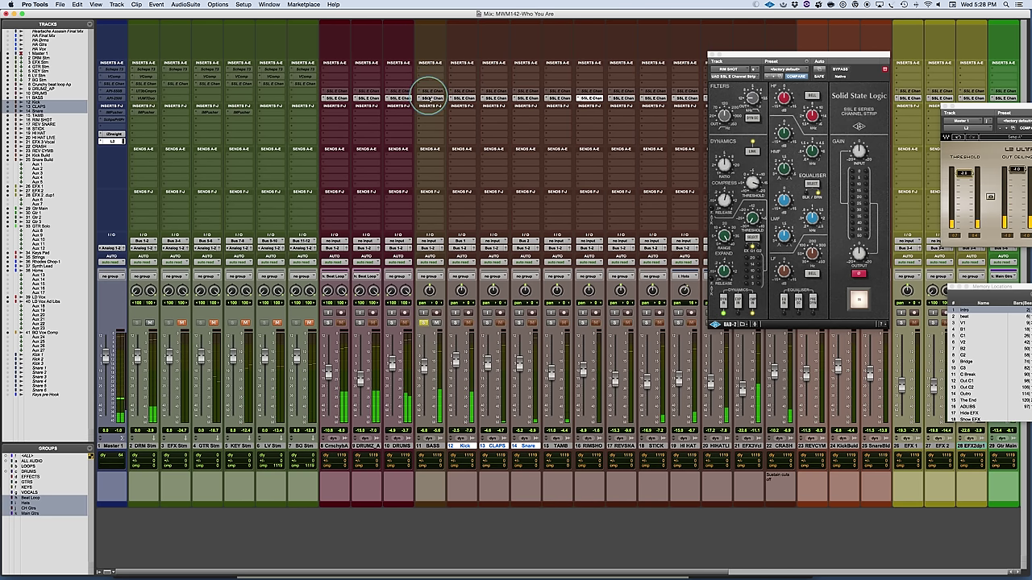
pyautogui.click(430, 97)
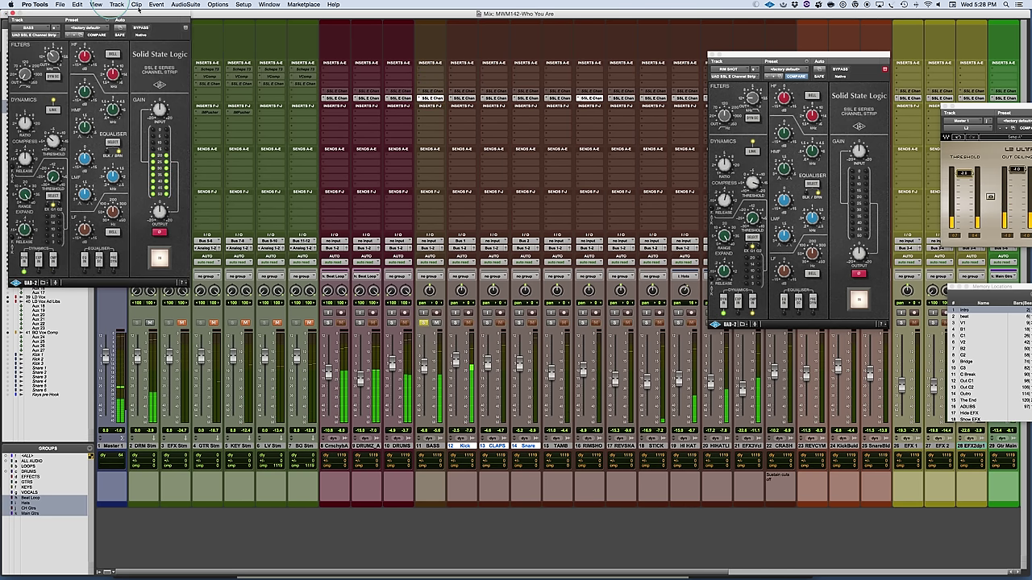
pyautogui.moveTo(139, 11); pyautogui.dragTo(581, 20)
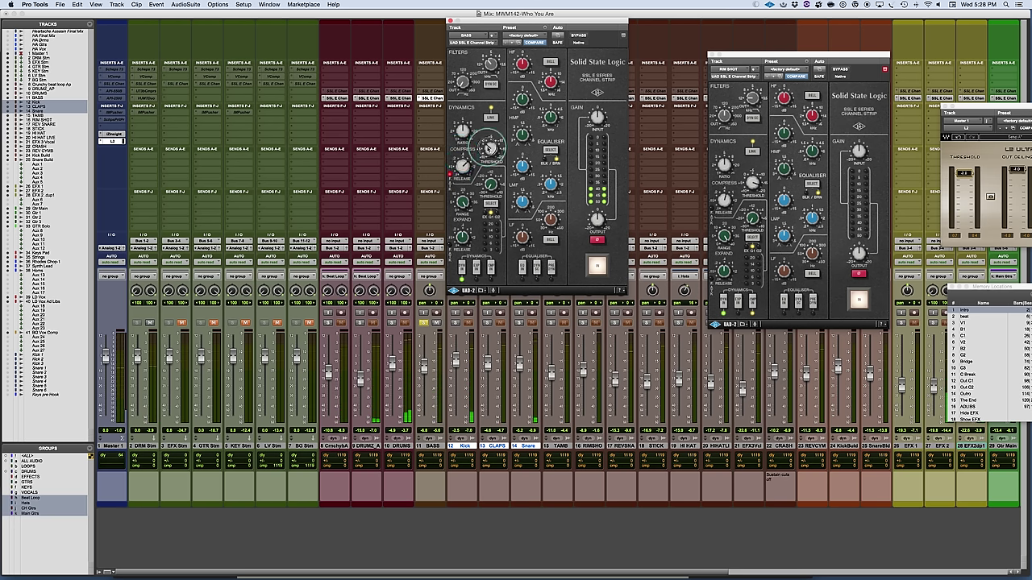
# - Engage the BASS strip's dynamics, adjust the compressor threshold, and compare with the channel strip switched off and on
pyautogui.moveTo(494, 123); pyautogui.dragTo(491, 115)
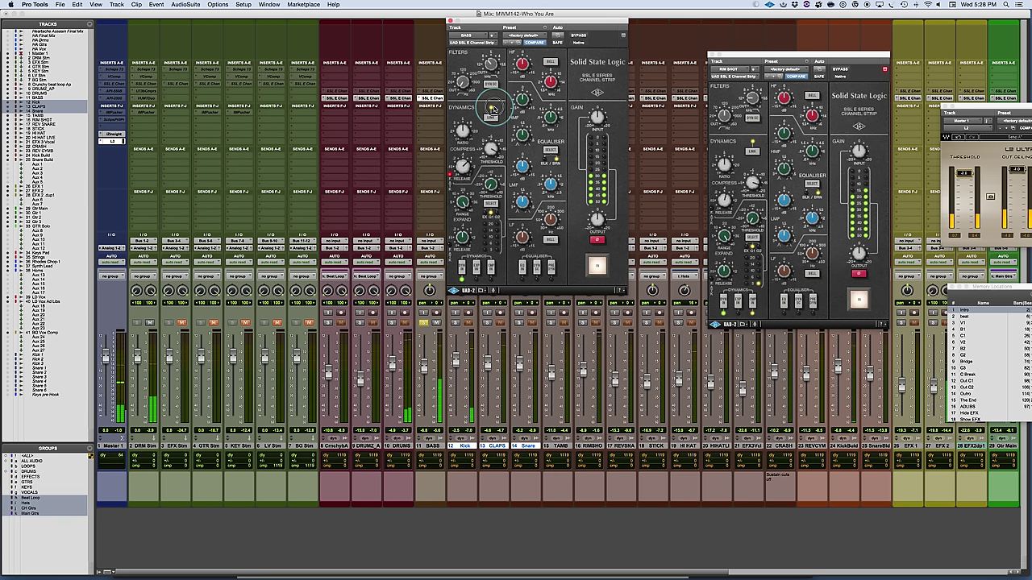
pyautogui.click(490, 266)
pyautogui.moveTo(489, 147); pyautogui.dragTo(488, 173)
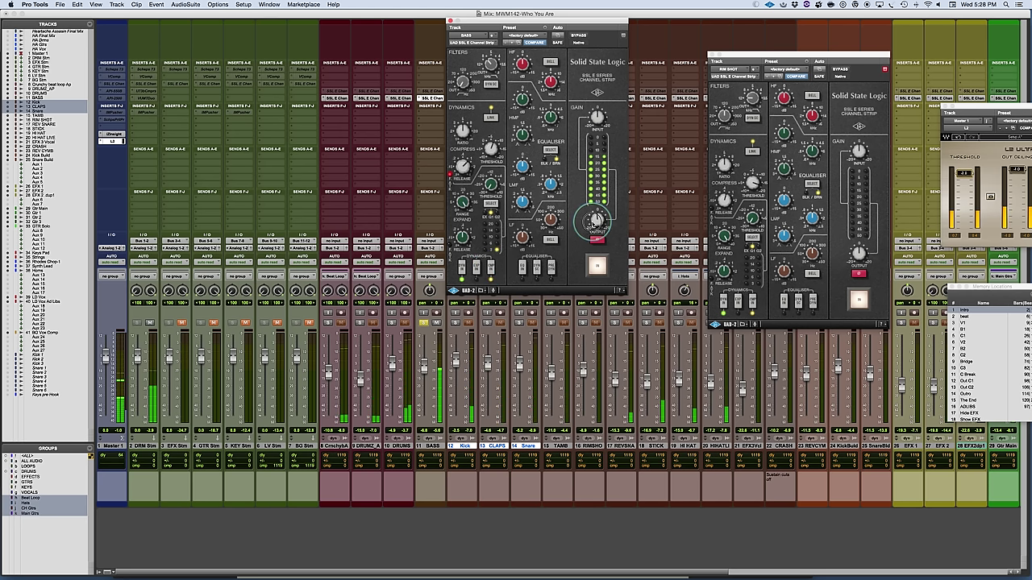
pyautogui.click(595, 267)
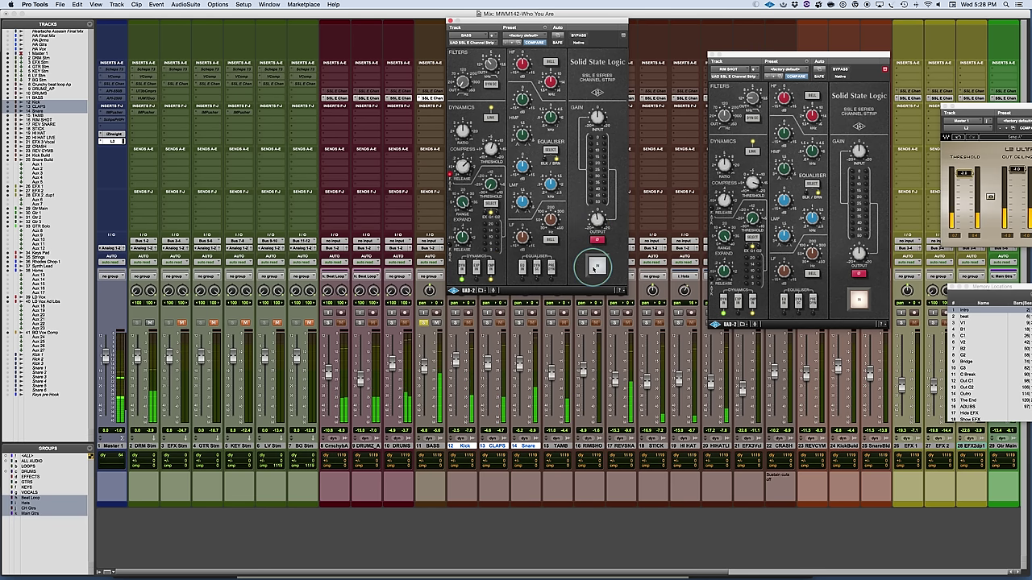
pyautogui.click(595, 267)
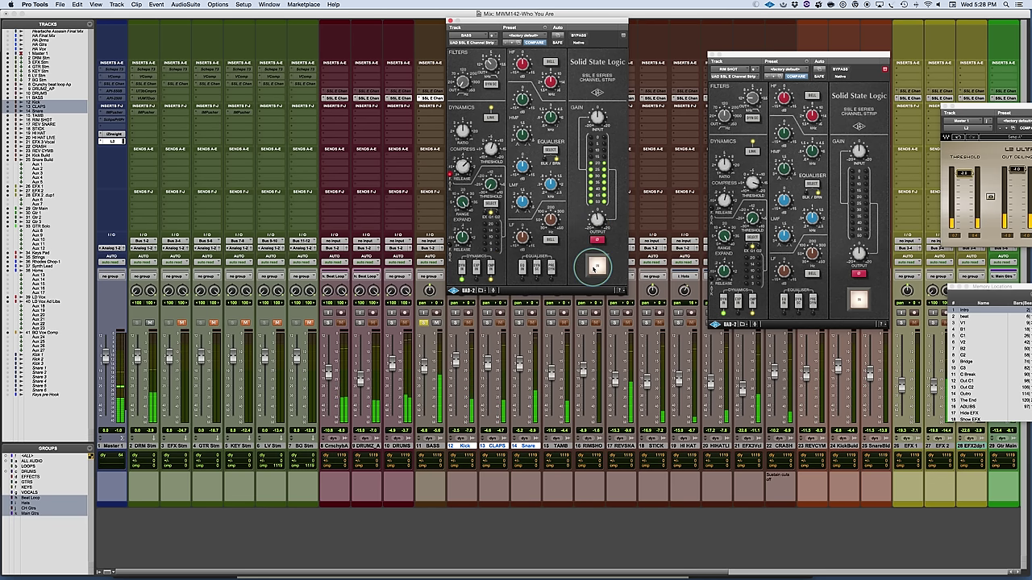
# - Solo the drum tracks with BASS, select BASS through RIM SHOT, and toggle bypass on their SSL inserts together
pyautogui.click(456, 324)
pyautogui.click(522, 323)
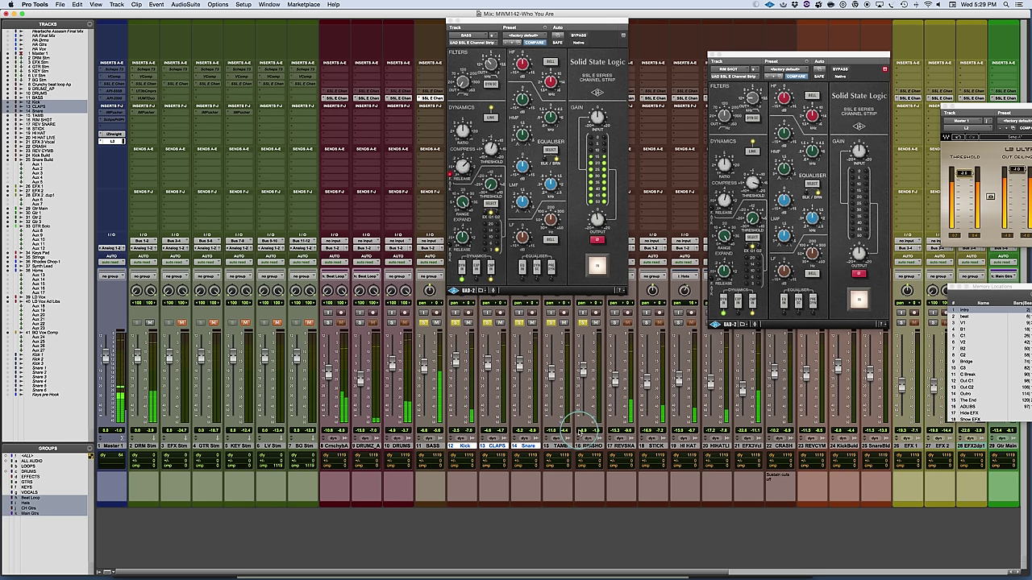
pyautogui.click(592, 446)
pyautogui.click(433, 448)
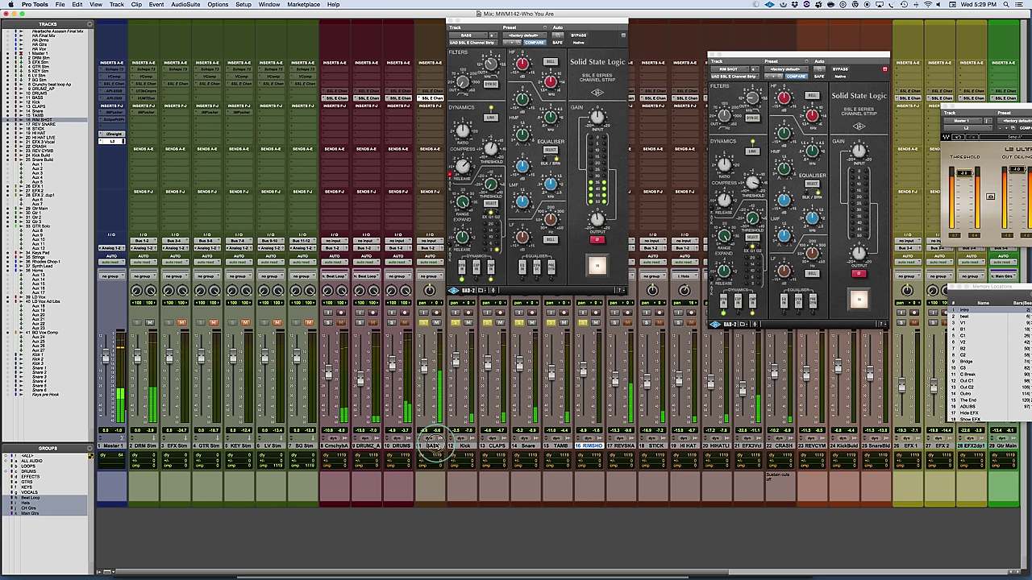
pyautogui.keyDown('shift'); pyautogui.click(438, 447); pyautogui.keyUp('shift')
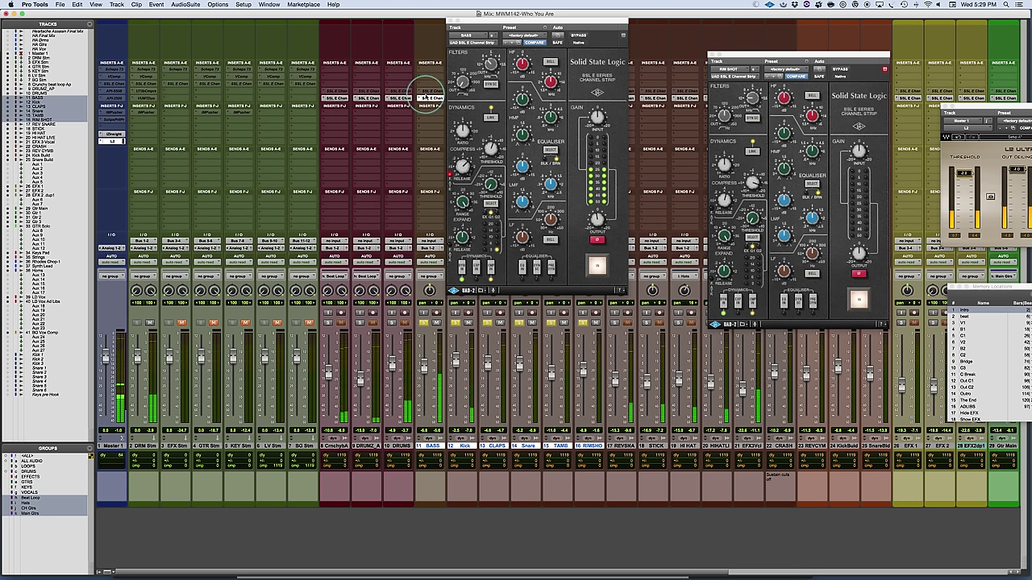
pyautogui.click(427, 97)
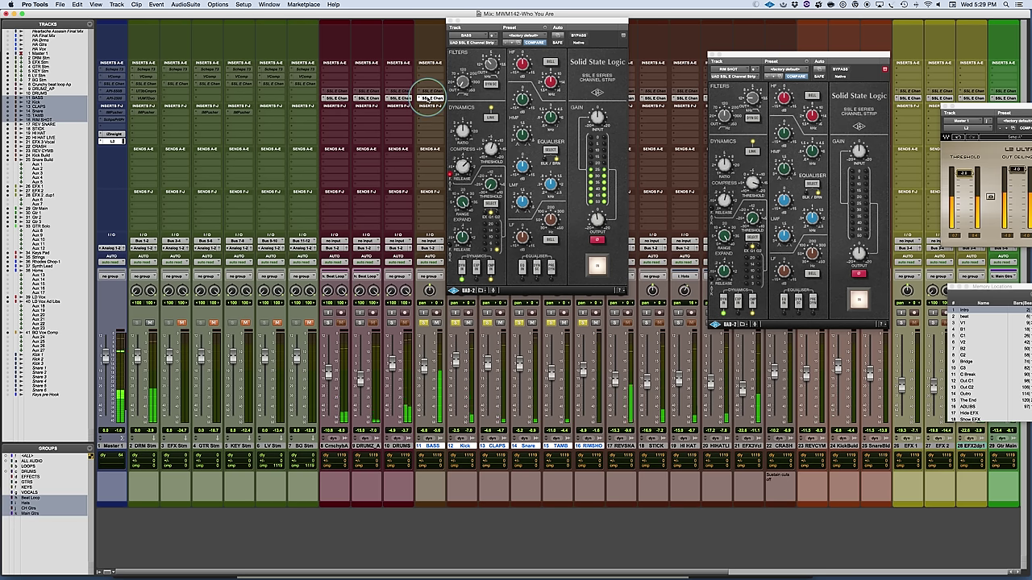
# - Move the BASS channel strip clear of the BASS inserts and toggle bypass on the selected tracks' SSL inserts together during playback
pyautogui.keyDown('super'); pyautogui.click(428, 98); pyautogui.keyUp('super')
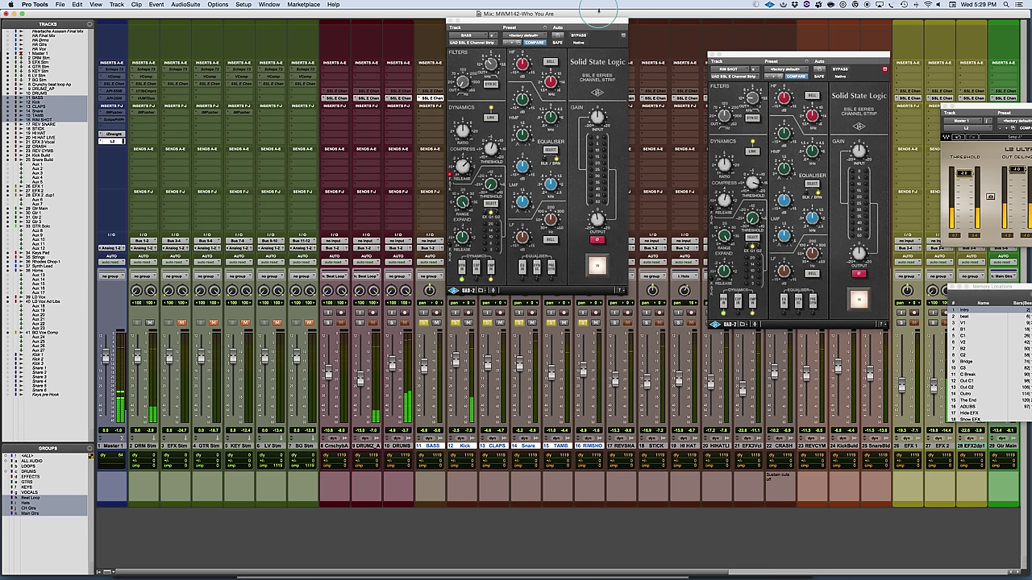
pyautogui.moveTo(581, 20); pyautogui.dragTo(292, 26)
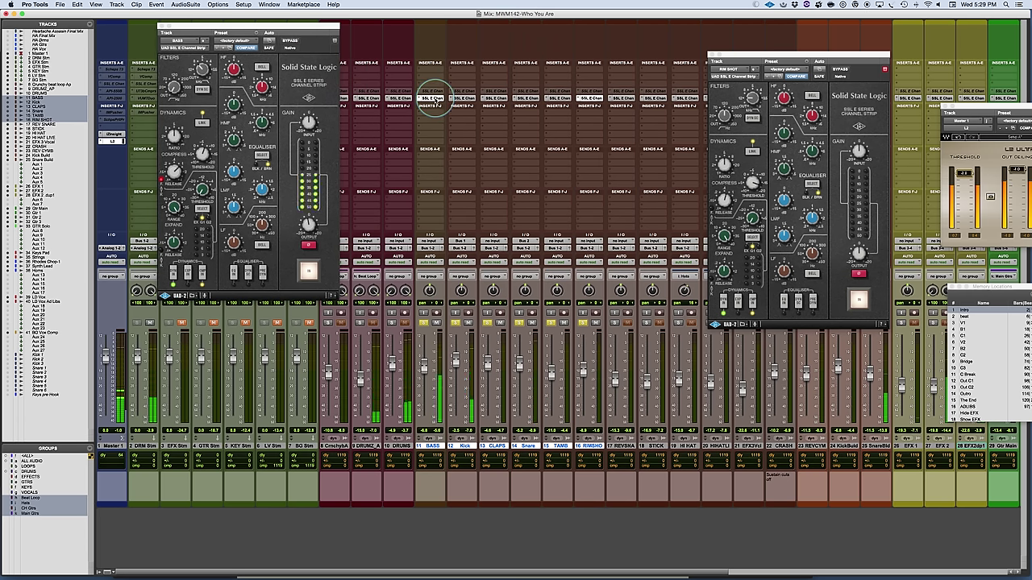
pyautogui.keyDown('alt'); pyautogui.keyDown('shift'); pyautogui.keyDown('super'); pyautogui.click(432, 99); pyautogui.keyUp('super'); pyautogui.keyUp('shift'); pyautogui.keyUp('alt')
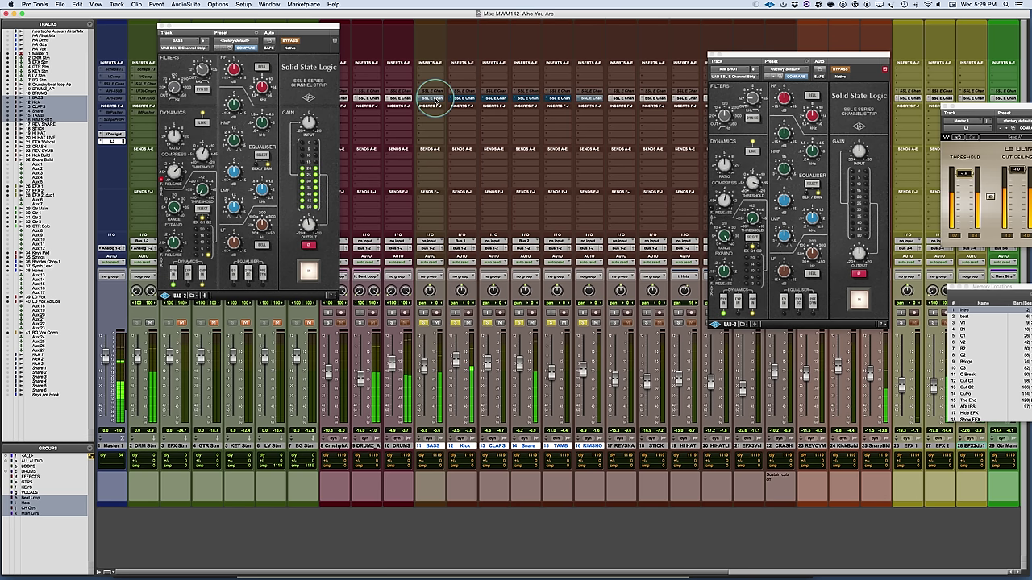
pyautogui.keyDown('alt'); pyautogui.keyDown('shift'); pyautogui.keyDown('super'); pyautogui.click(433, 99); pyautogui.keyUp('super'); pyautogui.keyUp('shift'); pyautogui.keyUp('alt')
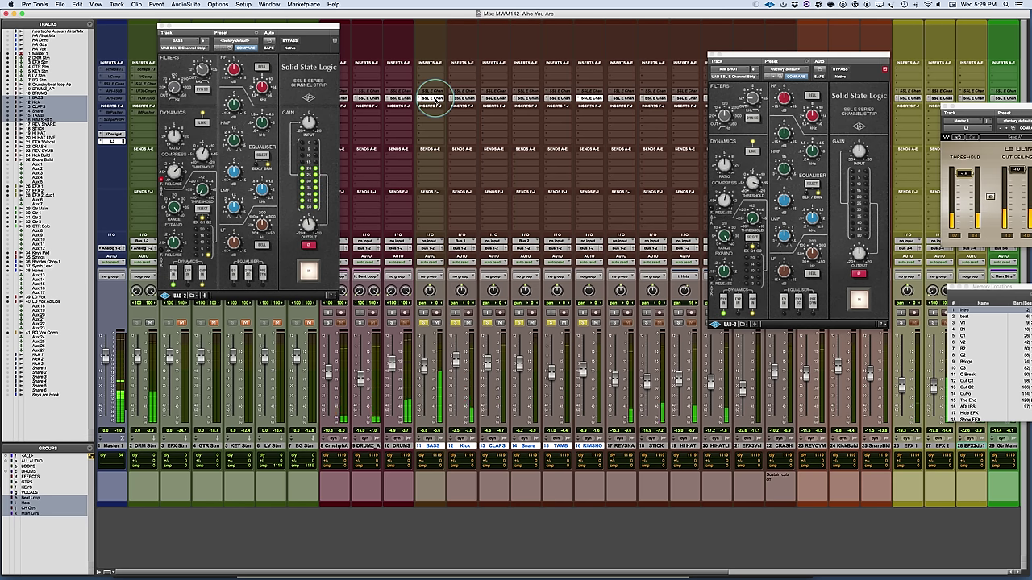
pyautogui.keyDown('alt'); pyautogui.keyDown('shift'); pyautogui.keyDown('super'); pyautogui.click(436, 99); pyautogui.keyUp('super'); pyautogui.keyUp('shift'); pyautogui.keyUp('alt')
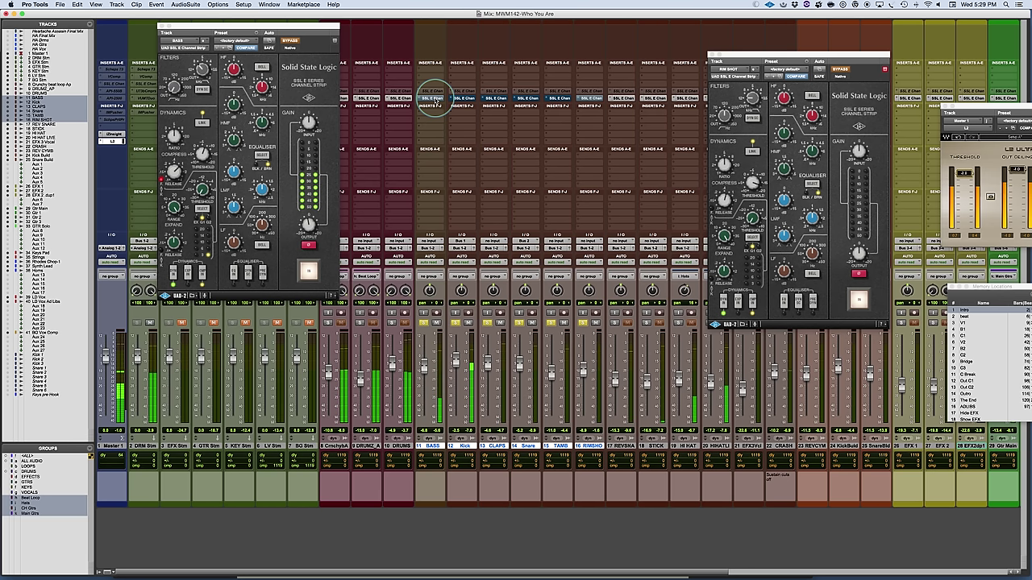
pyautogui.keyDown('alt'); pyautogui.keyDown('shift'); pyautogui.keyDown('super'); pyautogui.click(436, 99); pyautogui.keyUp('super'); pyautogui.keyUp('shift'); pyautogui.keyUp('alt')
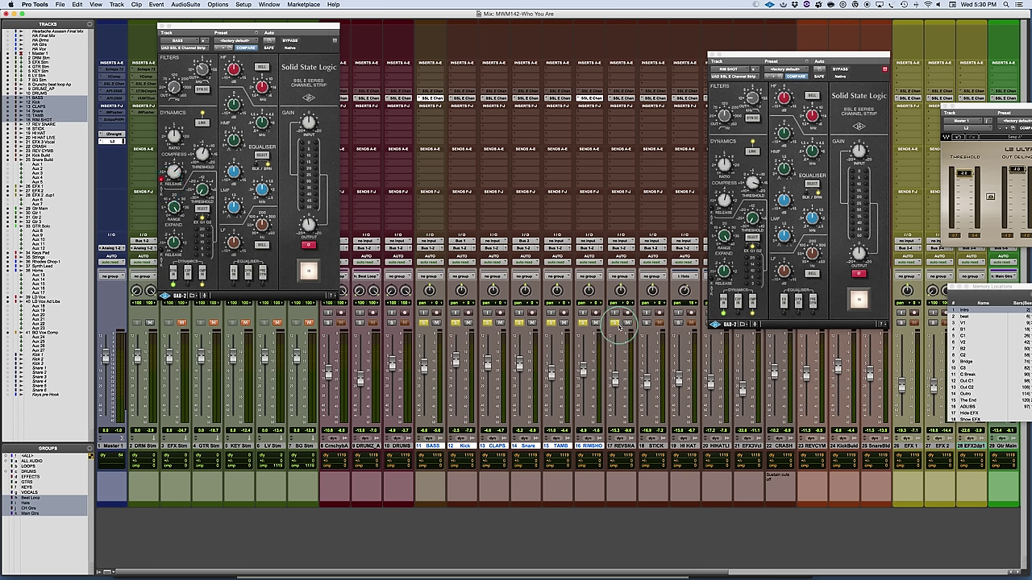
# - Resume playback and open the HI HAT SSL E Channel Strip beside the BASS strip, switching it to HI HAT LIVE
pyautogui.press('space')
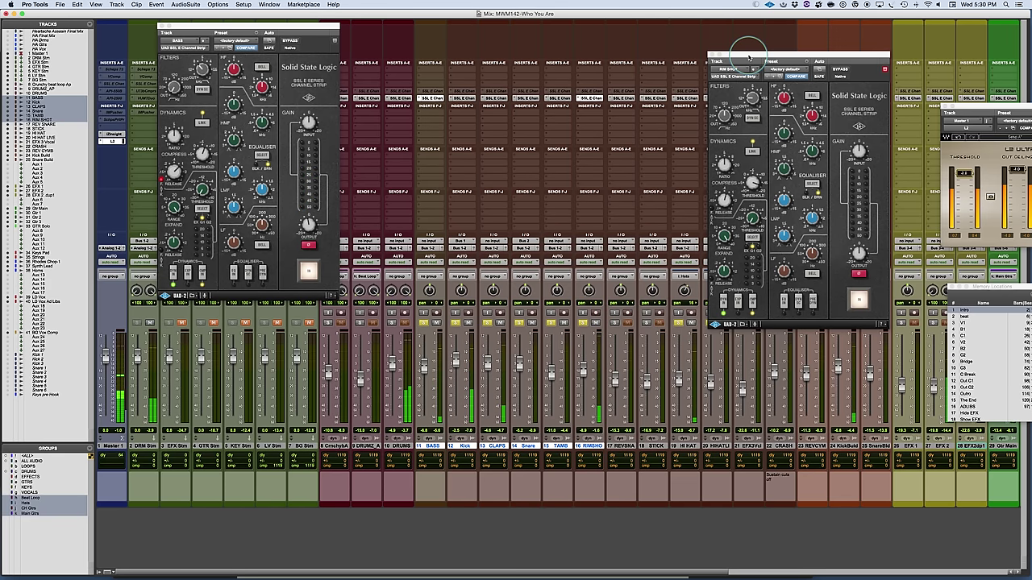
pyautogui.moveTo(748, 58); pyautogui.dragTo(831, 31)
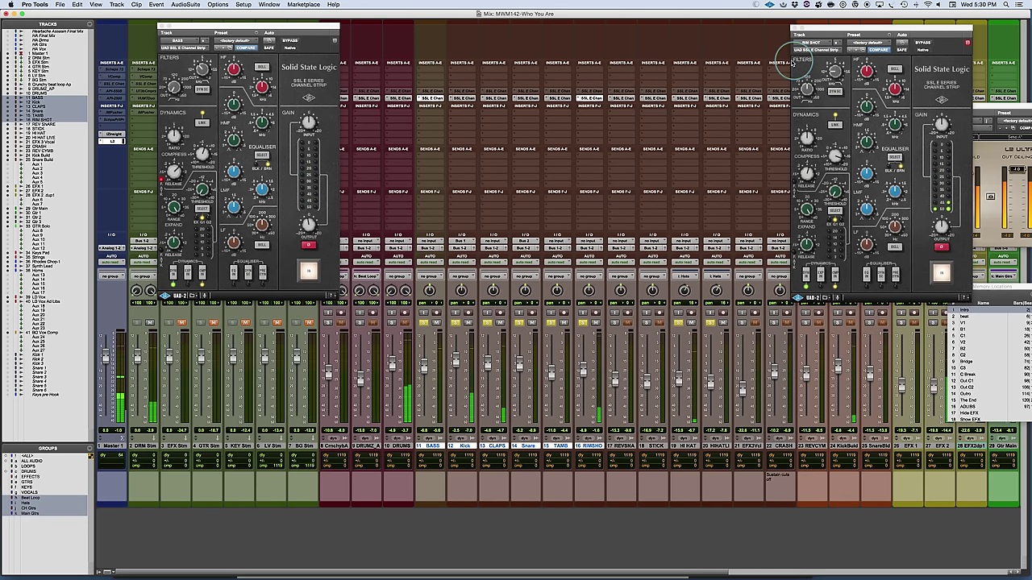
pyautogui.click(686, 97)
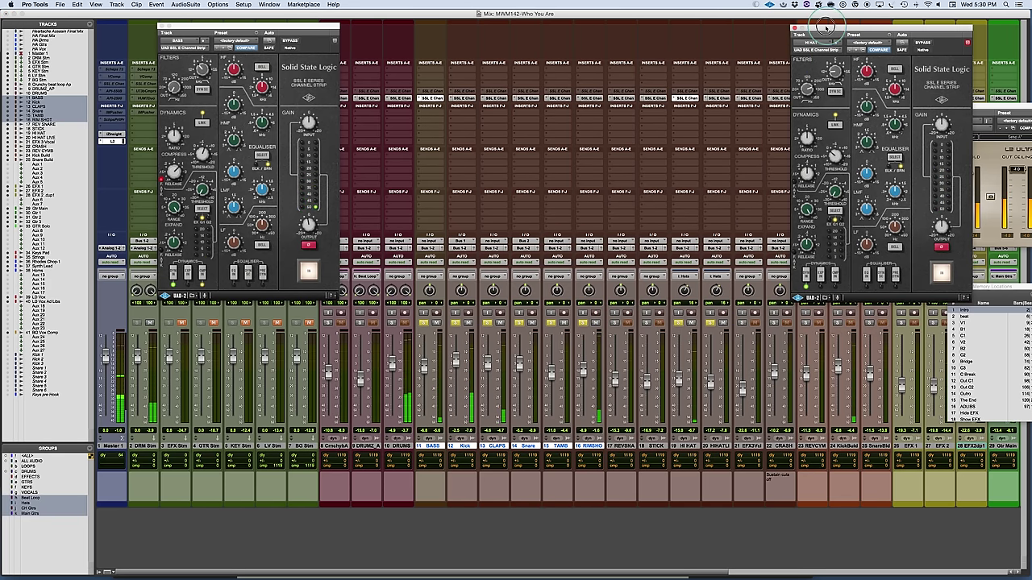
pyautogui.moveTo(826, 27); pyautogui.dragTo(451, 14)
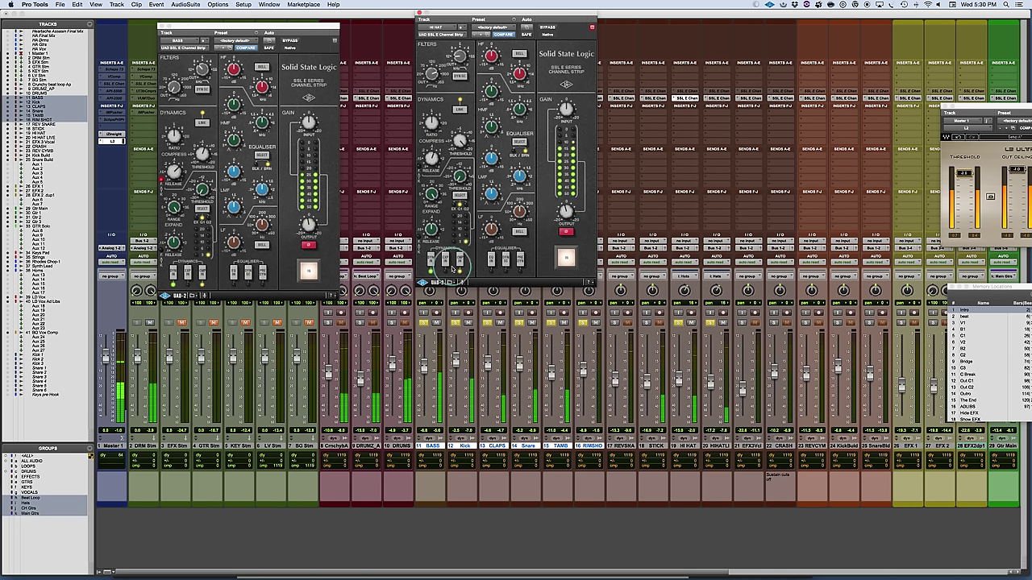
pyautogui.click(717, 97)
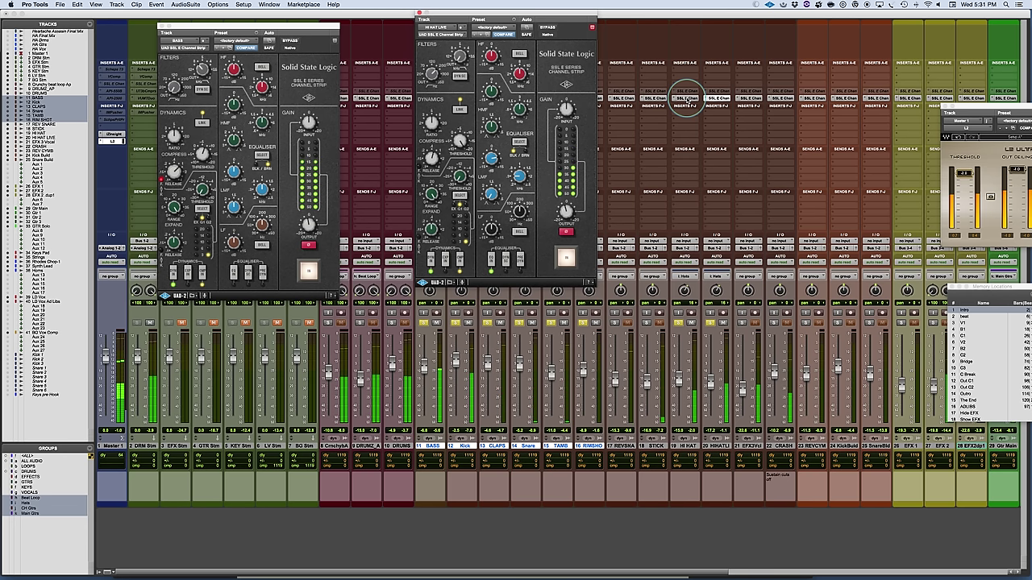
# - Extend the track selection through HI HAT LIVE and toggle bypass on all of the selected tracks' SSL inserts together
pyautogui.keyDown('alt'); pyautogui.keyDown('shift'); pyautogui.keyDown('super'); pyautogui.click(686, 98); pyautogui.keyUp('super'); pyautogui.keyUp('shift'); pyautogui.keyUp('alt')
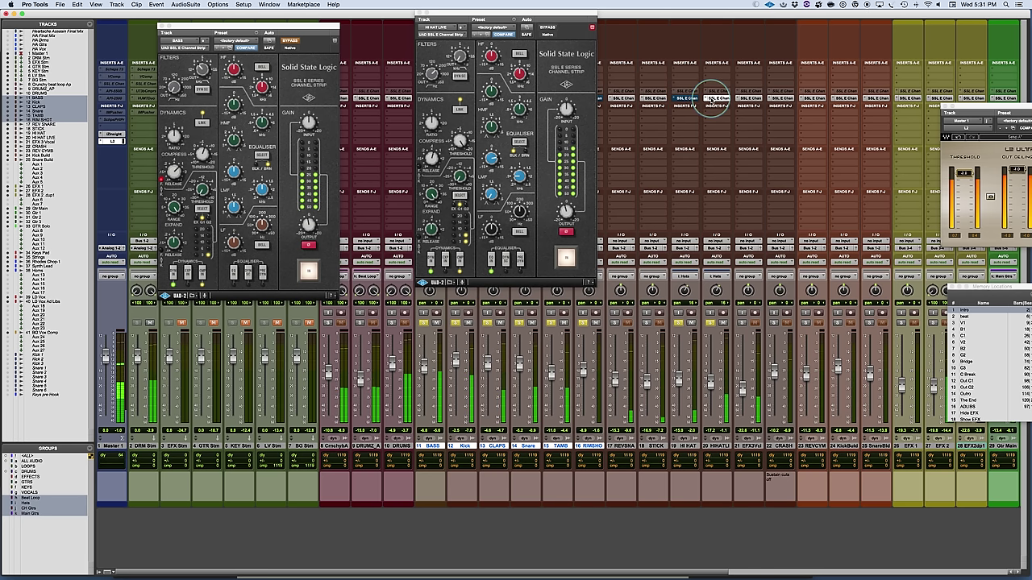
pyautogui.keyDown('super'); pyautogui.click(713, 98); pyautogui.keyUp('super')
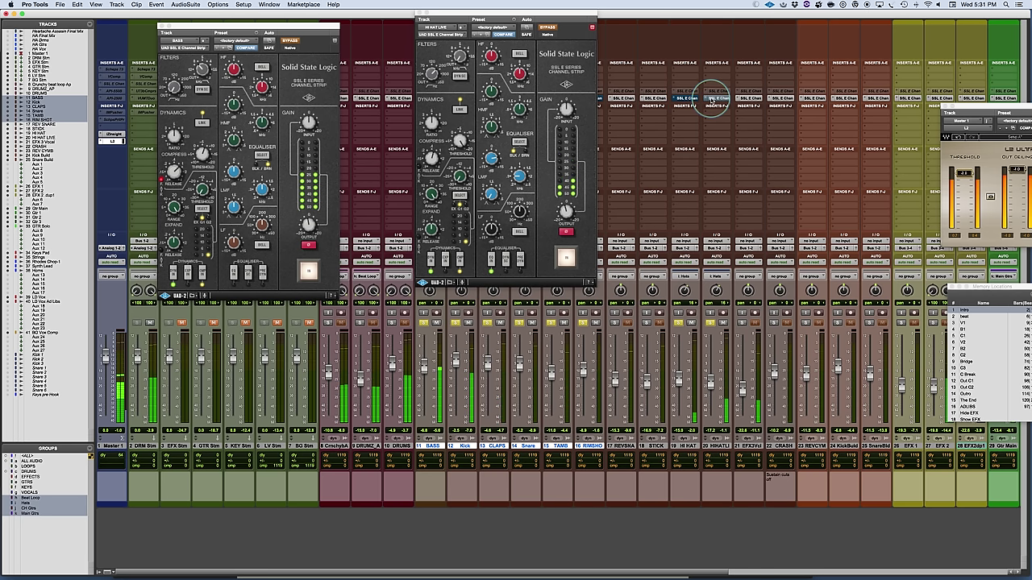
pyautogui.keyDown('shift'); pyautogui.click(717, 446); pyautogui.keyUp('shift')
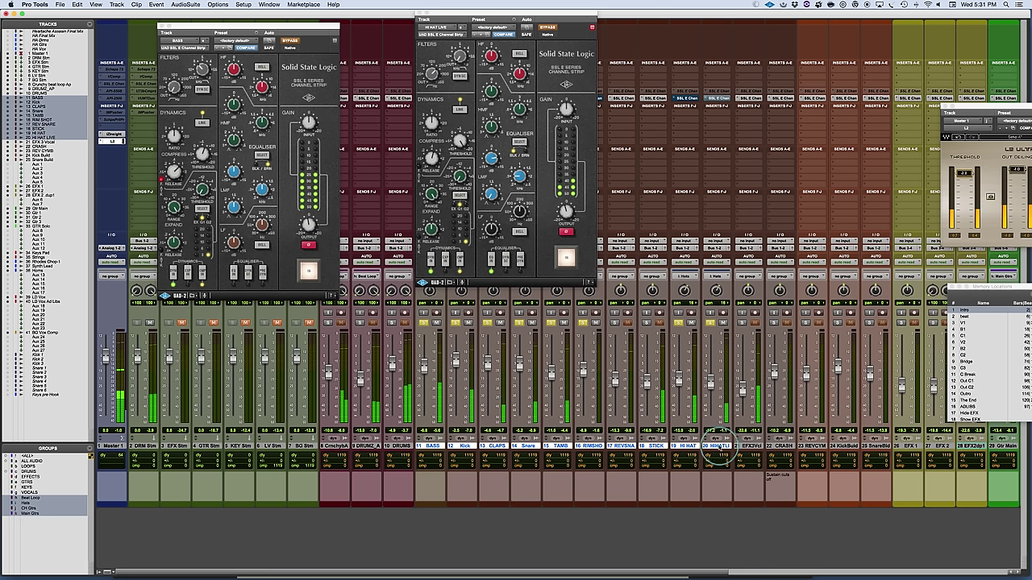
pyautogui.keyDown('alt'); pyautogui.keyDown('shift'); pyautogui.keyDown('super'); pyautogui.click(716, 98); pyautogui.keyUp('super'); pyautogui.keyUp('shift'); pyautogui.keyUp('alt')
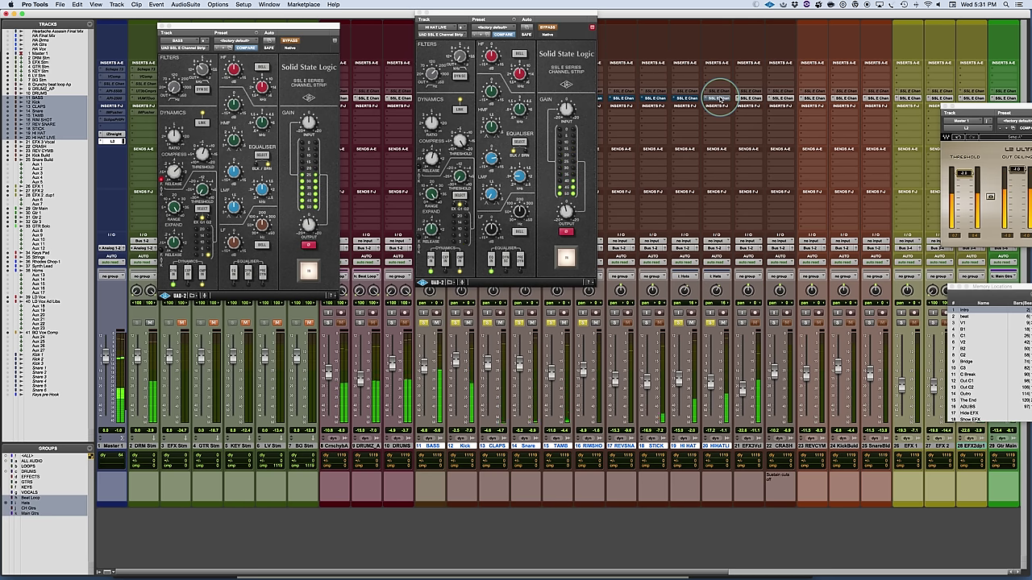
pyautogui.keyDown('alt'); pyautogui.keyDown('shift'); pyautogui.keyDown('super'); pyautogui.click(719, 99); pyautogui.keyUp('super'); pyautogui.keyUp('shift'); pyautogui.keyUp('alt')
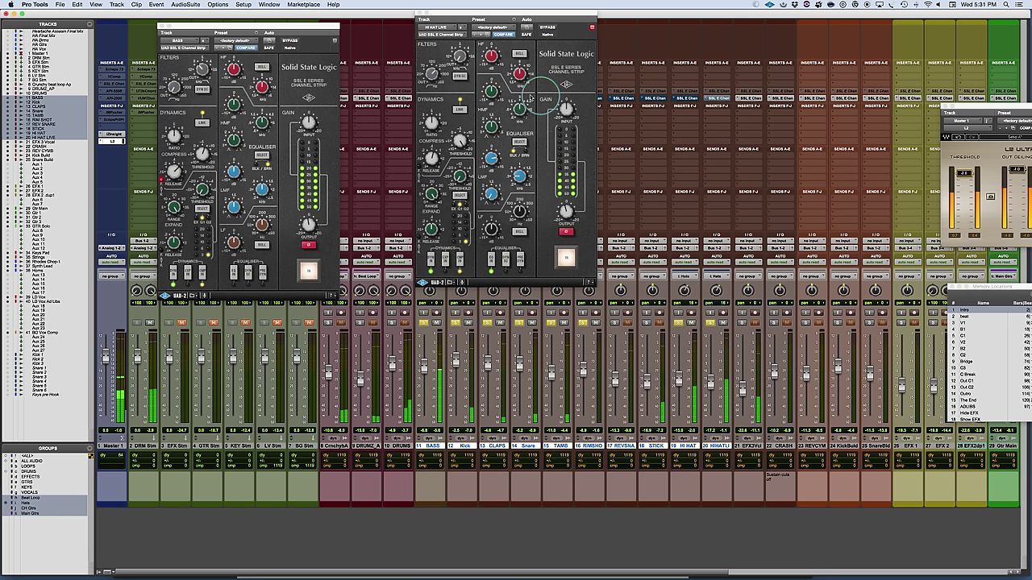
# - Solo the DRUMS track and open its SSL E Channel Strip, moving the plug-in window away from the DRUMS and BASS inserts
pyautogui.click(396, 322)
pyautogui.click(454, 18)
pyautogui.moveTo(454, 18); pyautogui.dragTo(589, 17)
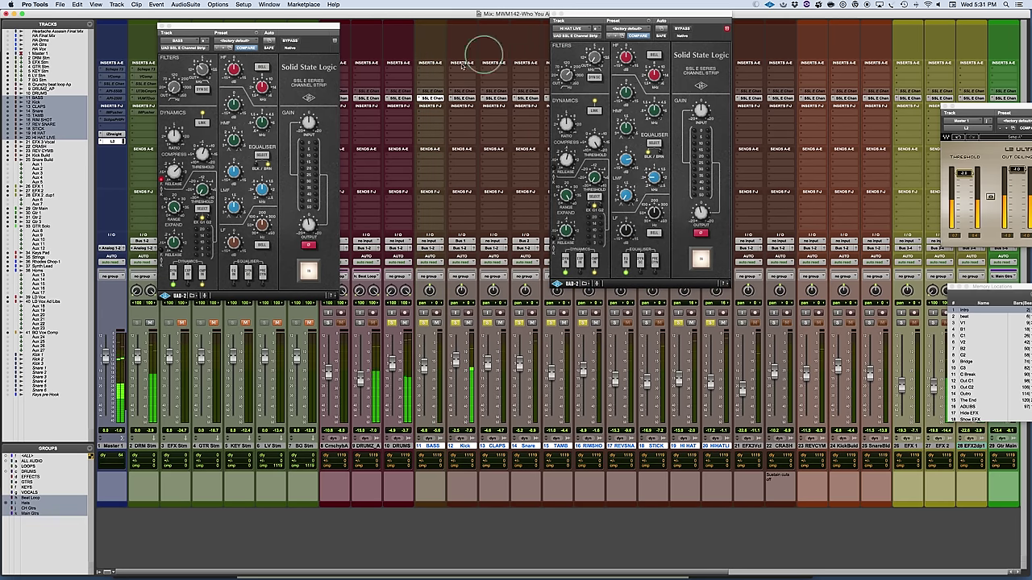
pyautogui.click(398, 99)
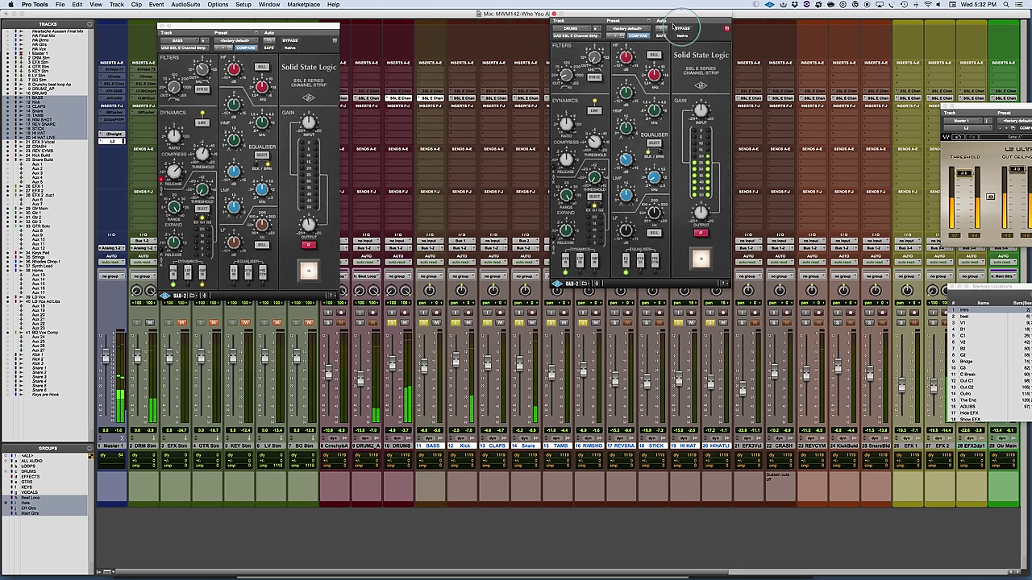
pyautogui.moveTo(645, 18); pyautogui.dragTo(620, 32)
# - Adjust the compressor threshold and output gain on the DRUMS channel strip
pyautogui.click(569, 157)
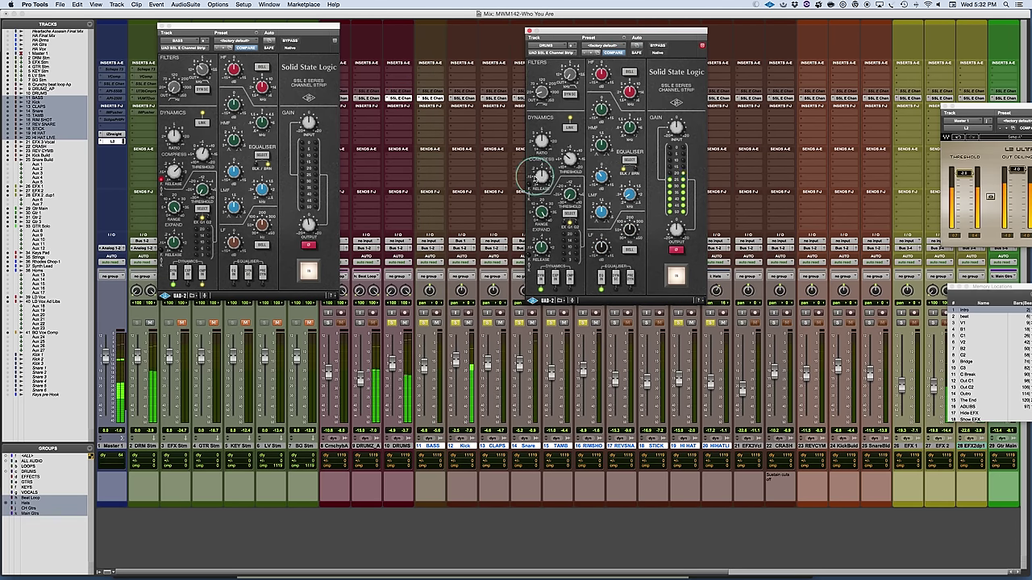
pyautogui.click(542, 174)
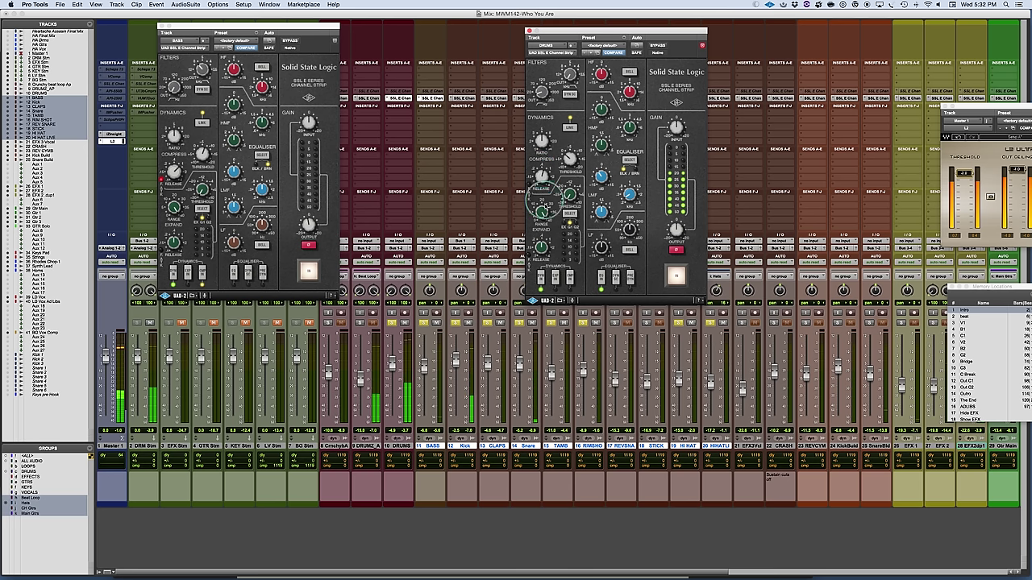
pyautogui.click(569, 158)
pyautogui.moveTo(569, 158); pyautogui.dragTo(570, 113)
pyautogui.click(550, 251)
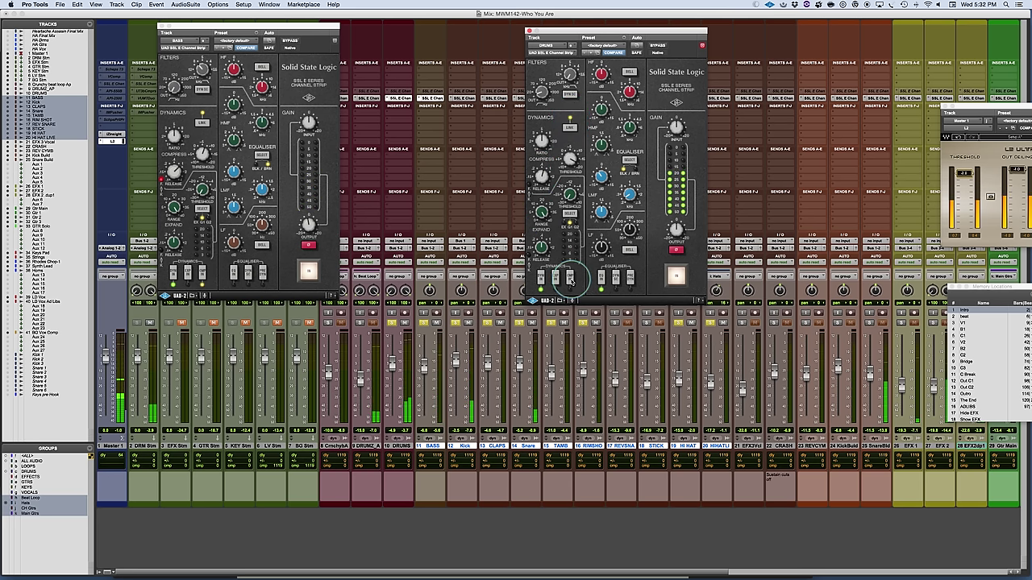
pyautogui.click(569, 158)
pyautogui.moveTo(569, 158); pyautogui.dragTo(569, 163)
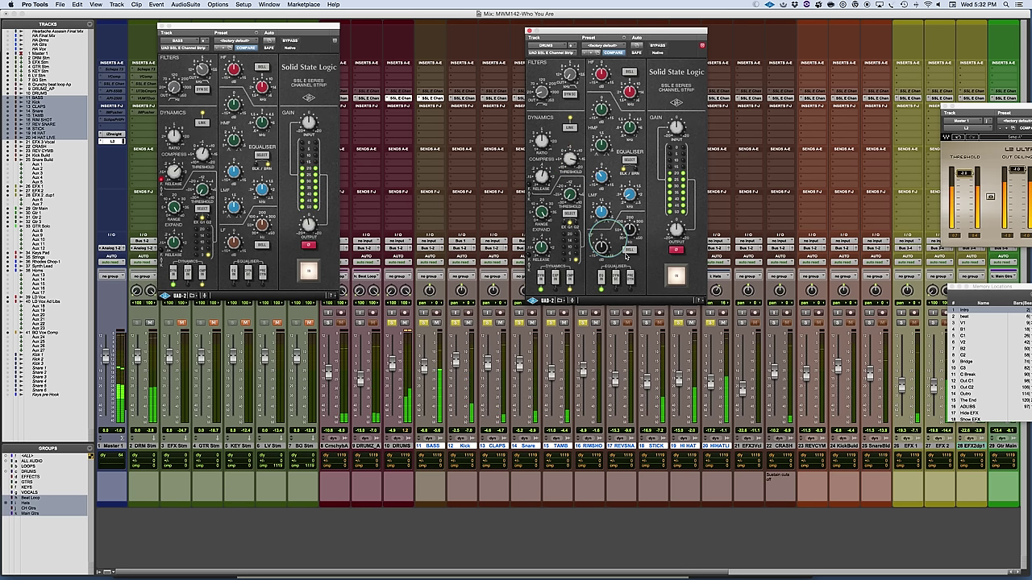
pyautogui.click(675, 230)
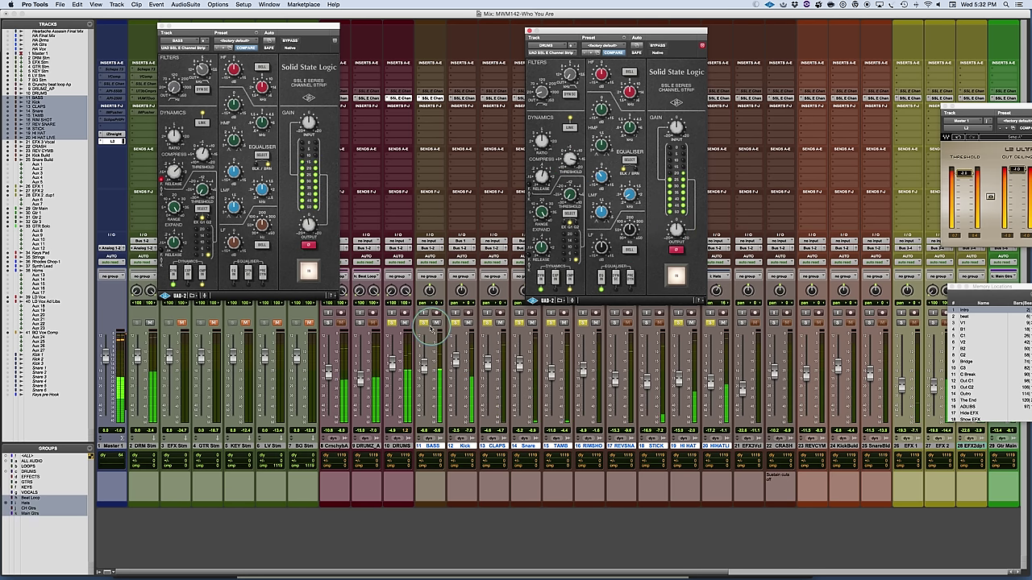
# - Mute BASS, toggle the DRUMS mute to compare, and fine-tune the output gain on the DRUMS strip
pyautogui.click(403, 322)
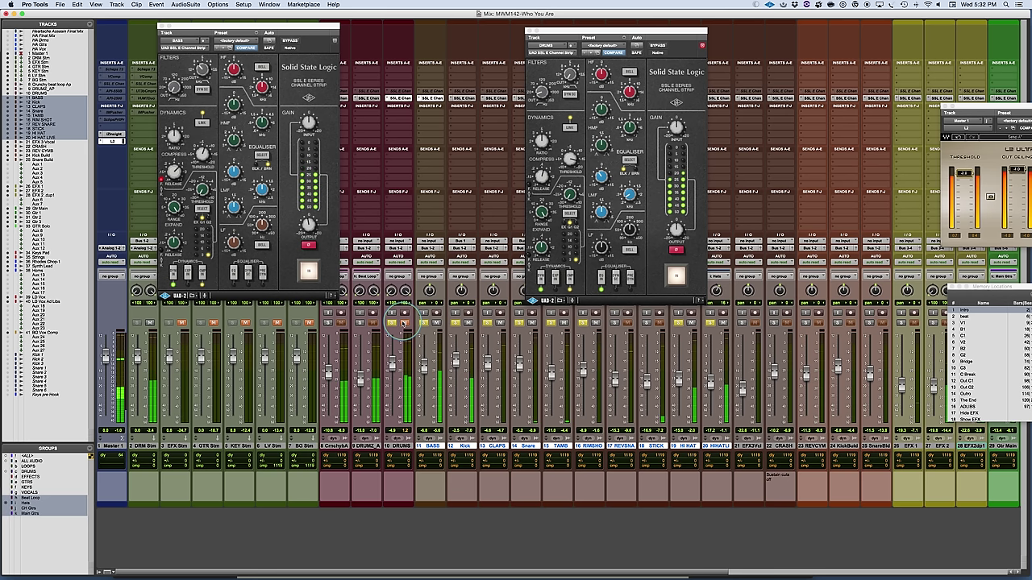
pyautogui.click(436, 324)
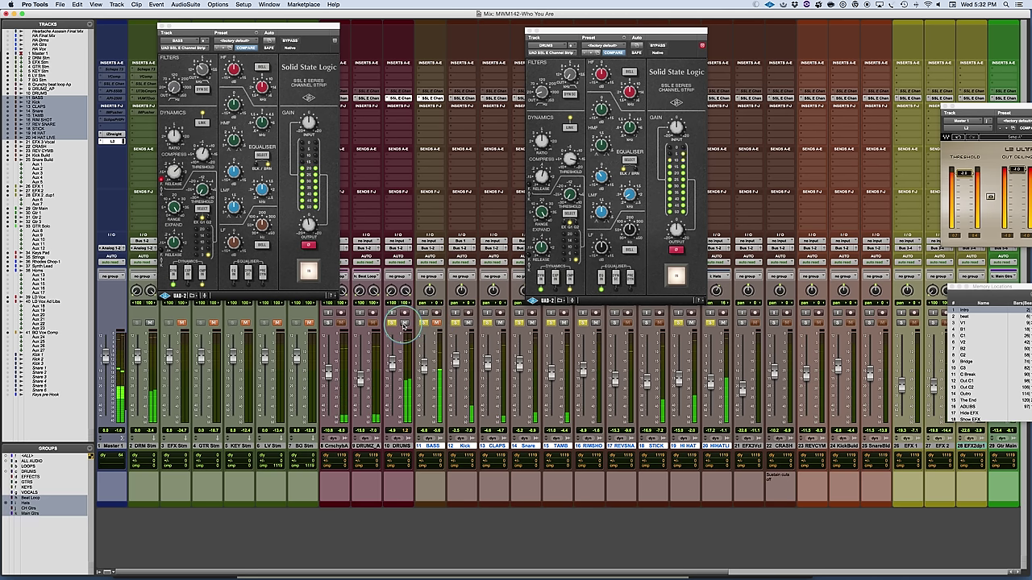
pyautogui.click(403, 324)
pyautogui.click(675, 230)
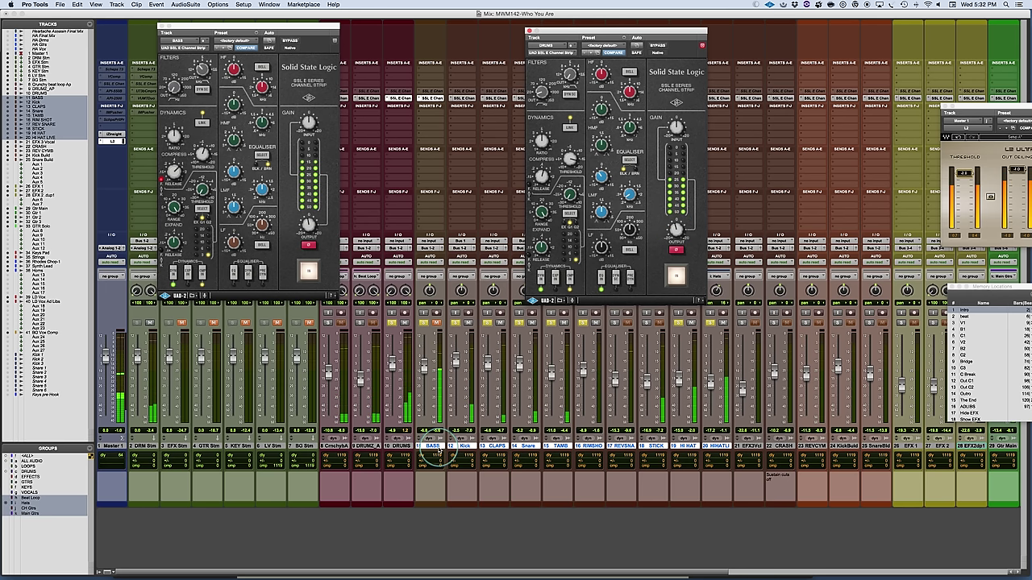
# - Add DRUMS to the track selection and toggle mute and solo to compare it with the other drums
pyautogui.click(396, 446)
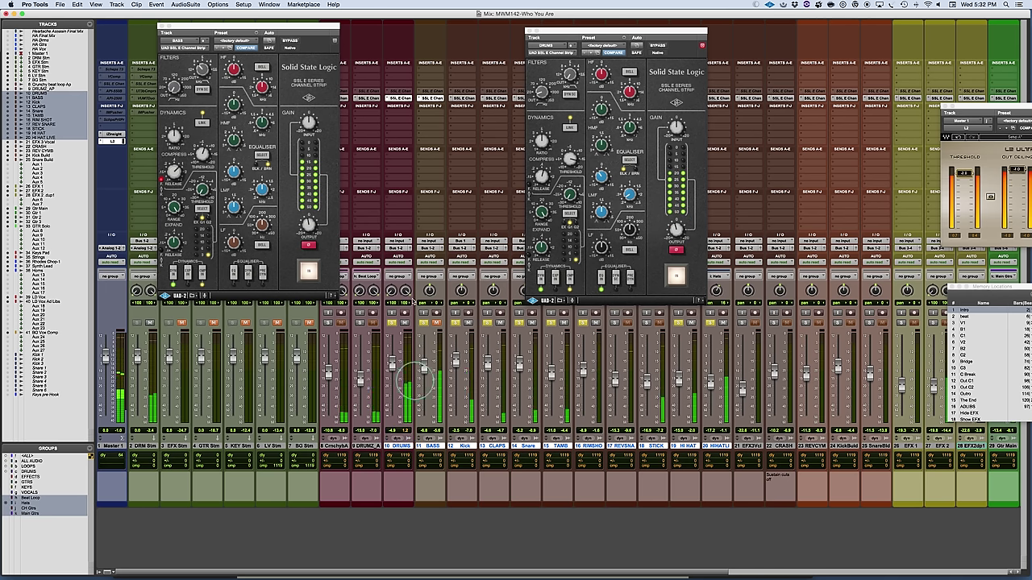
pyautogui.click(405, 322)
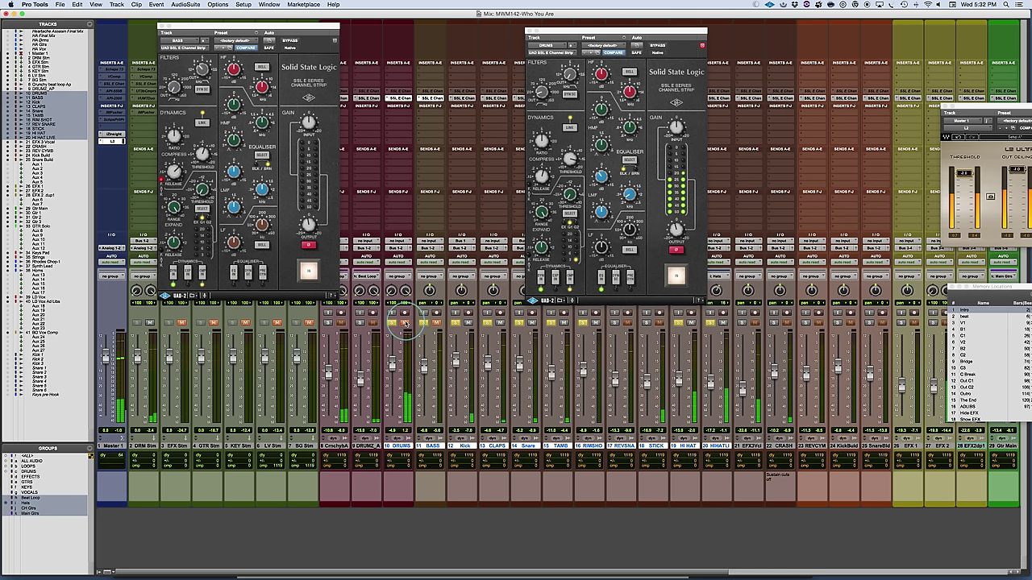
pyautogui.click(392, 323)
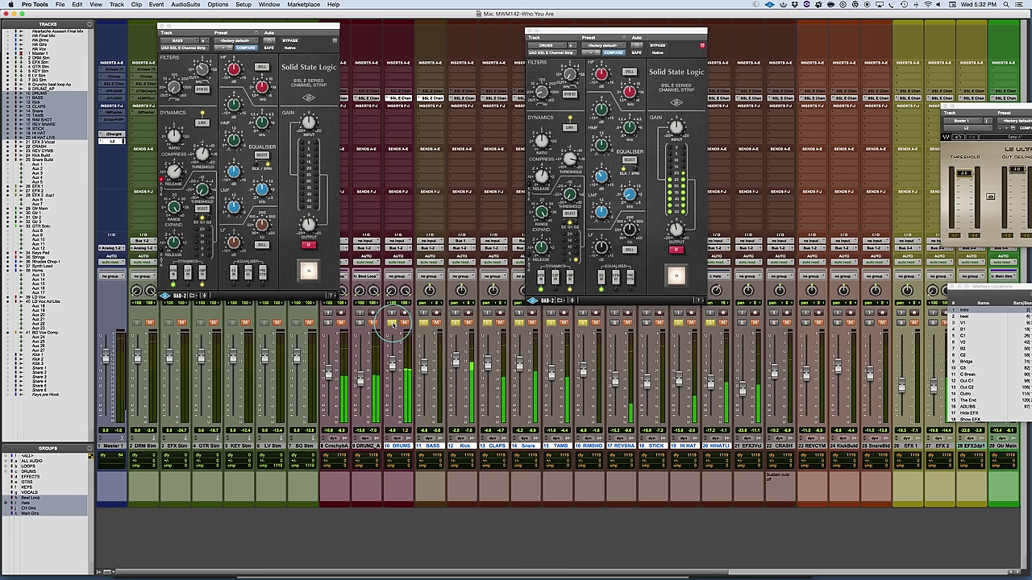
pyautogui.click(391, 322)
pyautogui.click(404, 323)
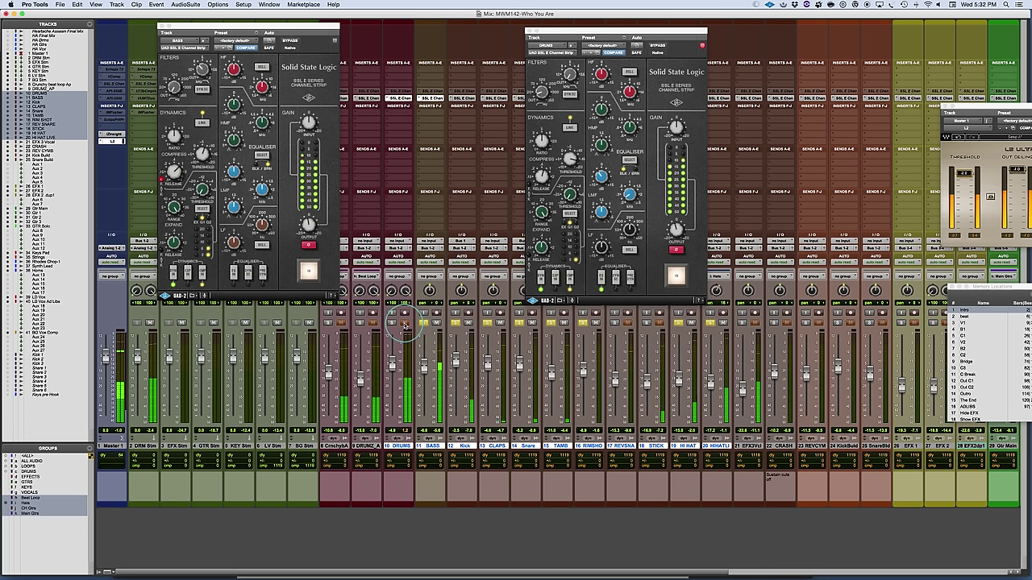
# - Toggle the mutes on the BG, LV, KEY and GTR stem tracks
pyautogui.click(308, 323)
pyautogui.click(276, 323)
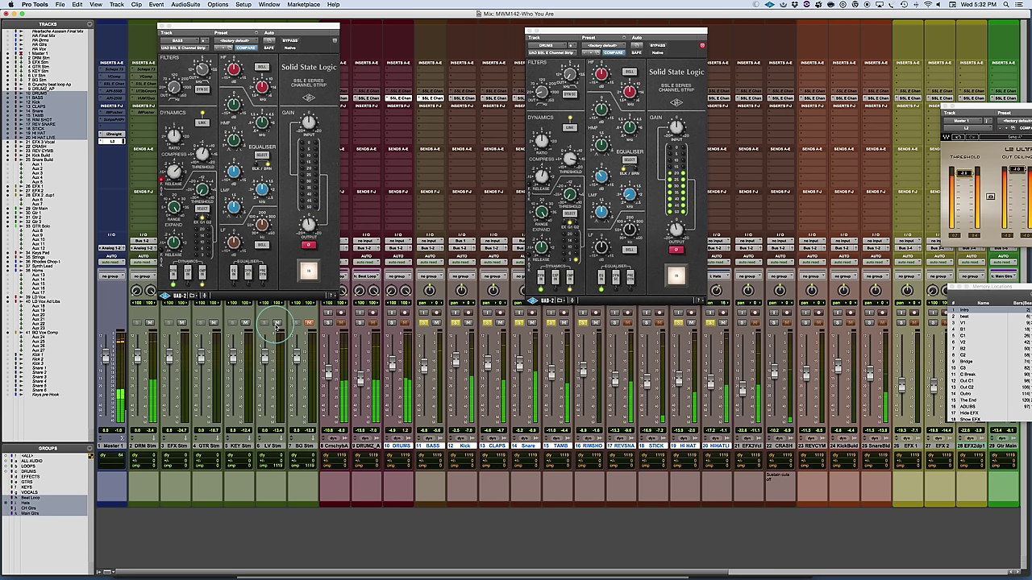
pyautogui.click(245, 322)
pyautogui.click(198, 324)
pyautogui.click(212, 322)
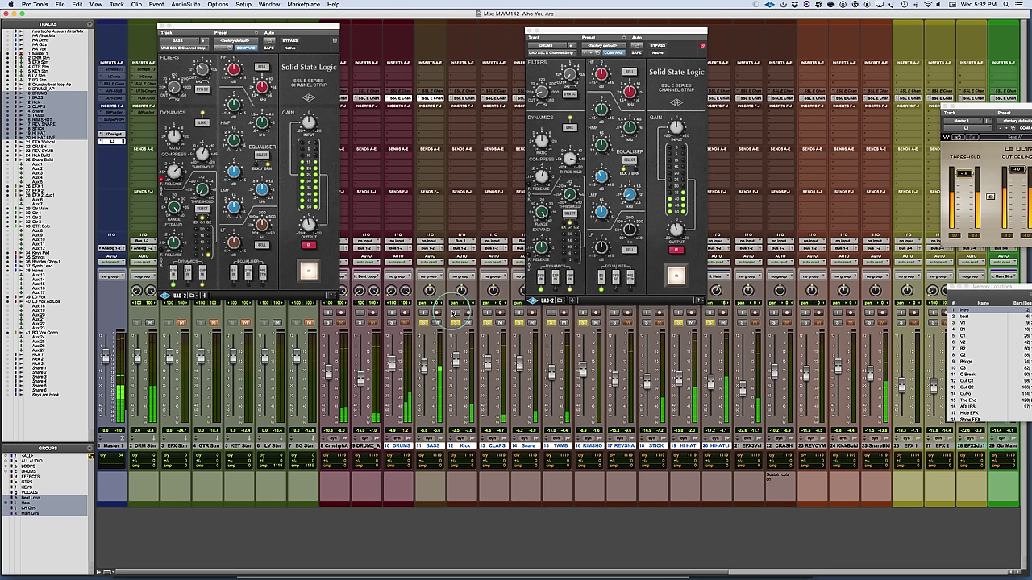
# - Toggle the solos on BASS and DRUMS to hear DRUMS against the other selected tracks
pyautogui.click(424, 323)
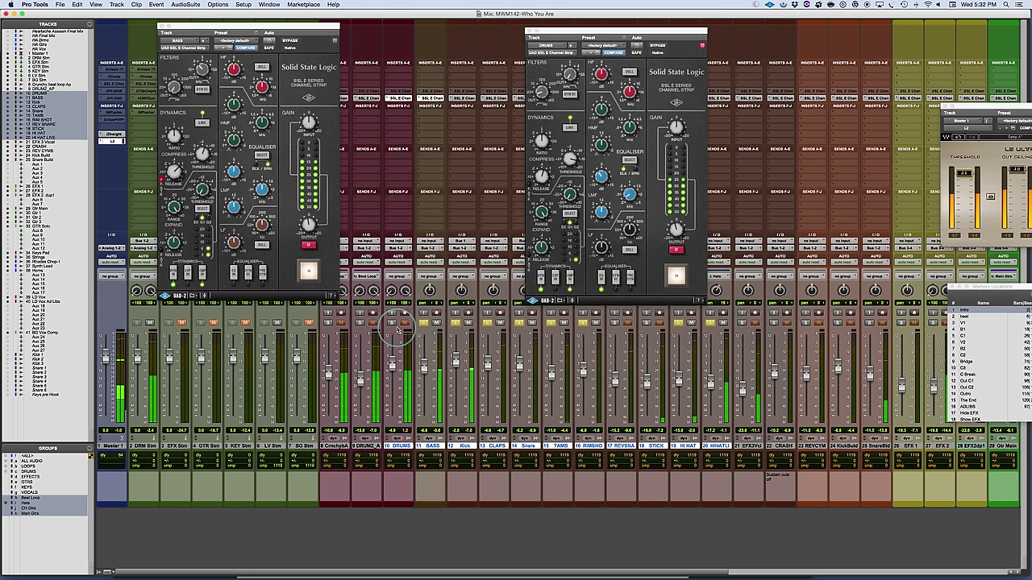
pyautogui.click(391, 322)
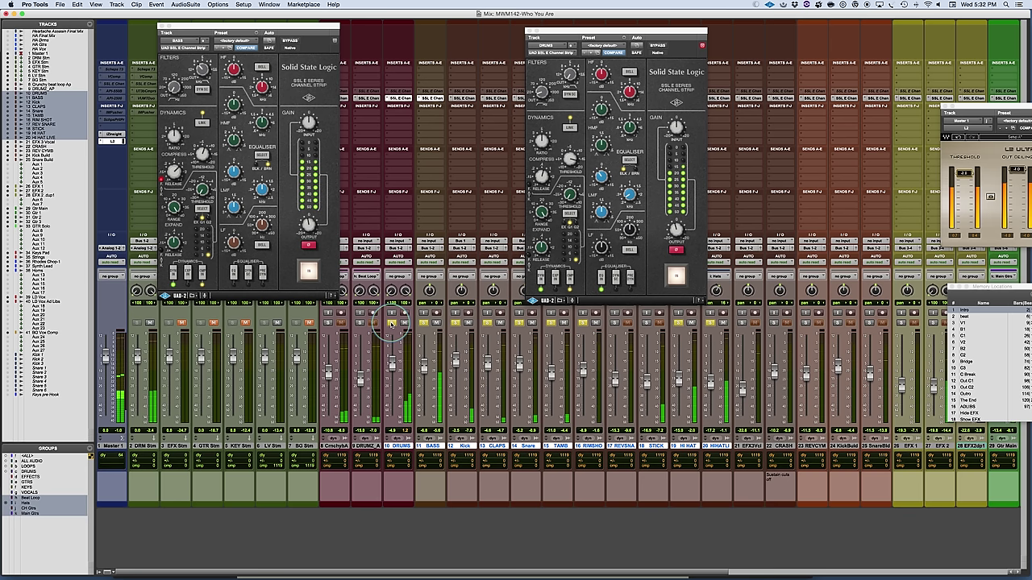
pyautogui.keyDown('alt'); pyautogui.click(391, 324); pyautogui.keyUp('alt')
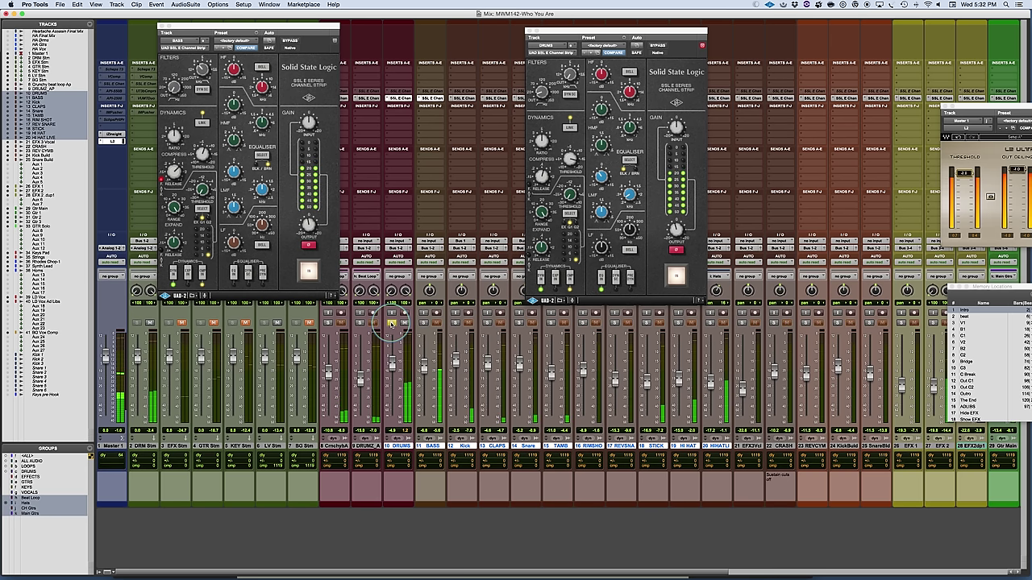
# - Solo DRUMS, BASS, Kick, CLAPS, Snare and TAMB to hear them together
pyautogui.click(390, 323)
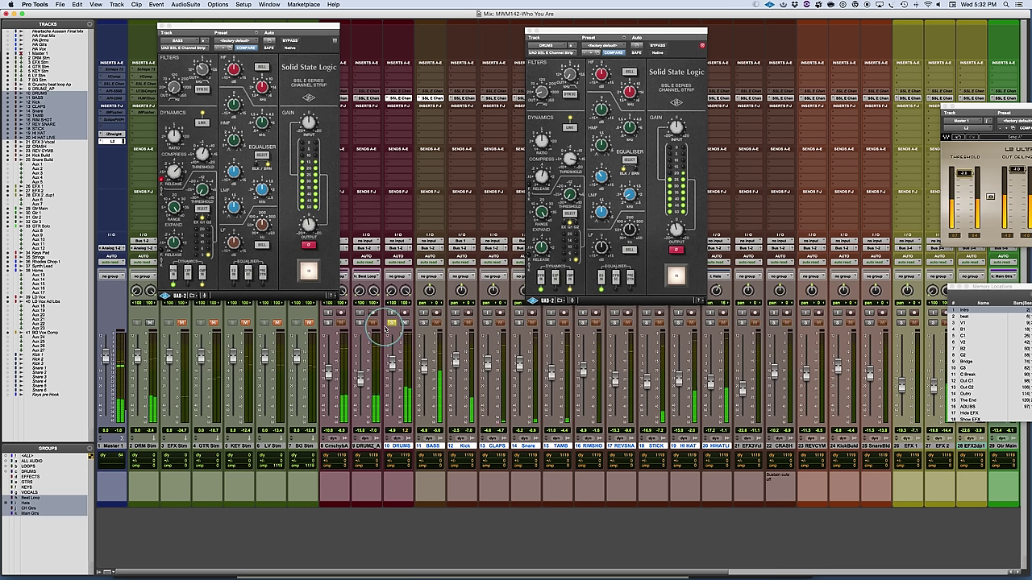
pyautogui.click(455, 322)
pyautogui.click(422, 322)
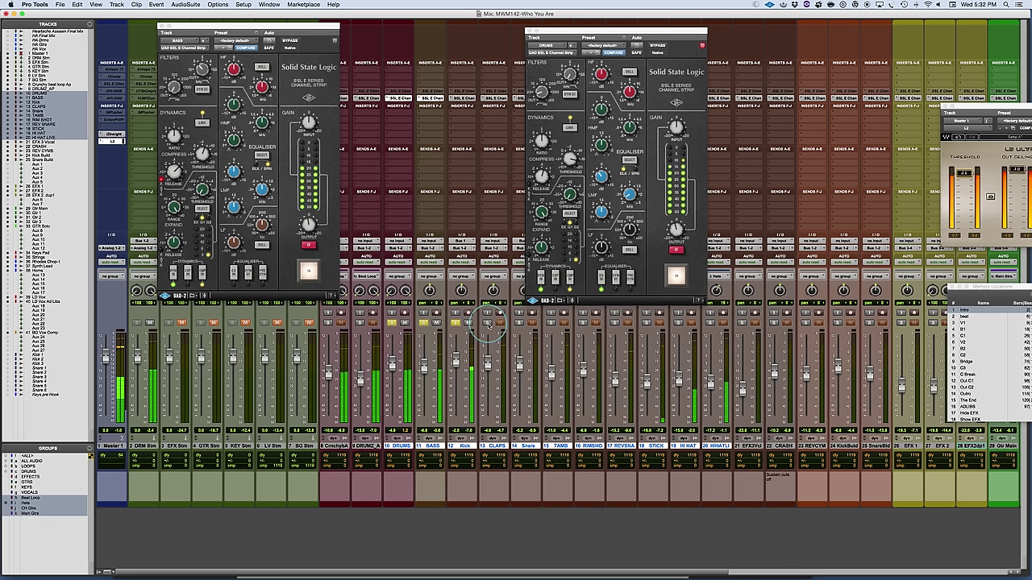
pyautogui.click(520, 324)
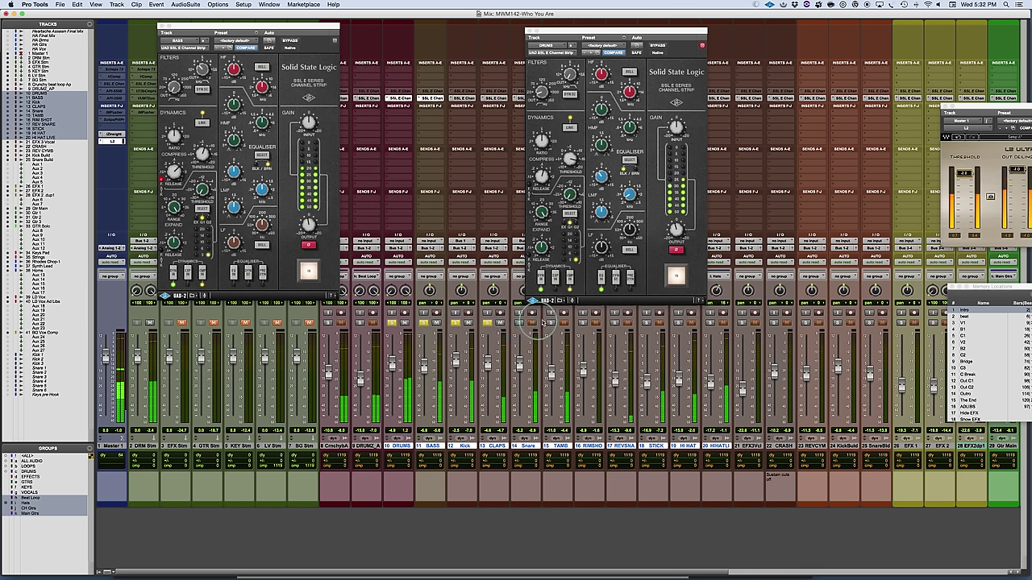
pyautogui.click(548, 322)
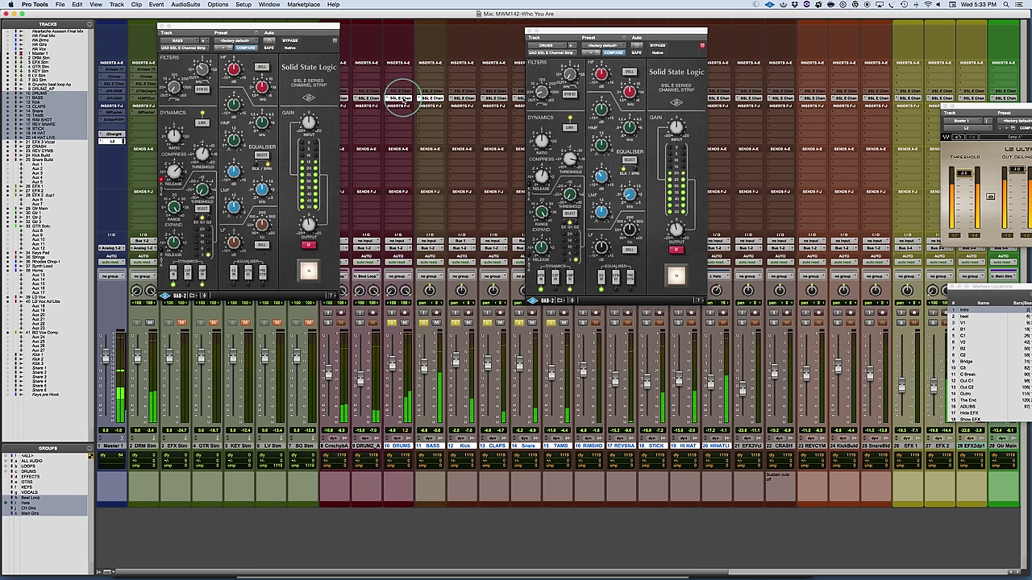
# - Toggle bypass on the selected tracks' SSL E Channel inserts to compare the compression, check the BASS output control, and stop playback
pyautogui.keyDown('super'); pyautogui.click(399, 98); pyautogui.keyUp('super')
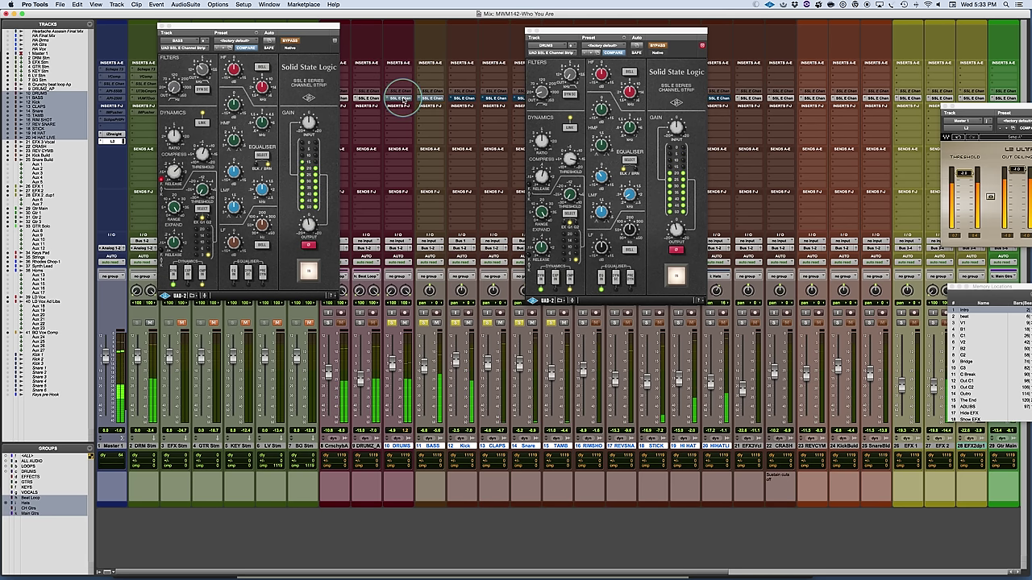
pyautogui.keyDown('super'); pyautogui.click(400, 98); pyautogui.keyUp('super')
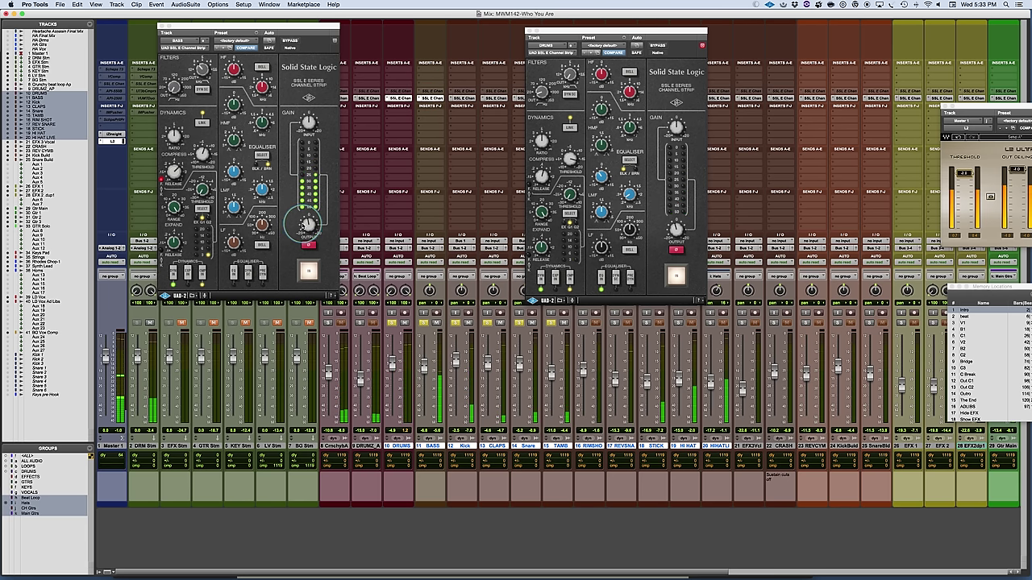
pyautogui.click(304, 224)
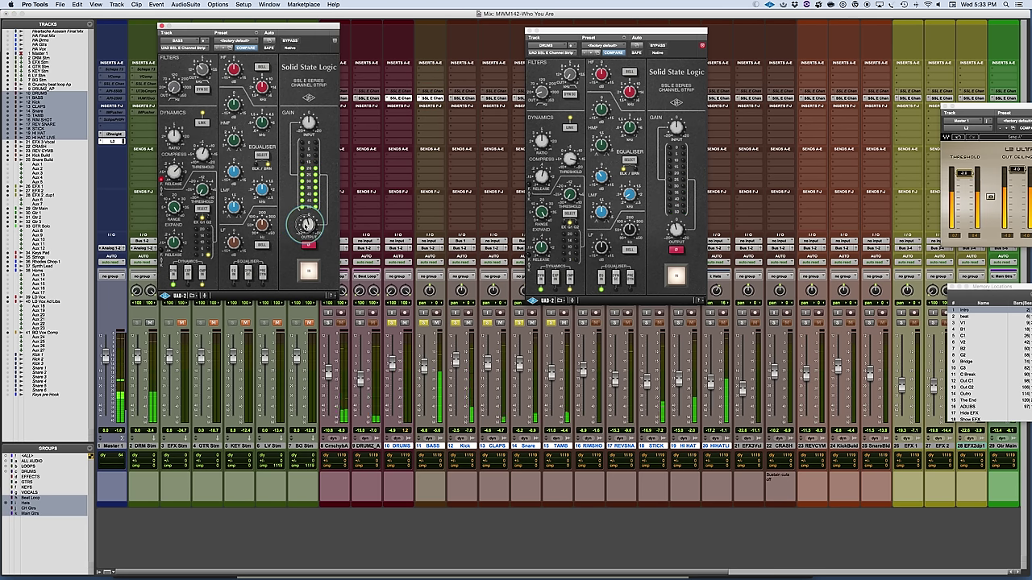
pyautogui.press('space')
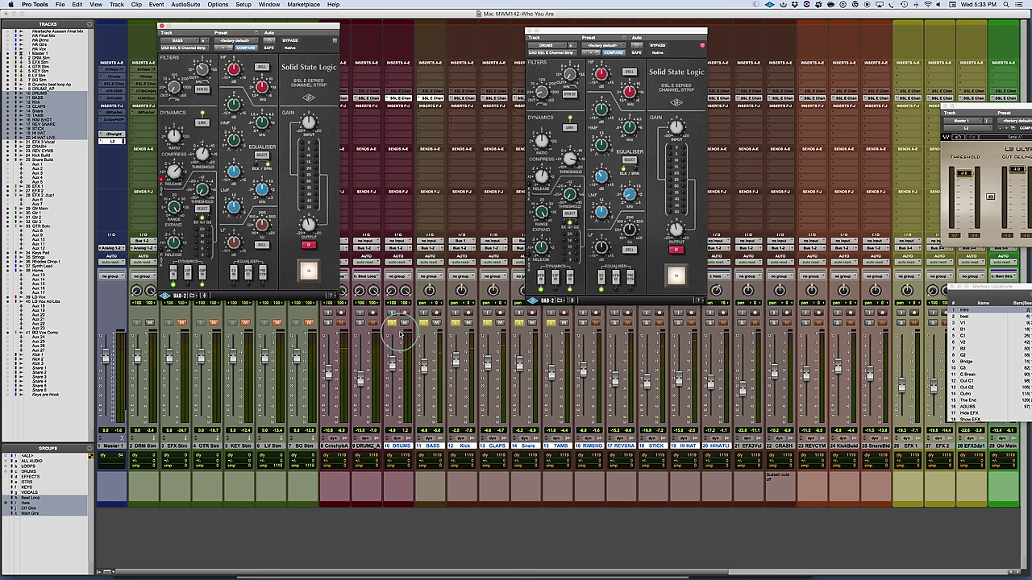
# - Solo the Crunchy beat loop and DRUMZ_AP tracks, move the BASS strip aside and close the DRUMS strip
pyautogui.click(360, 323)
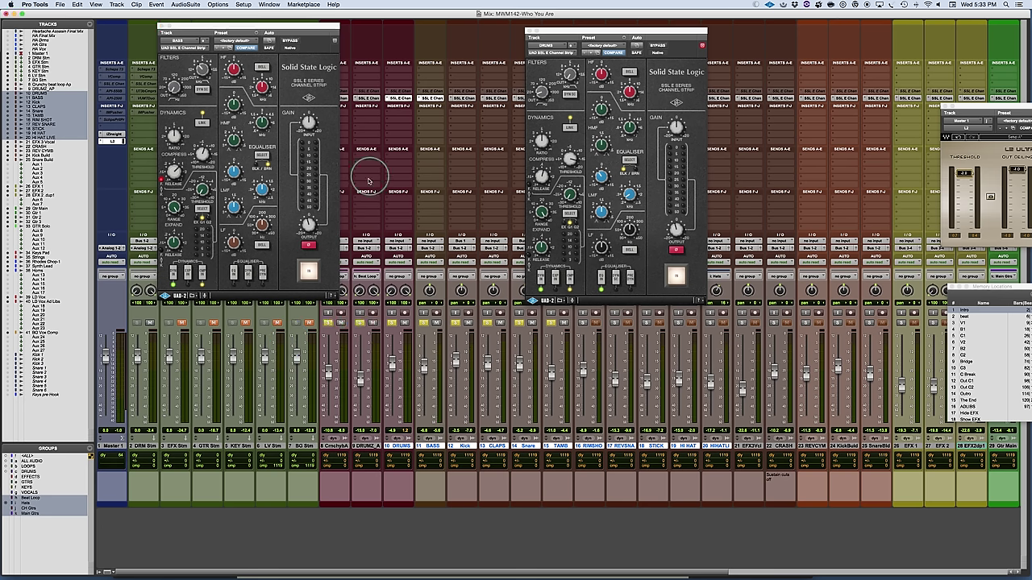
pyautogui.moveTo(309, 25); pyautogui.dragTo(749, 65)
pyautogui.click(528, 30)
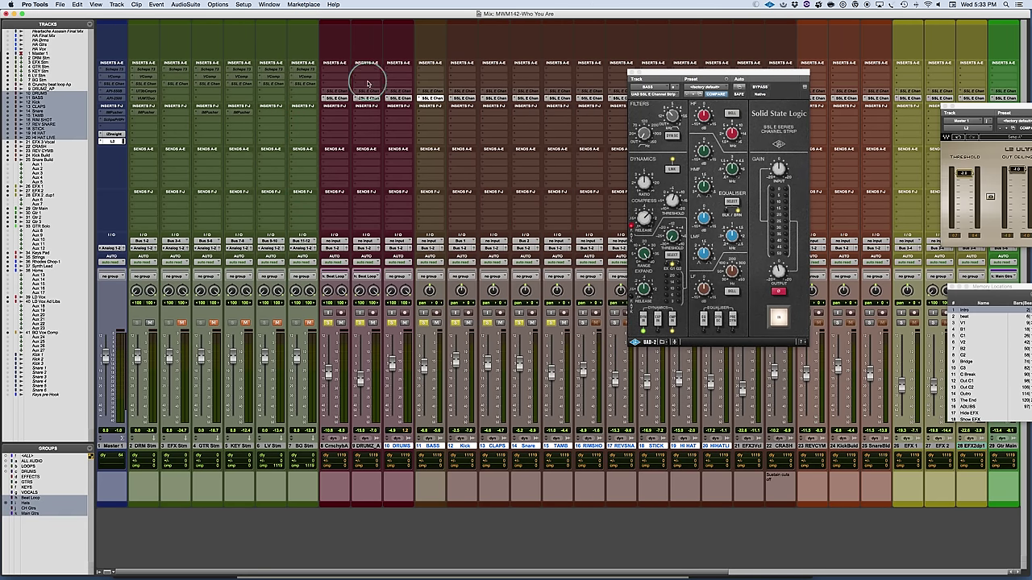
# - Open the Crunchy beat loop's SSL strip beside the BASS strip and adjust its compressor ratio and threshold during playback
pyautogui.click(335, 99)
pyautogui.press('space')
pyautogui.moveTo(541, 156); pyautogui.dragTo(544, 150)
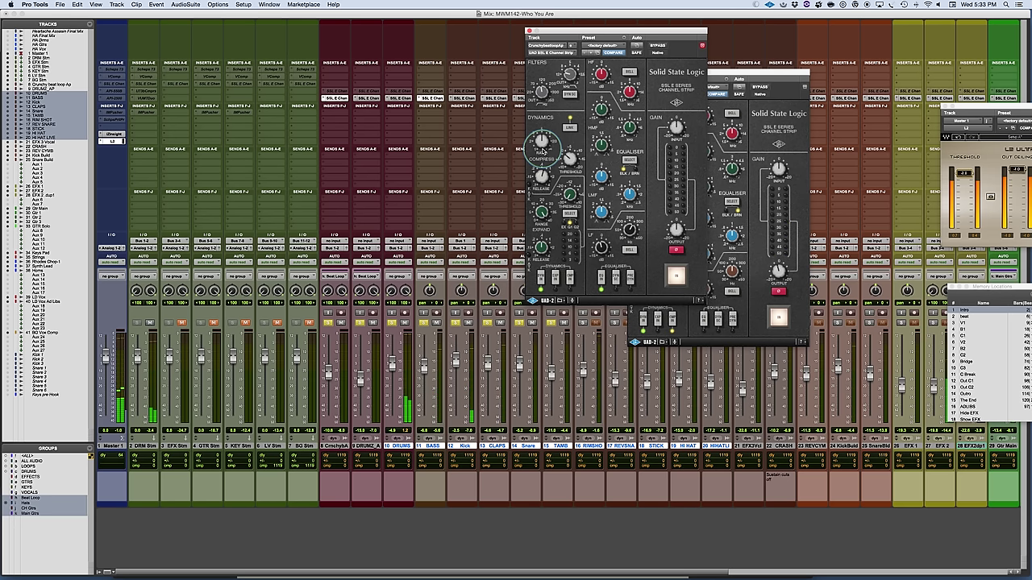
pyautogui.moveTo(589, 32); pyautogui.dragTo(188, 61)
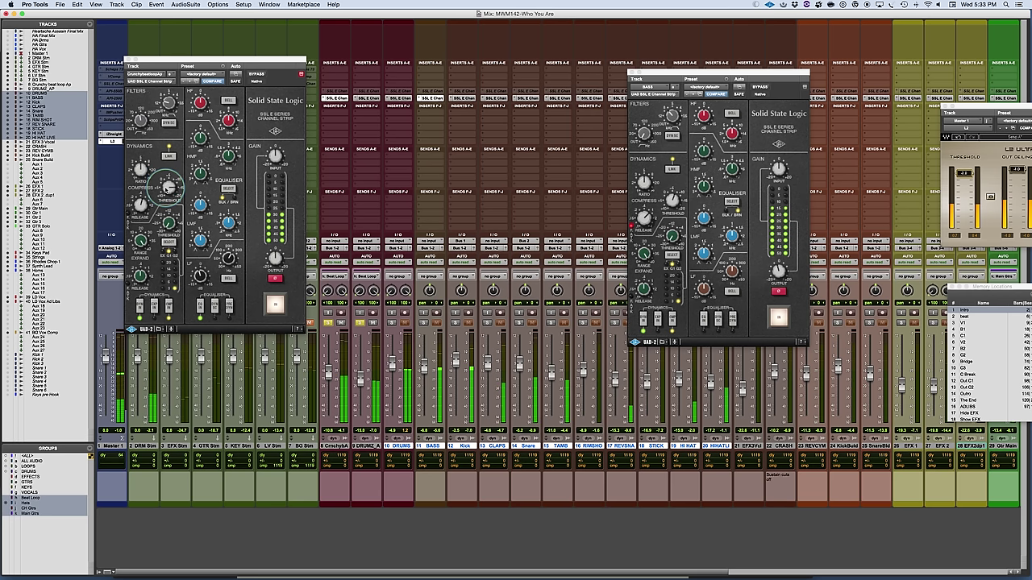
pyautogui.click(166, 187)
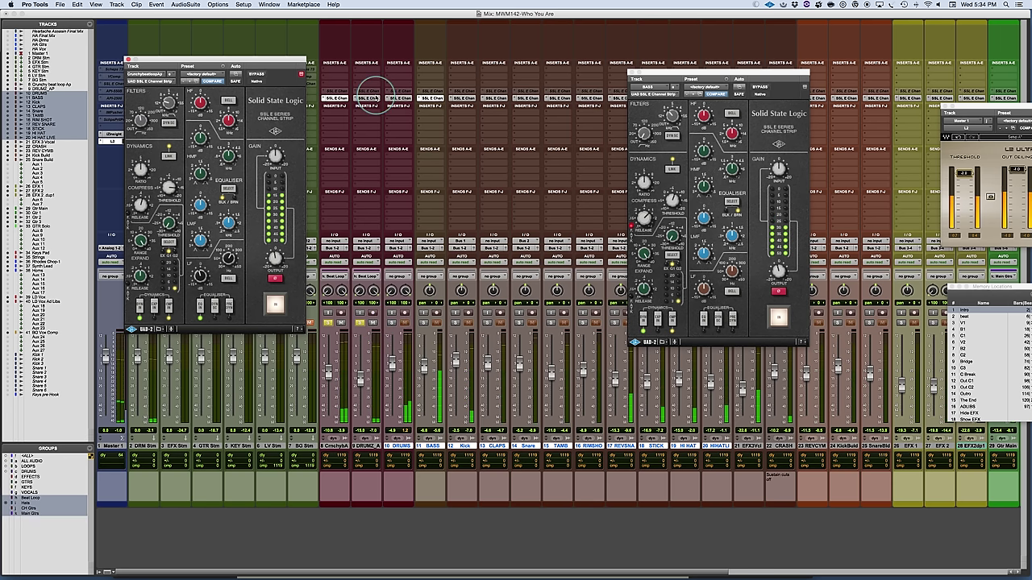
# - Open the DRUMZ_AP strip and adjust its compressor threshold and release while playing from the C1 marker
pyautogui.click(373, 97)
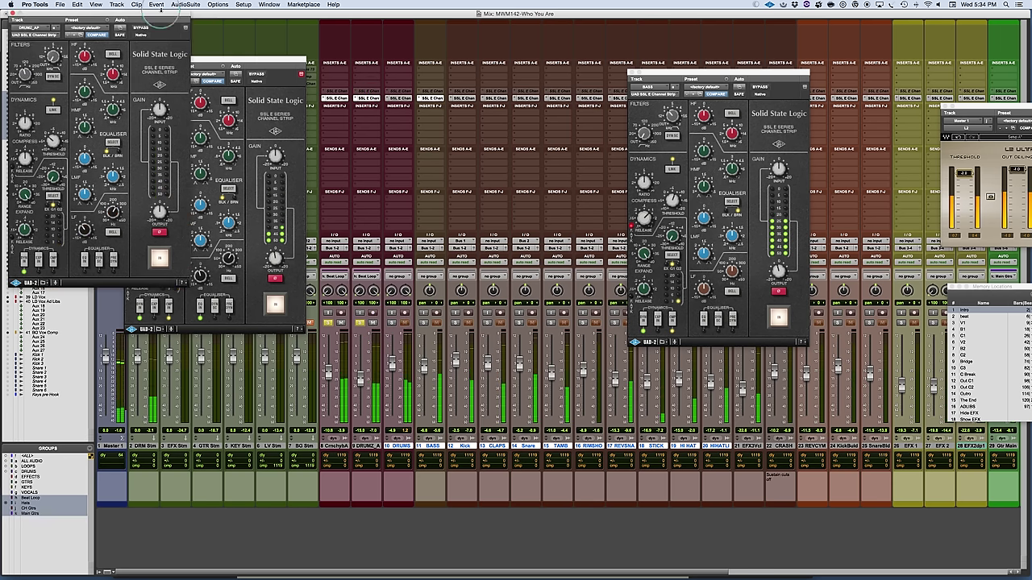
pyautogui.moveTo(162, 16); pyautogui.dragTo(463, 73)
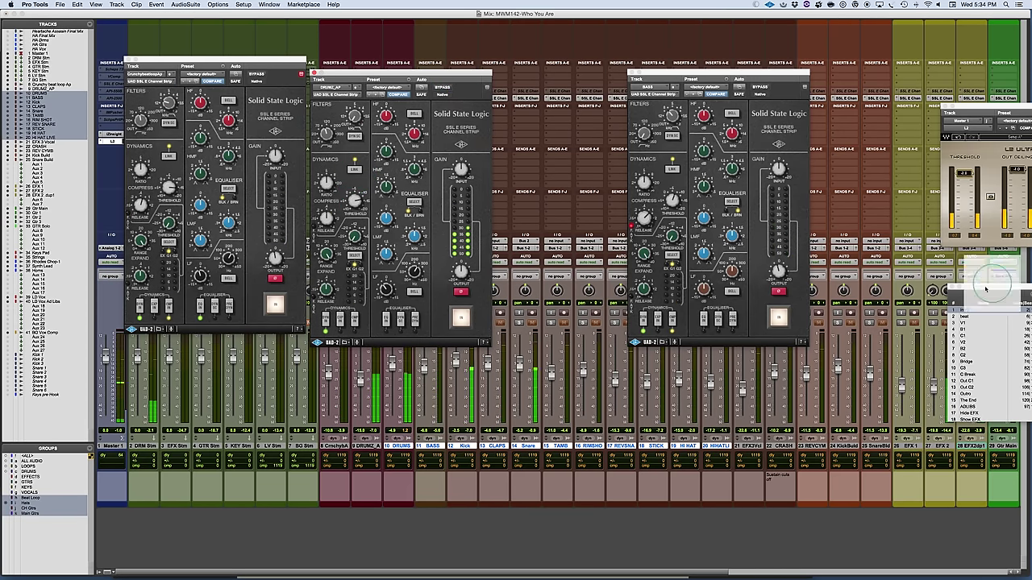
pyautogui.click(961, 334)
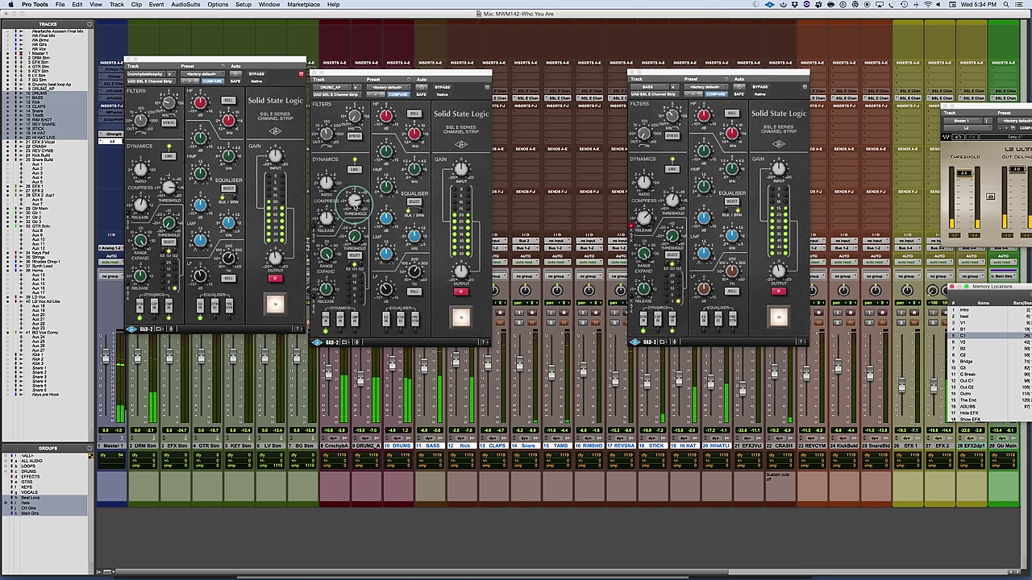
pyautogui.click(355, 203)
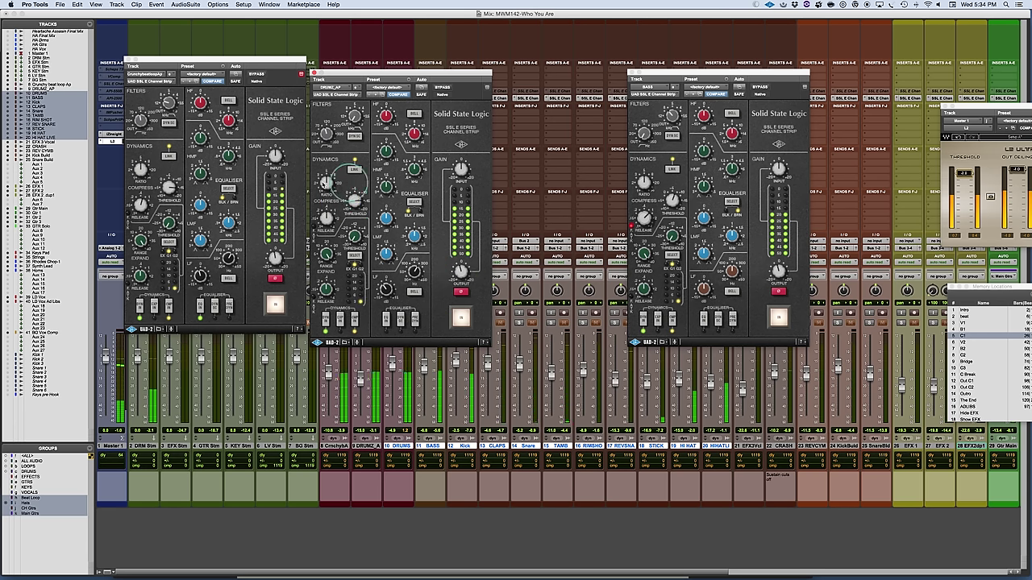
pyautogui.moveTo(325, 218); pyautogui.dragTo(326, 216)
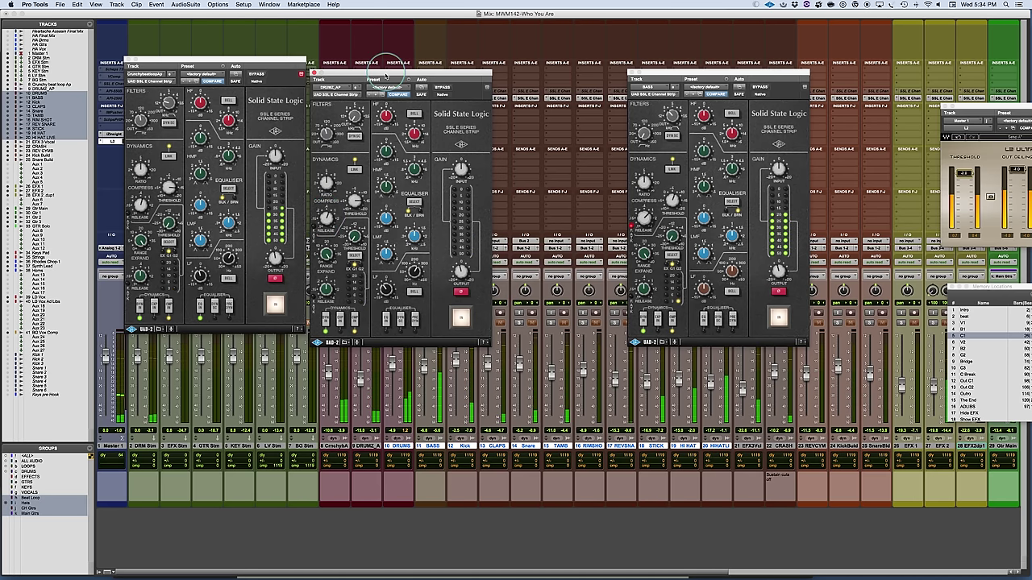
# - Add the Crunchy beat loop and DRUMZ_AP to the track selection and toggle the selected SSL inserts' bypass to compare
pyautogui.moveTo(386, 73); pyautogui.dragTo(510, 44)
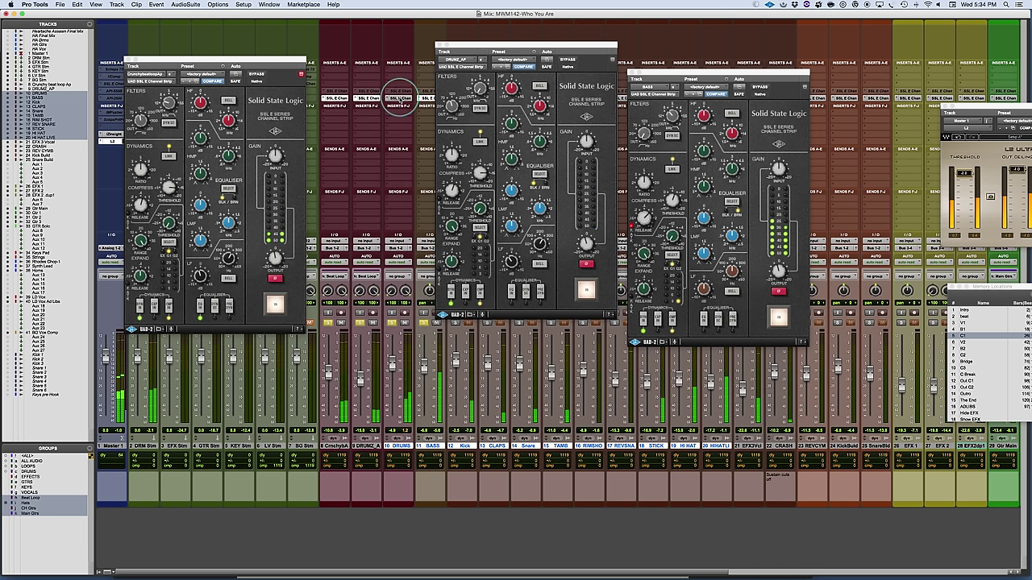
pyautogui.keyDown('super'); pyautogui.click(400, 98); pyautogui.keyUp('super')
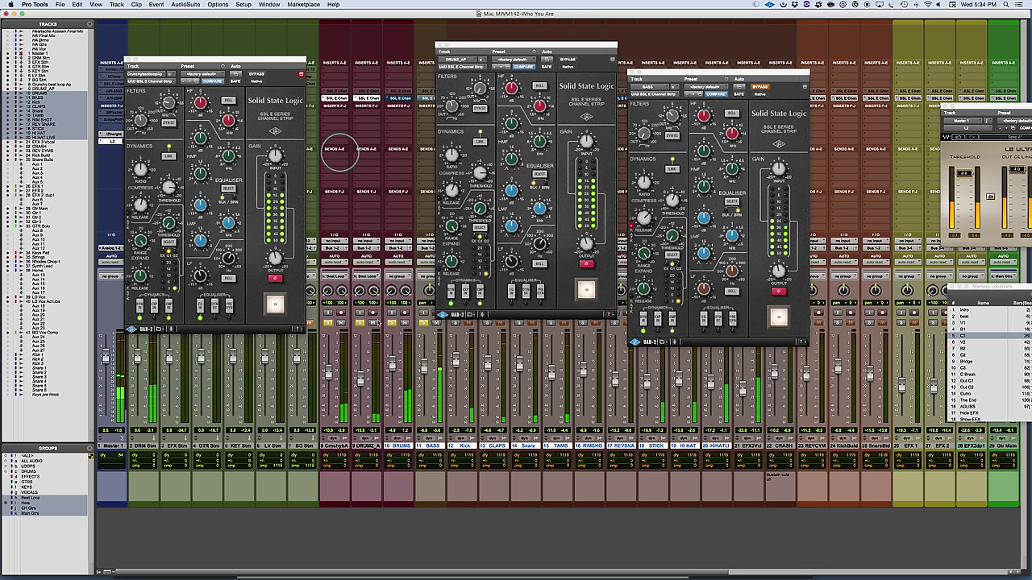
pyautogui.keyDown('shift'); pyautogui.click(336, 445); pyautogui.keyUp('shift')
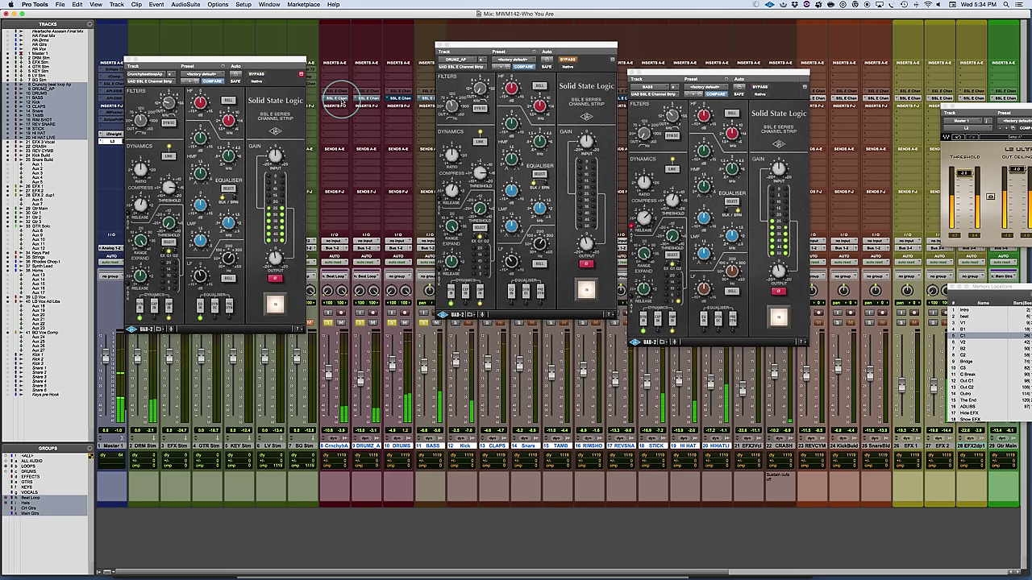
pyautogui.keyDown('alt'); pyautogui.keyDown('shift'); pyautogui.keyDown('super'); pyautogui.click(341, 99); pyautogui.keyUp('super'); pyautogui.keyUp('shift'); pyautogui.keyUp('alt')
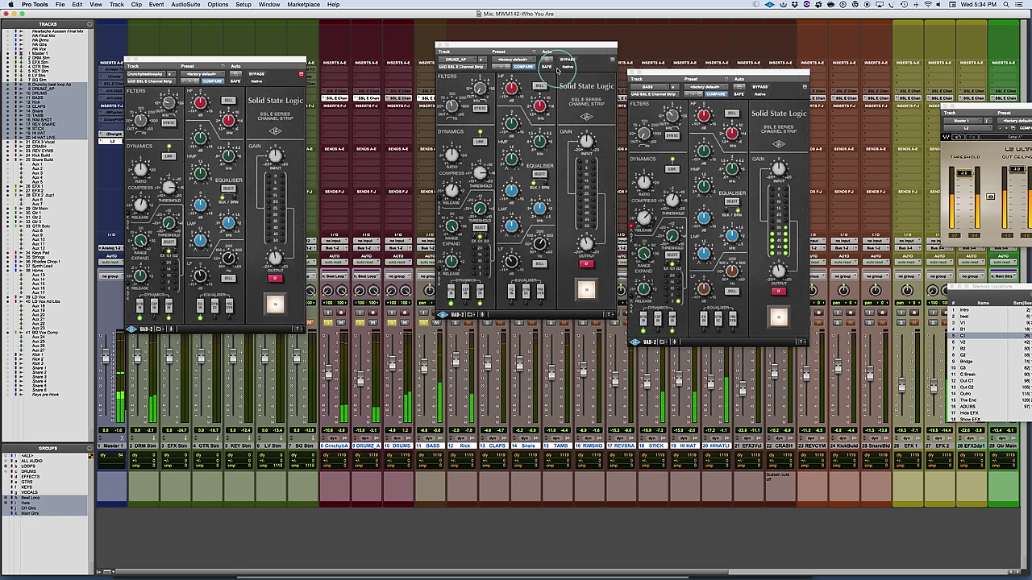
pyautogui.moveTo(508, 44); pyautogui.dragTo(257, 76)
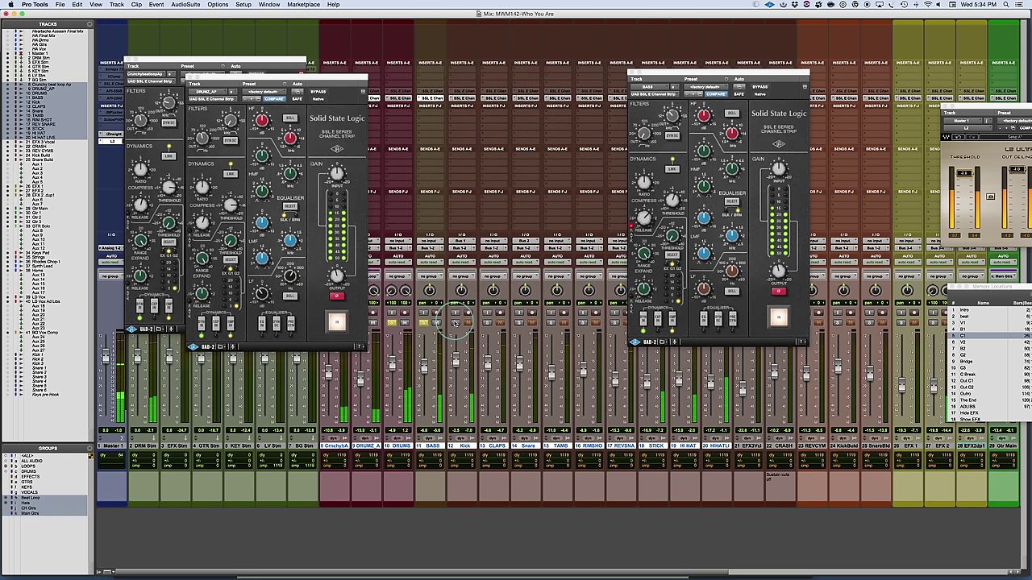
# - Solo the individual drum tracks from Kick through HI HAT LIVE and move the BASS strip clear of them
pyautogui.moveTo(455, 322); pyautogui.dragTo(600, 324)
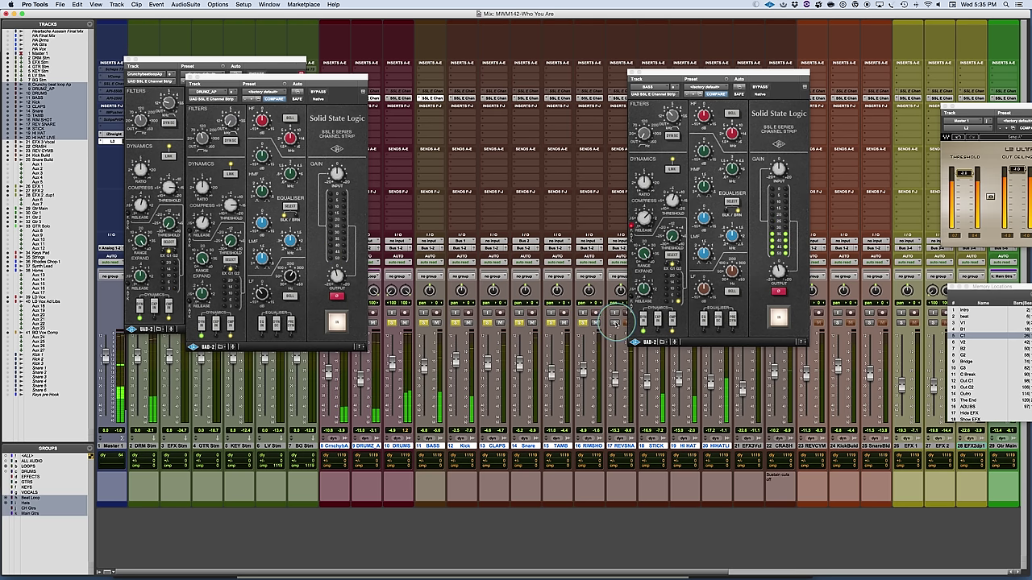
pyautogui.moveTo(684, 74); pyautogui.dragTo(842, 62)
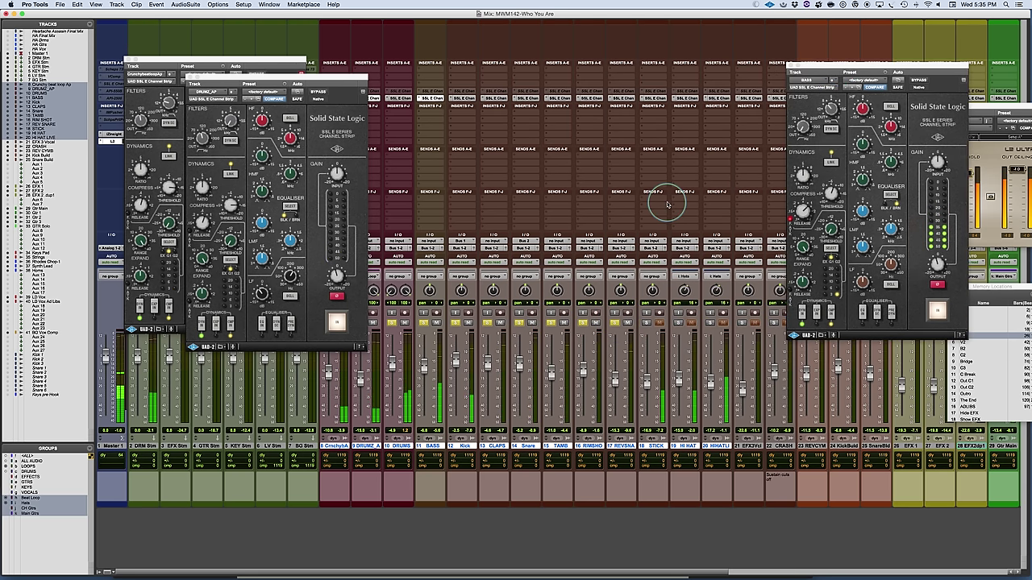
pyautogui.click(657, 321)
pyautogui.moveTo(649, 322); pyautogui.dragTo(710, 326)
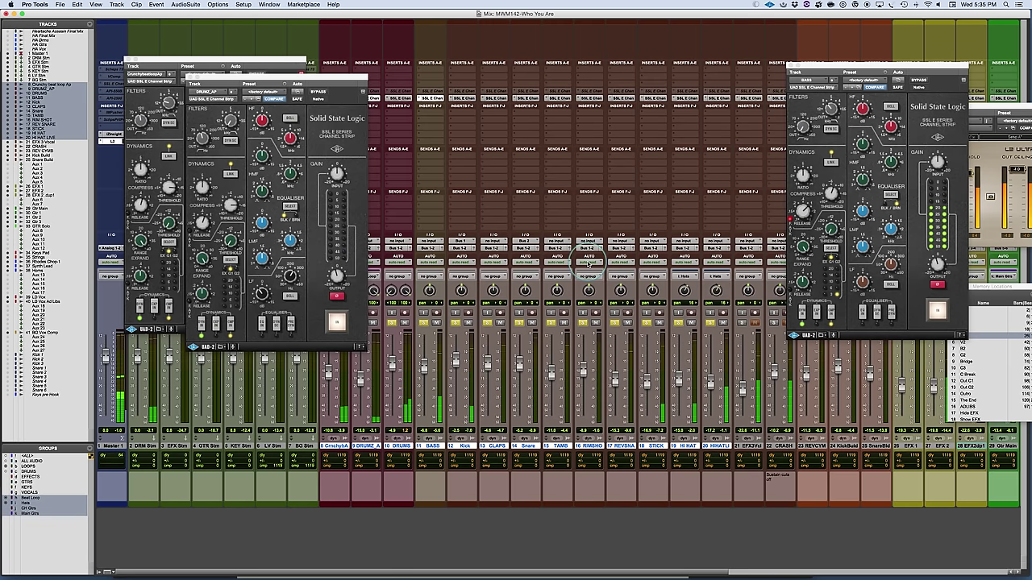
# - Open the TAMB strip, close the DRUMZ_AP strip, and check TAMB's compressor threshold during playback
pyautogui.click(556, 98)
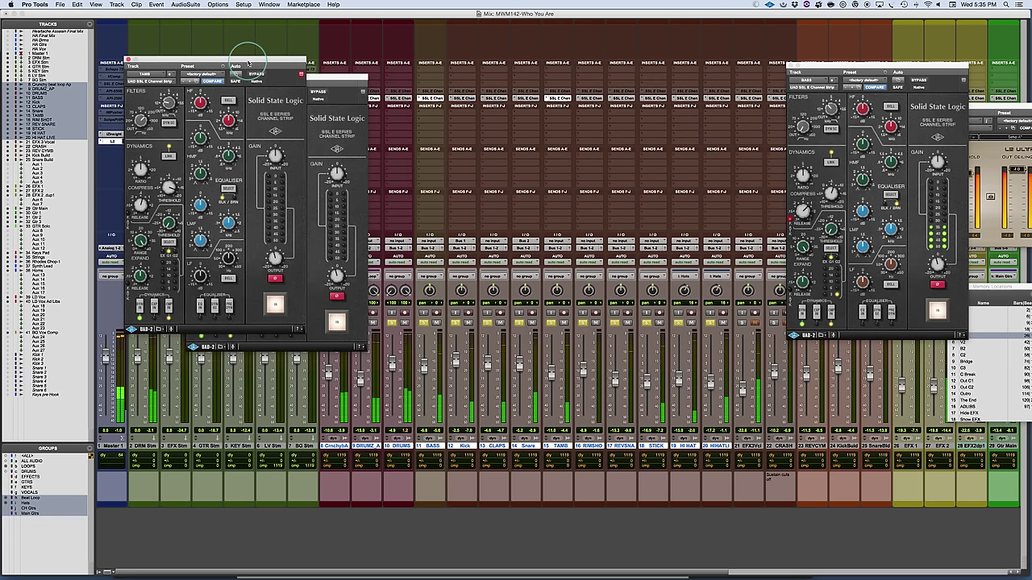
pyautogui.moveTo(242, 63); pyautogui.dragTo(274, 51)
pyautogui.click(191, 79)
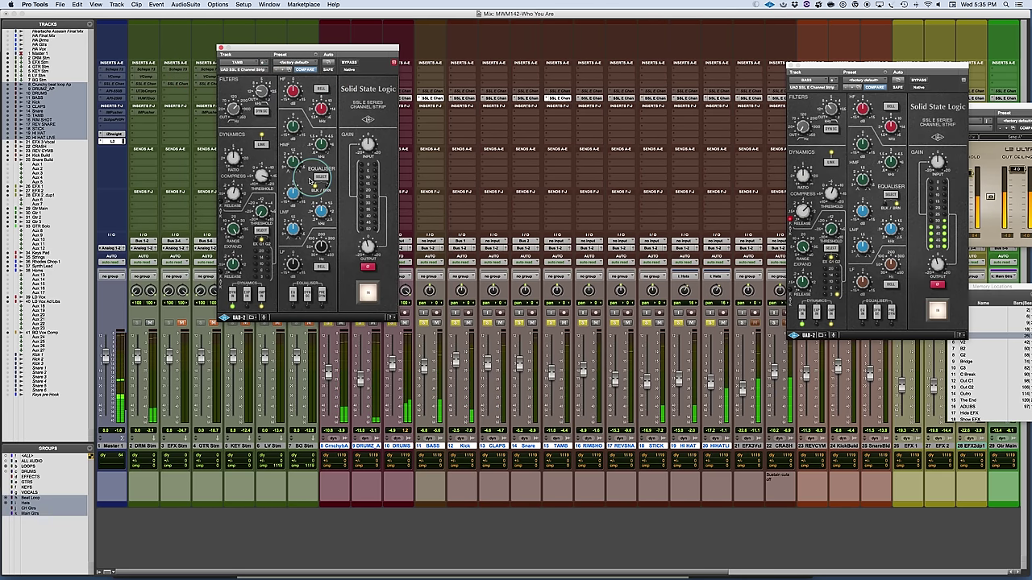
pyautogui.click(256, 186)
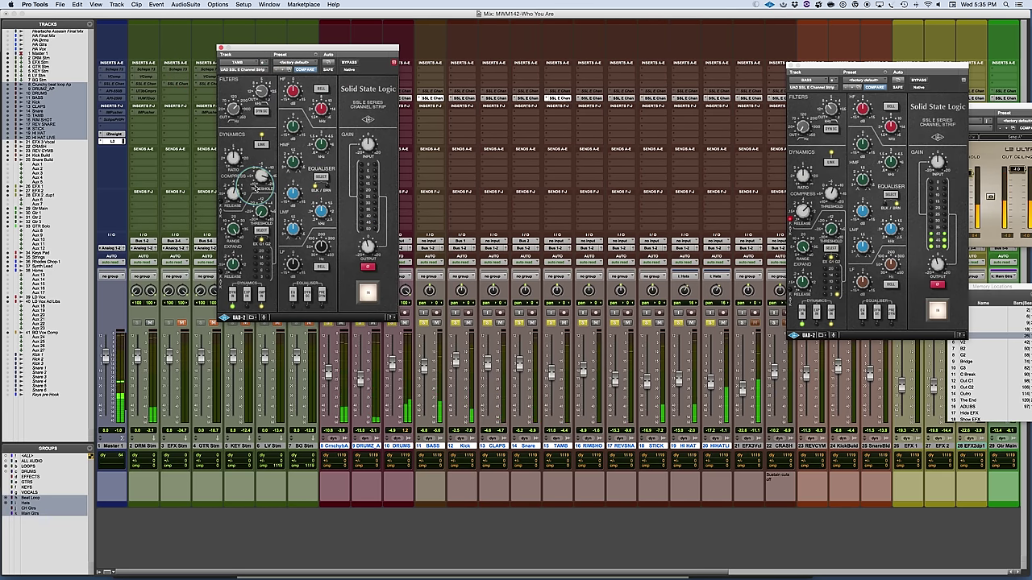
# - Step through the RIM SHOT and REV SNARE strips, isolate REV SNARE in solo, and lower its compressor threshold
pyautogui.click(591, 99)
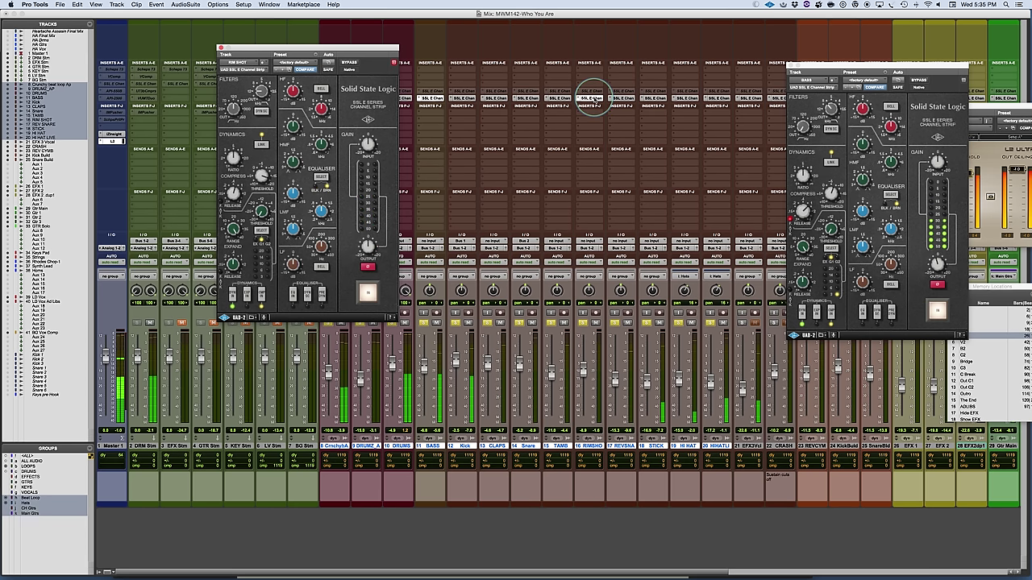
pyautogui.click(621, 99)
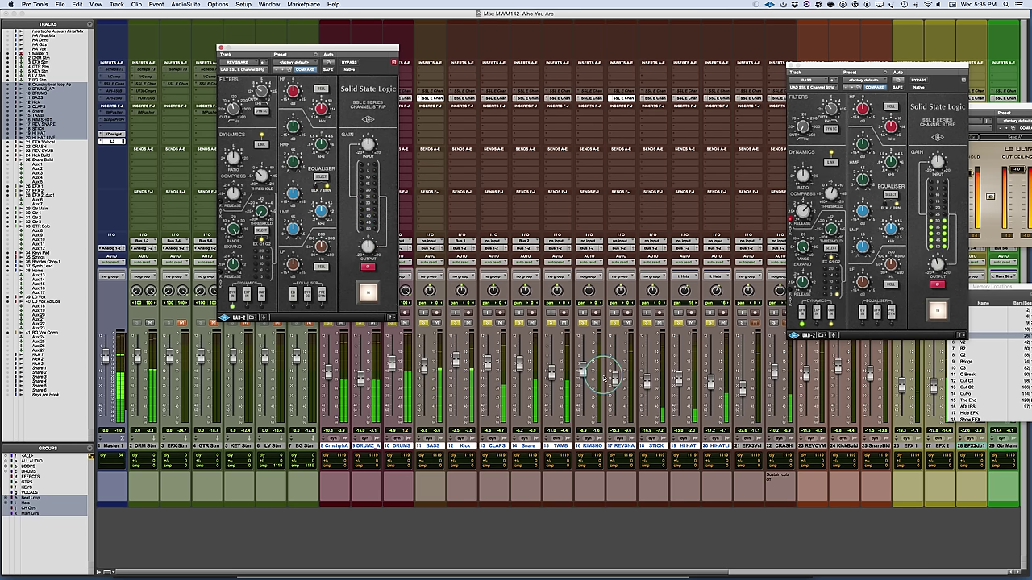
pyautogui.keyDown('alt'); pyautogui.click(616, 323); pyautogui.keyUp('alt')
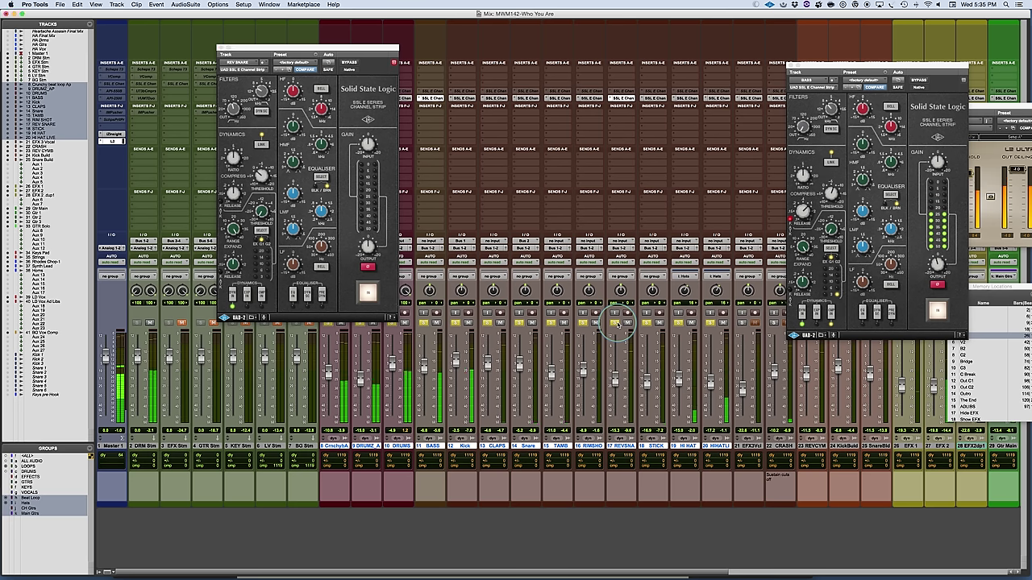
pyautogui.click(617, 323)
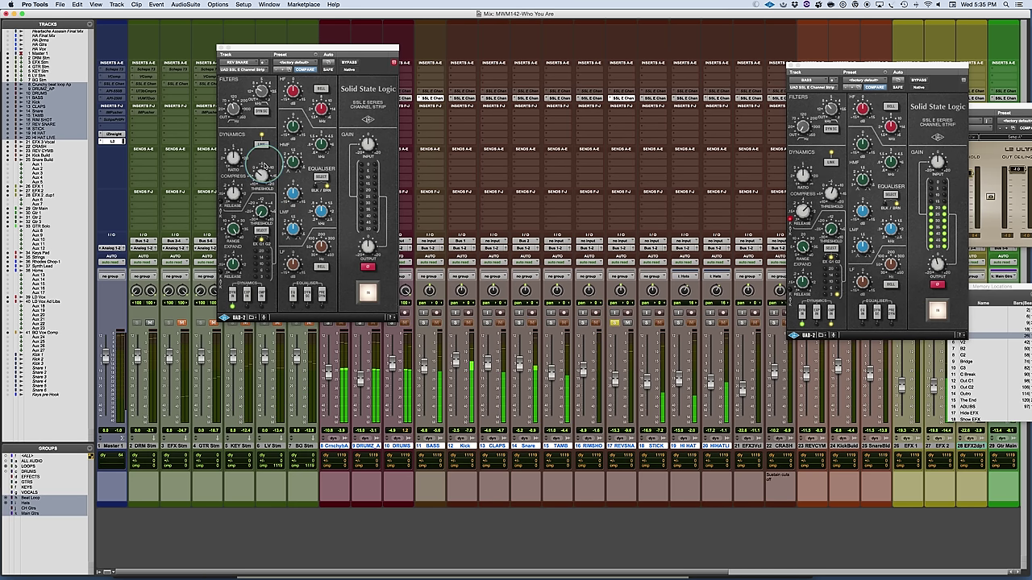
pyautogui.moveTo(259, 174); pyautogui.dragTo(262, 138)
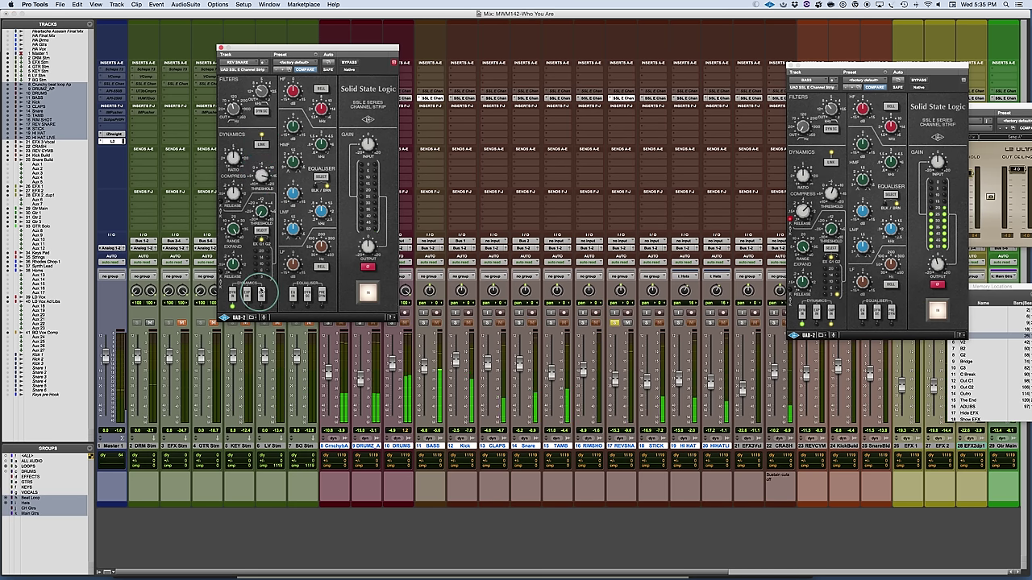
pyautogui.click(261, 293)
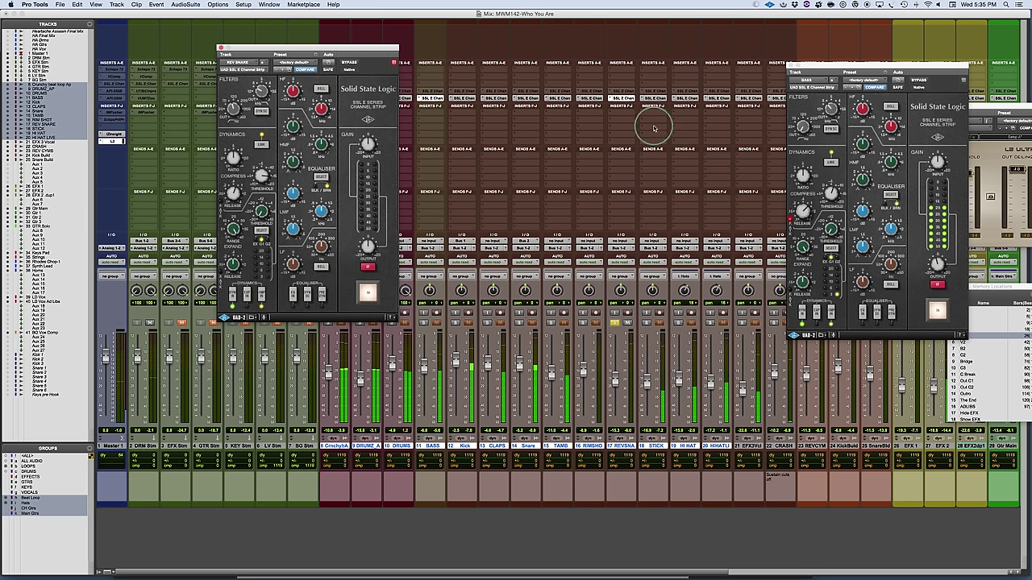
# - Show the RIM SHOT strip and solo RIM SHOT alongside REV SNARE
pyautogui.click(587, 99)
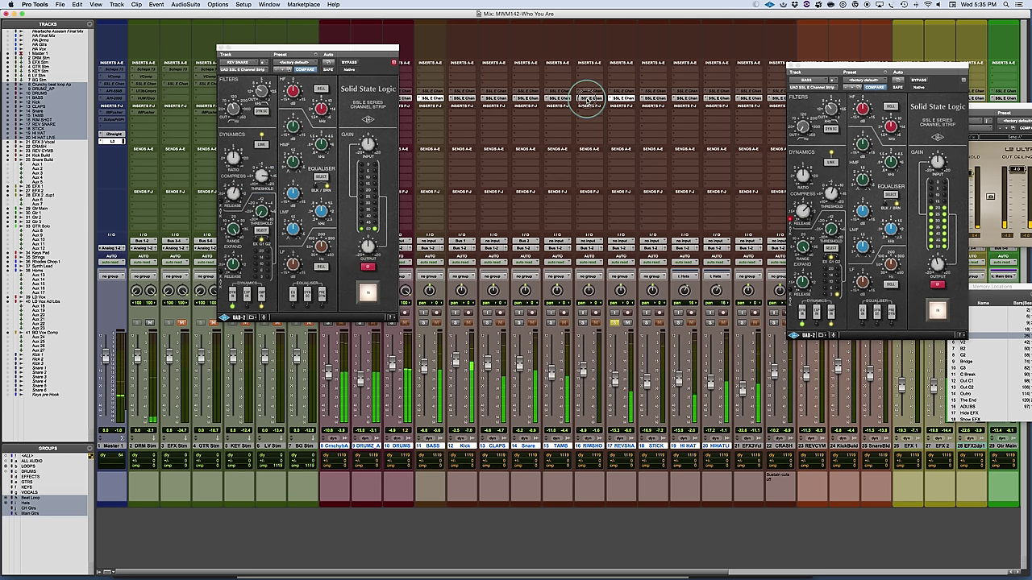
pyautogui.click(583, 322)
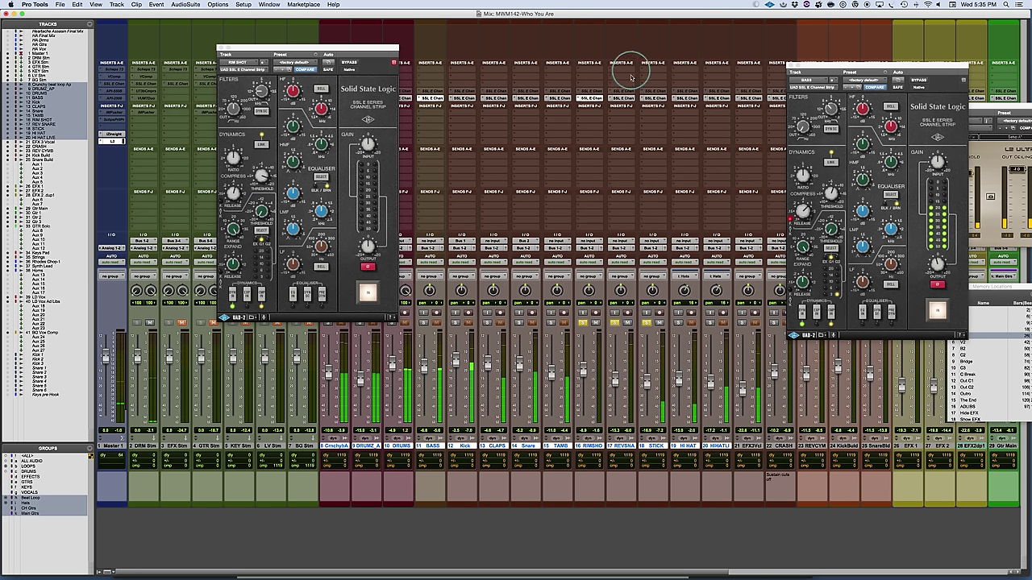
# - Open the STICK strip with STICK soloed alone and adjust its compressor release
pyautogui.click(651, 98)
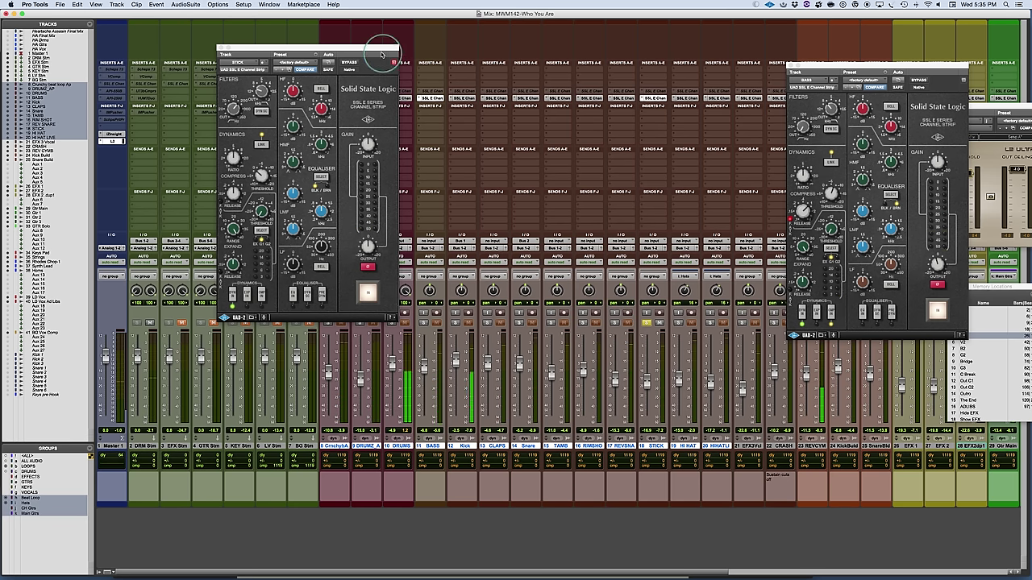
pyautogui.moveTo(382, 53); pyautogui.dragTo(456, 56)
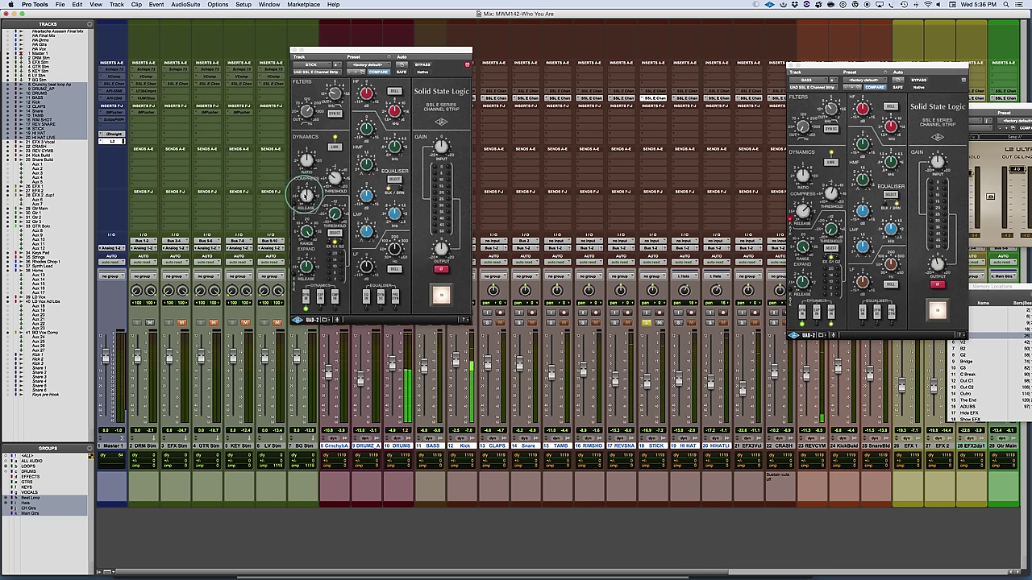
pyautogui.moveTo(302, 196); pyautogui.dragTo(302, 192)
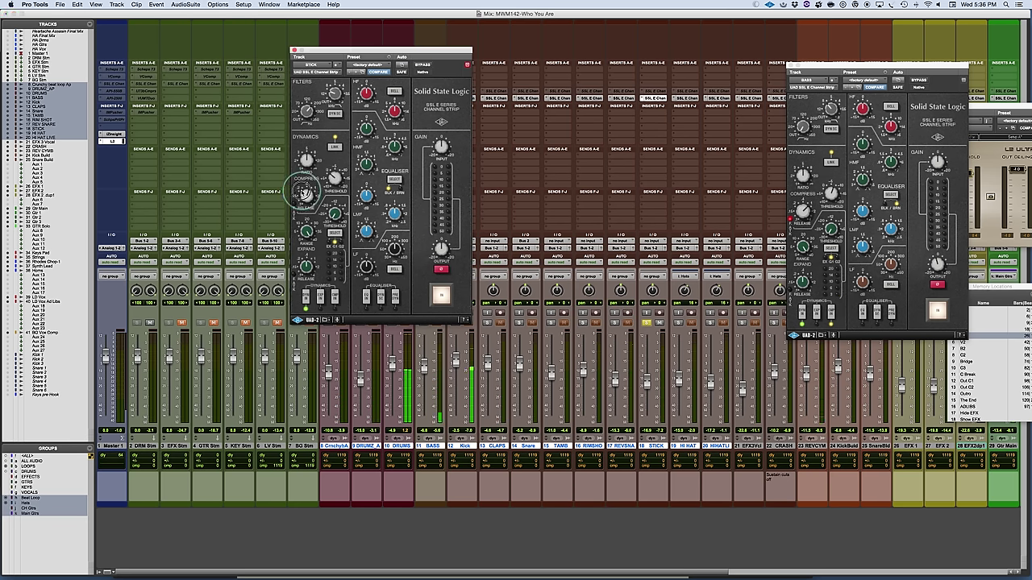
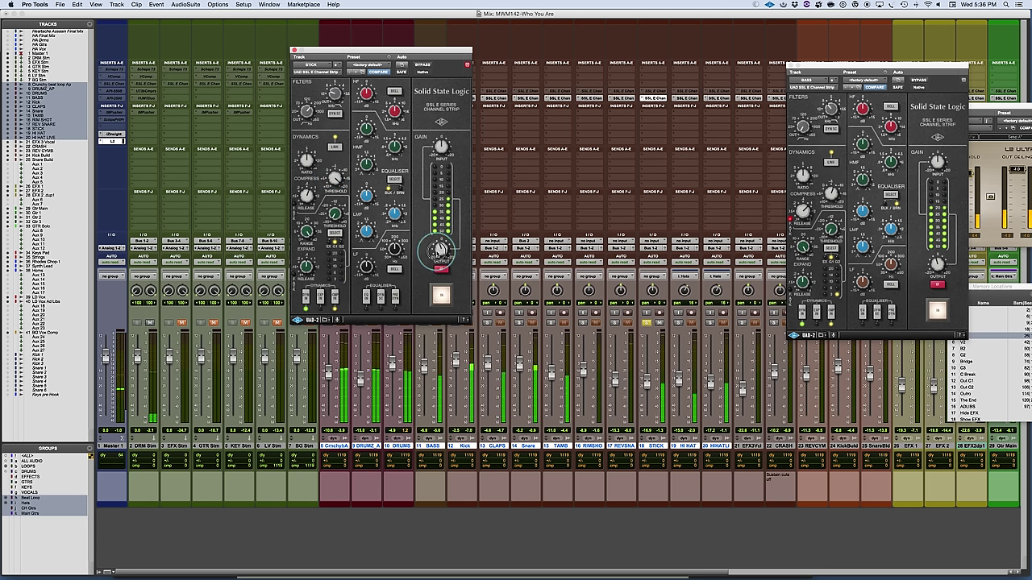
# - Show the REV SNARE strip, clear STICK's solo, and compare the selected tracks' SSL strips bypassed and active
pyautogui.click(626, 103)
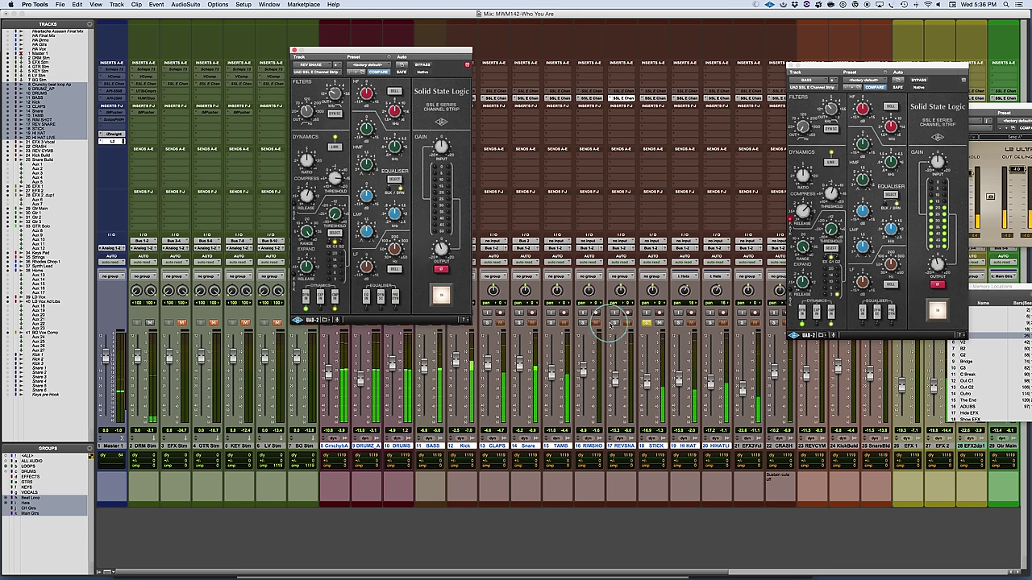
pyautogui.click(646, 322)
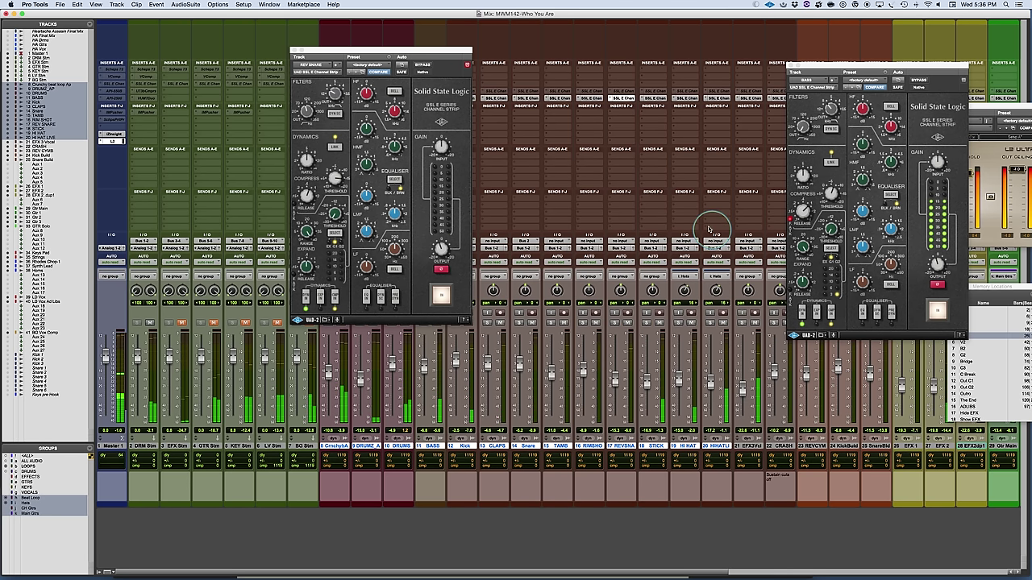
pyautogui.keyDown('alt'); pyautogui.keyDown('super'); pyautogui.click(686, 97); pyautogui.keyUp('super'); pyautogui.keyUp('alt')
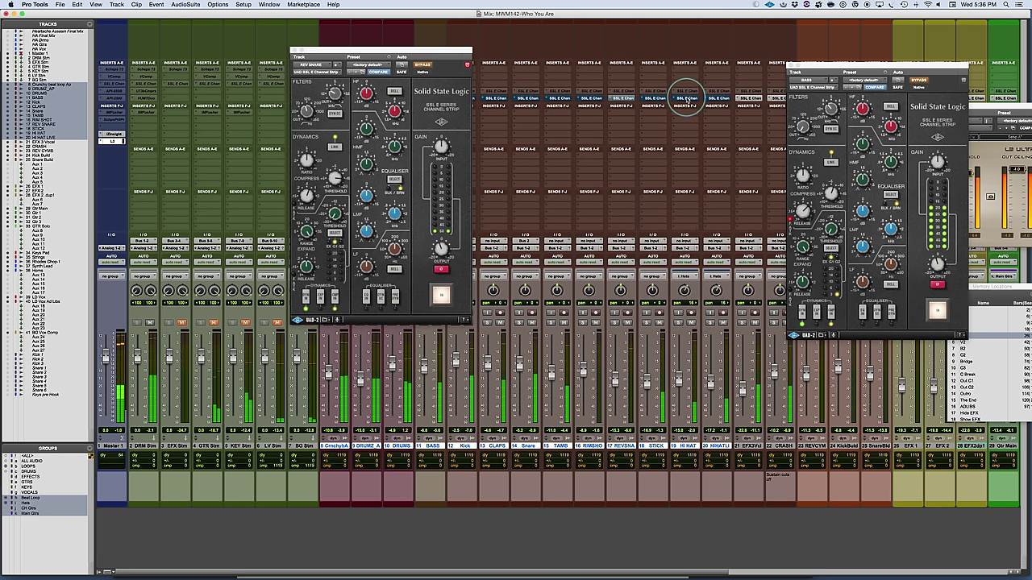
pyautogui.keyDown('alt'); pyautogui.keyDown('super'); pyautogui.click(716, 98); pyautogui.keyUp('super'); pyautogui.keyUp('alt')
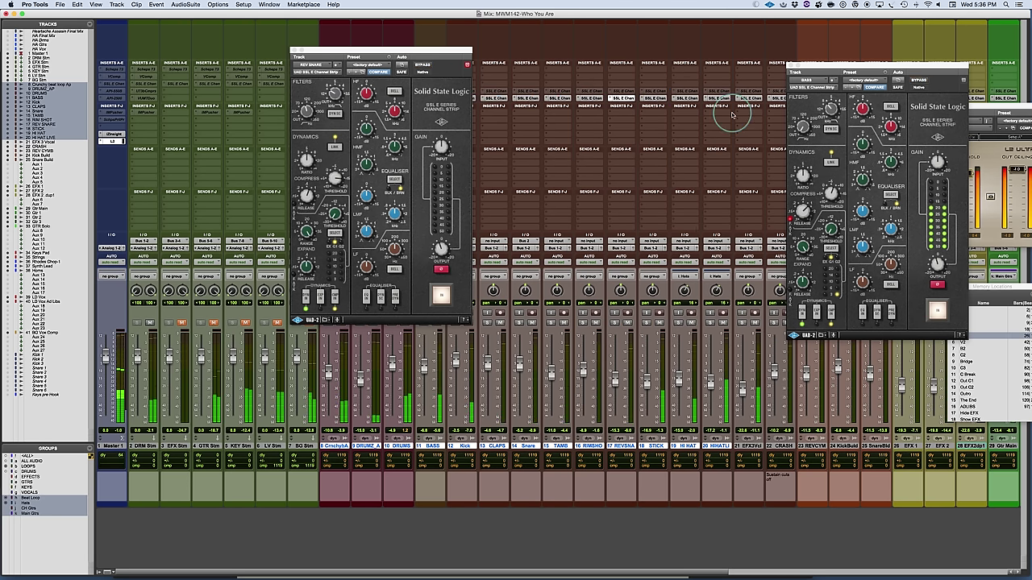
# - Open the EFX 3 Vocal and CRASH strips side by side and solo both tracks during playback
pyautogui.hscroll(3, 670, 229)
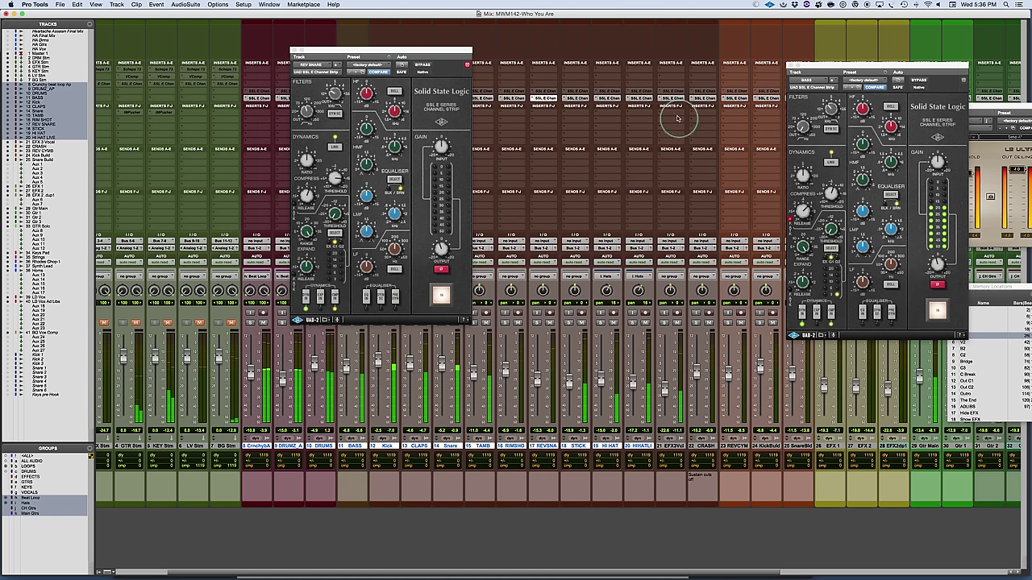
pyautogui.click(674, 98)
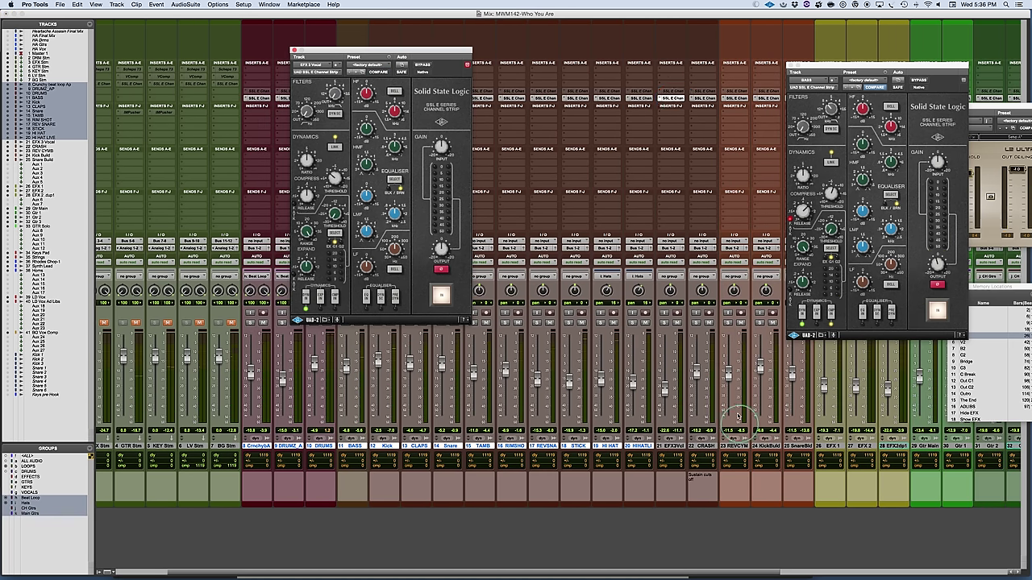
pyautogui.press('space')
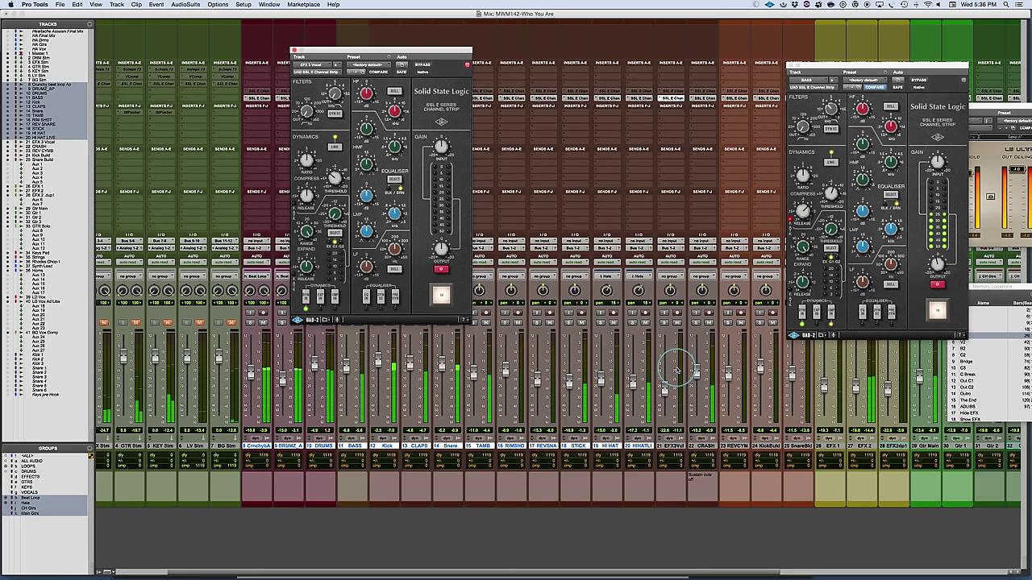
pyautogui.click(663, 323)
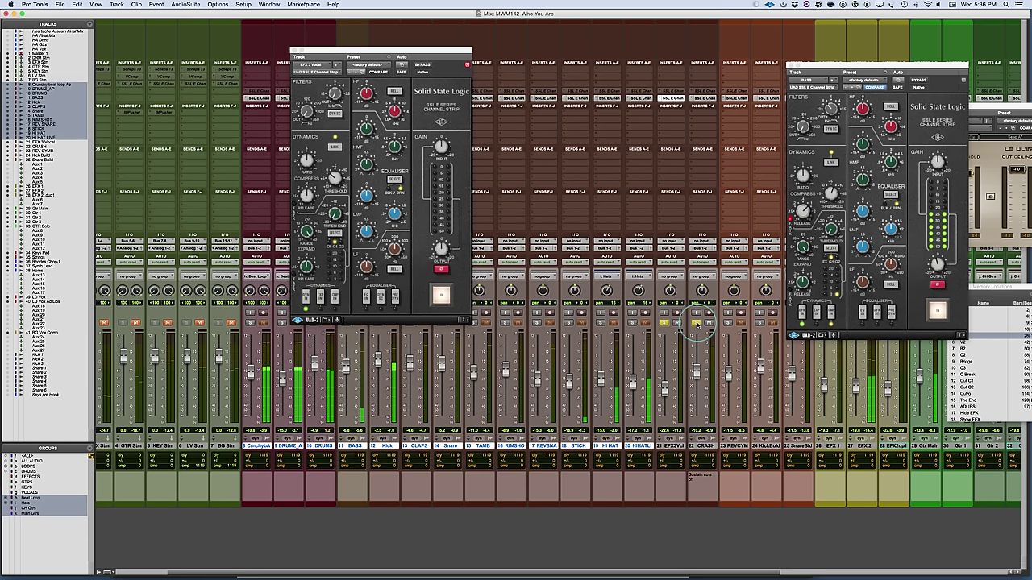
pyautogui.click(702, 98)
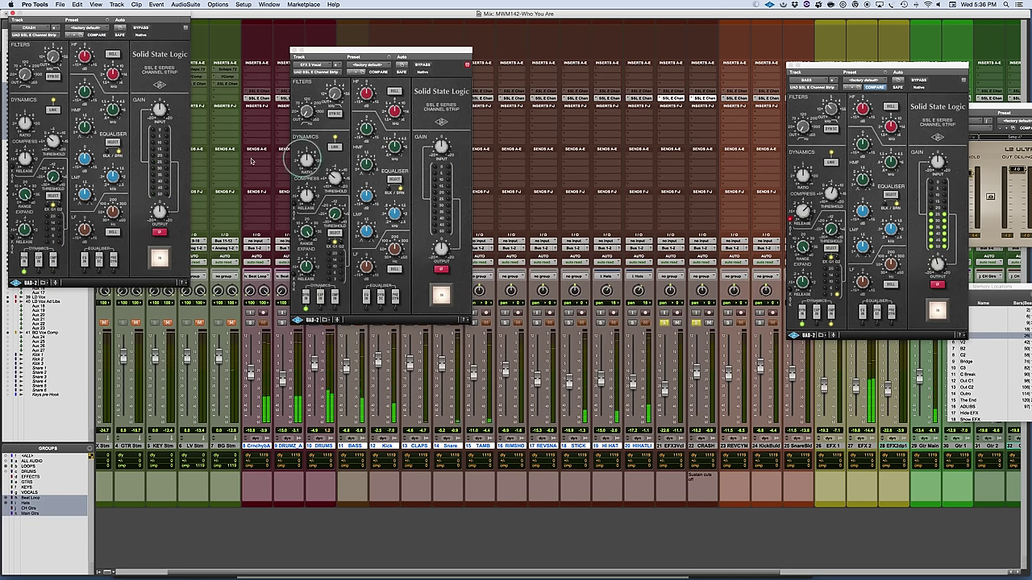
pyautogui.moveTo(144, 16); pyautogui.dragTo(627, 52)
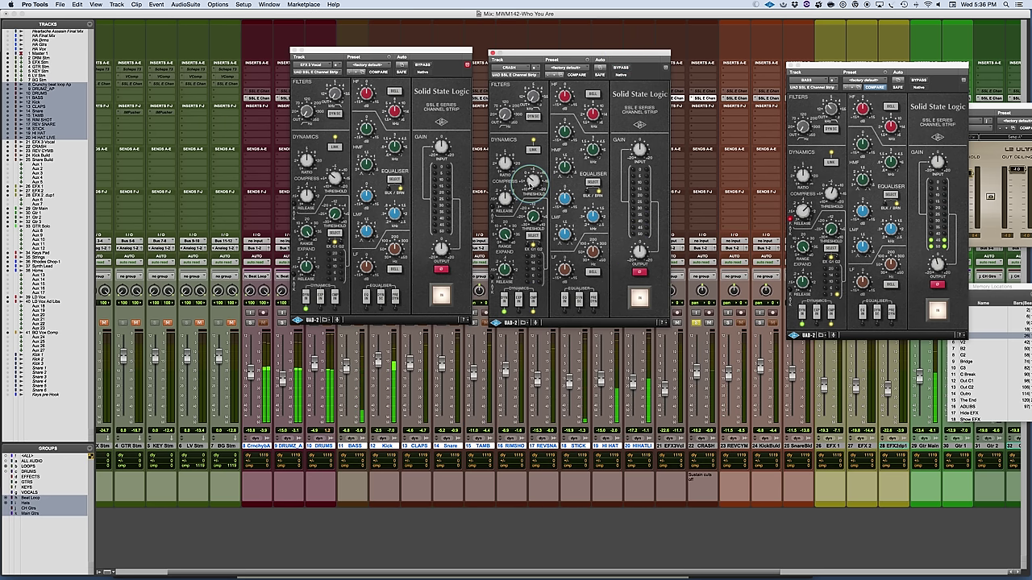
# - Lower the compressor thresholds on CRASH and EFX 3 Vocal, and toggle EFX 3 Vocal's third dynamics switch
pyautogui.moveTo(532, 183); pyautogui.dragTo(531, 151)
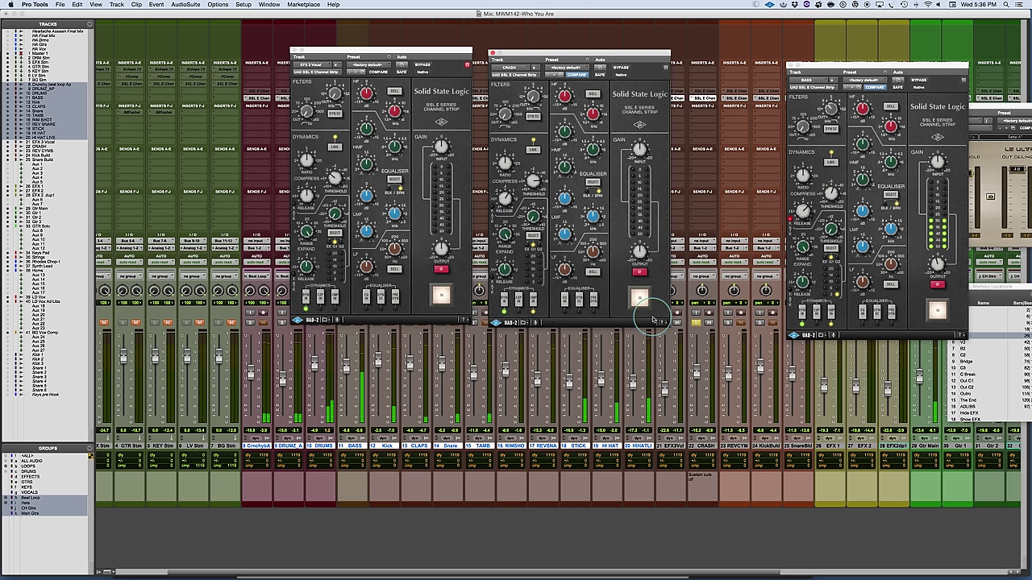
pyautogui.moveTo(639, 252); pyautogui.dragTo(639, 253)
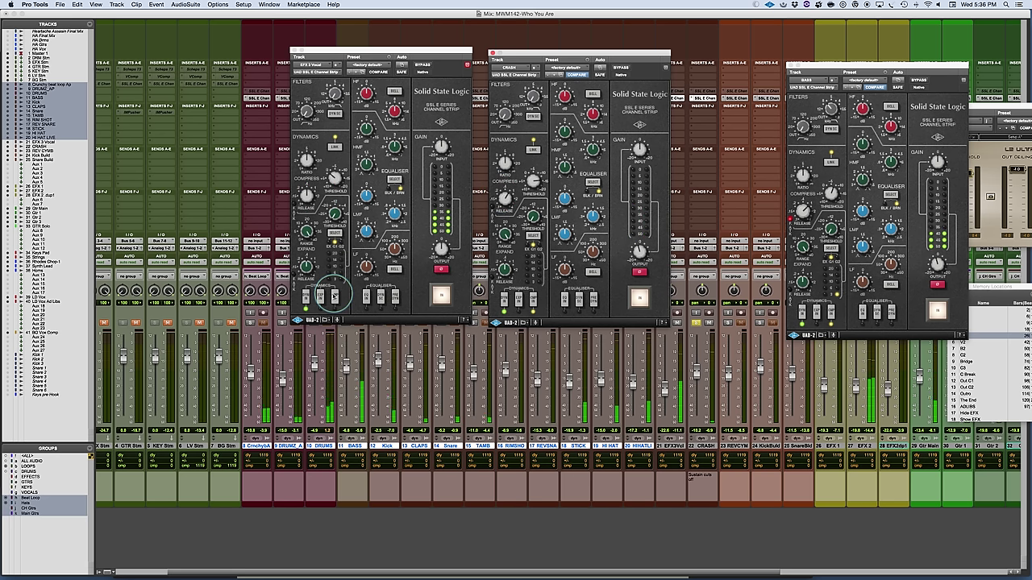
pyautogui.click(334, 295)
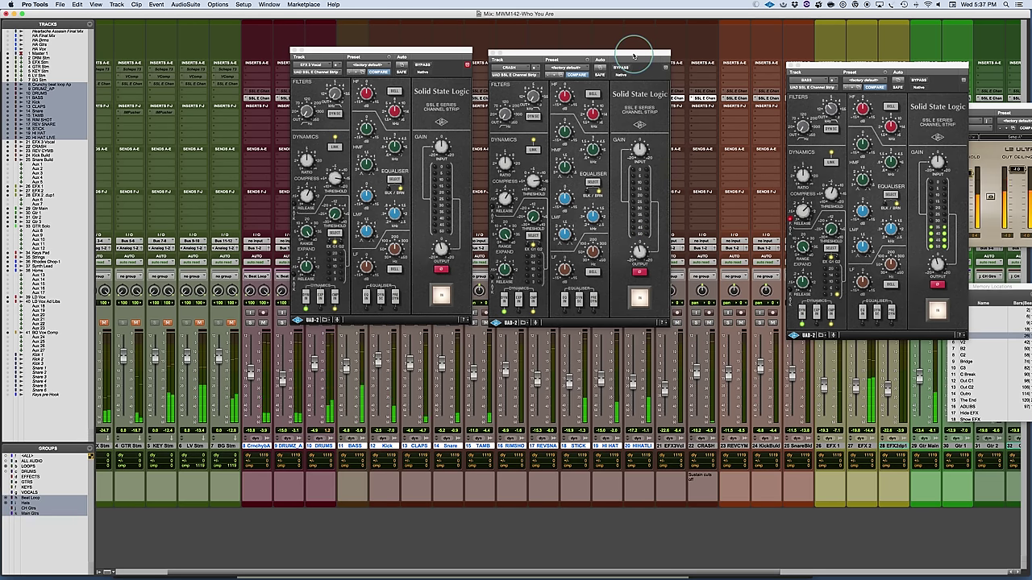
# - Extend the track selection through CRASH and compare the selected SSL strips bypassed and active in the full mix
pyautogui.moveTo(621, 54); pyautogui.dragTo(380, 39)
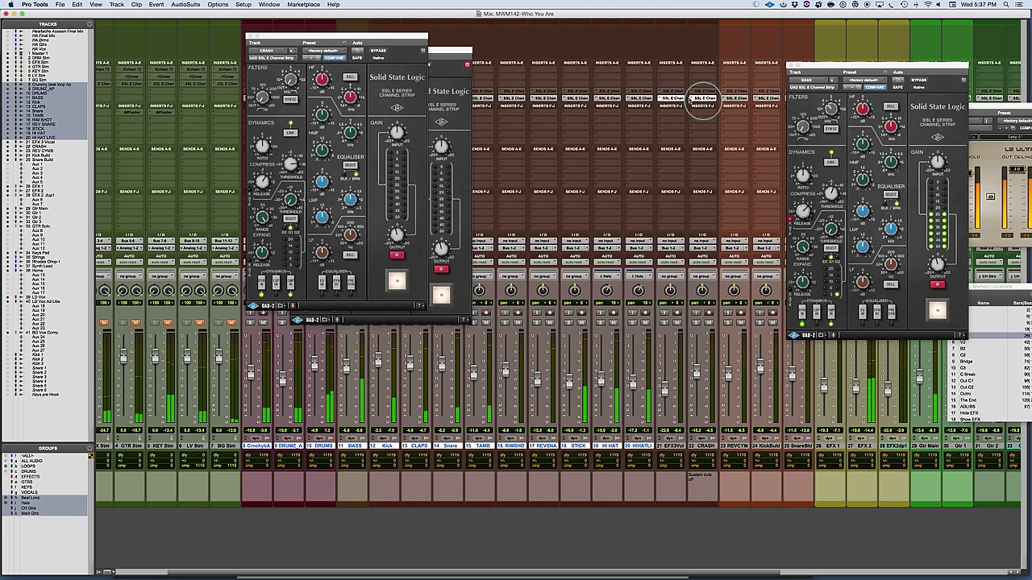
pyautogui.keyDown('alt'); pyautogui.keyDown('shift'); pyautogui.keyDown('super'); pyautogui.click(644, 98); pyautogui.keyUp('super'); pyautogui.keyUp('shift'); pyautogui.keyUp('alt')
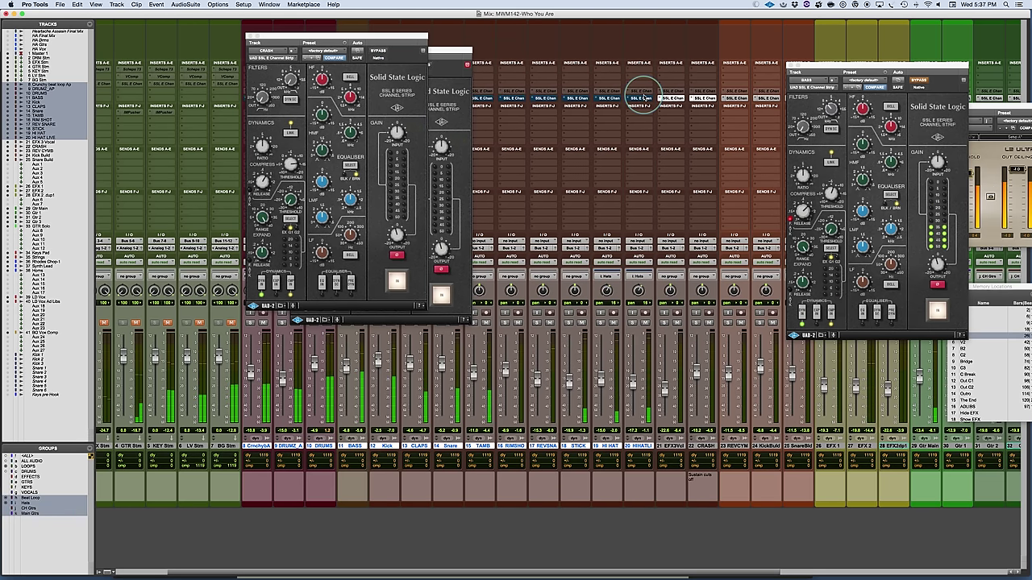
pyautogui.keyDown('super'); pyautogui.click(703, 98); pyautogui.keyUp('super')
pyautogui.keyDown('shift'); pyautogui.click(700, 446); pyautogui.keyUp('shift')
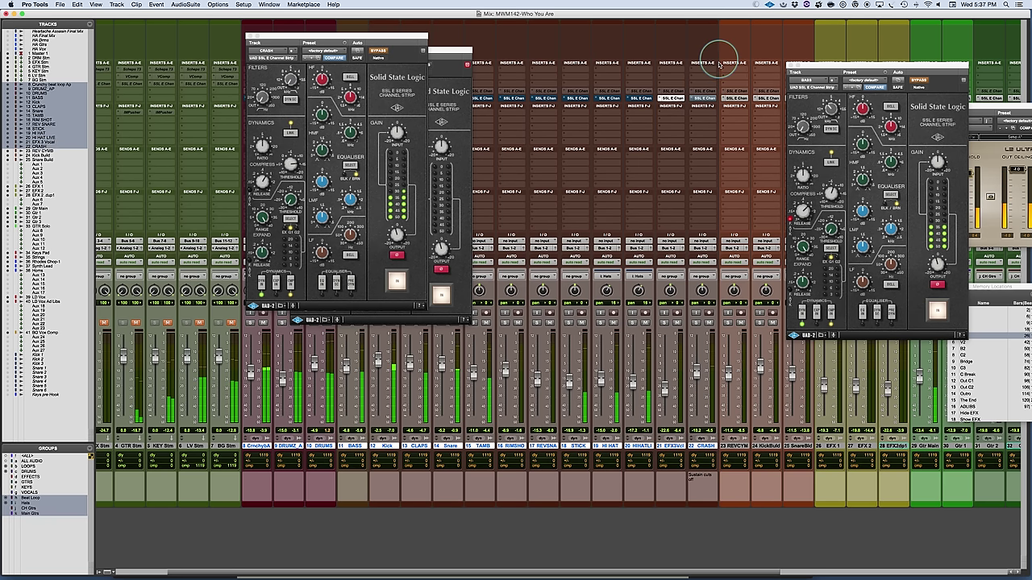
pyautogui.keyDown('super'); pyautogui.click(693, 98); pyautogui.keyUp('super')
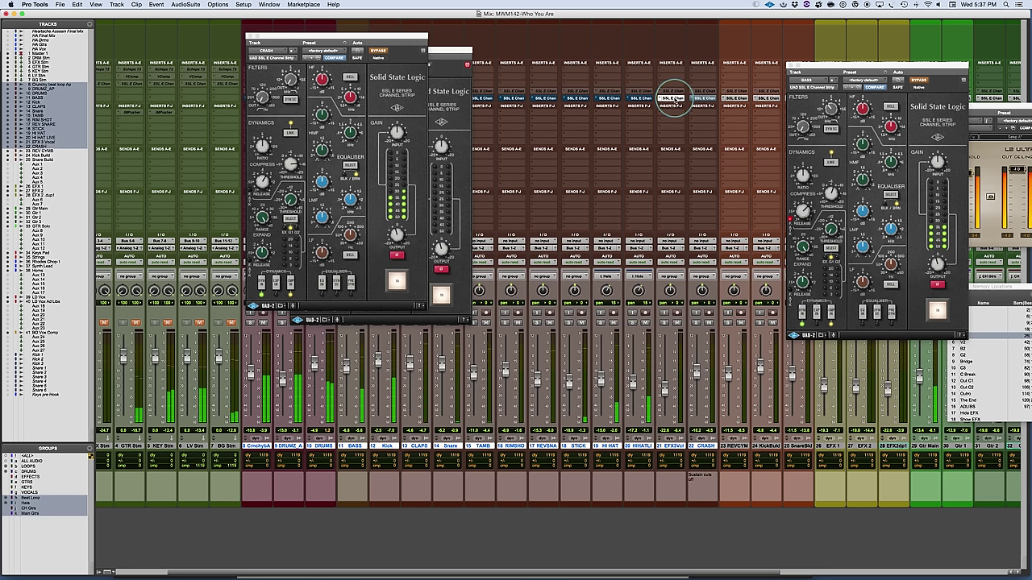
pyautogui.keyDown('super'); pyautogui.click(672, 98); pyautogui.keyUp('super')
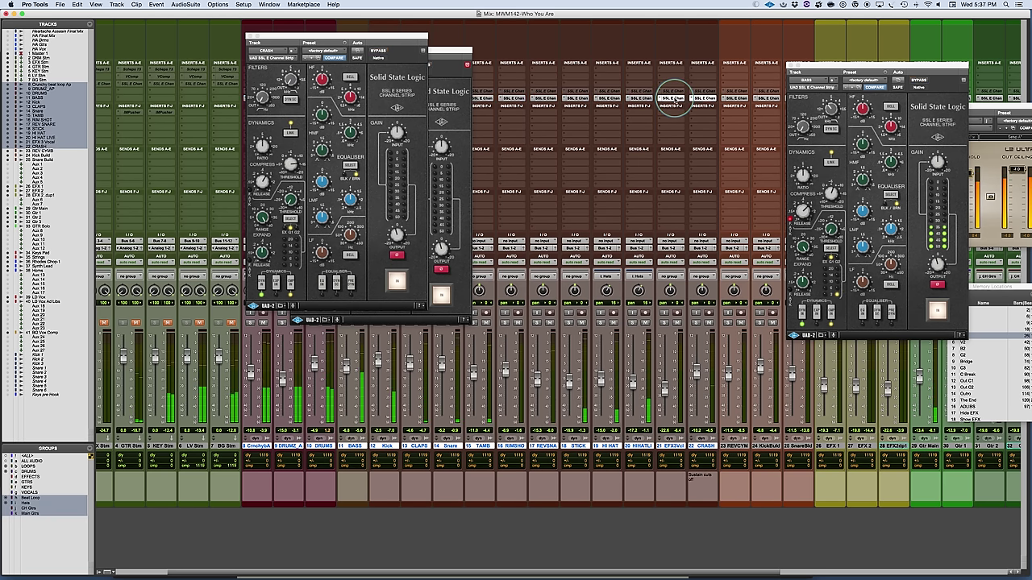
# - Move the CRASH and EFX 3 Vocal strips aside and toggle the bypass of all selected SSL strips again during playback
pyautogui.moveTo(354, 36); pyautogui.dragTo(222, 87)
pyautogui.moveTo(341, 54); pyautogui.dragTo(204, 99)
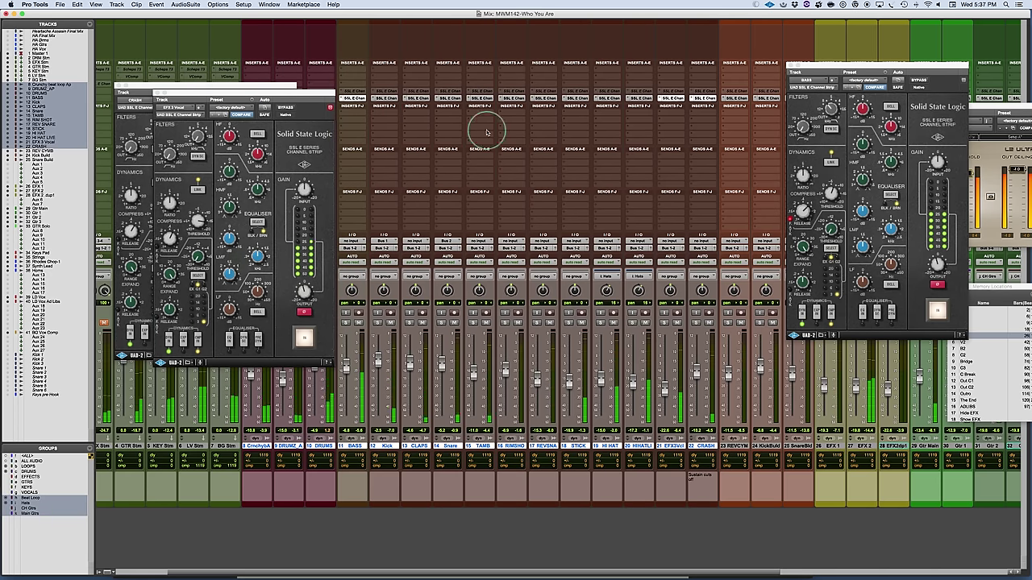
pyautogui.keyDown('alt'); pyautogui.keyDown('super'); pyautogui.click(639, 98); pyautogui.keyUp('super'); pyautogui.keyUp('alt')
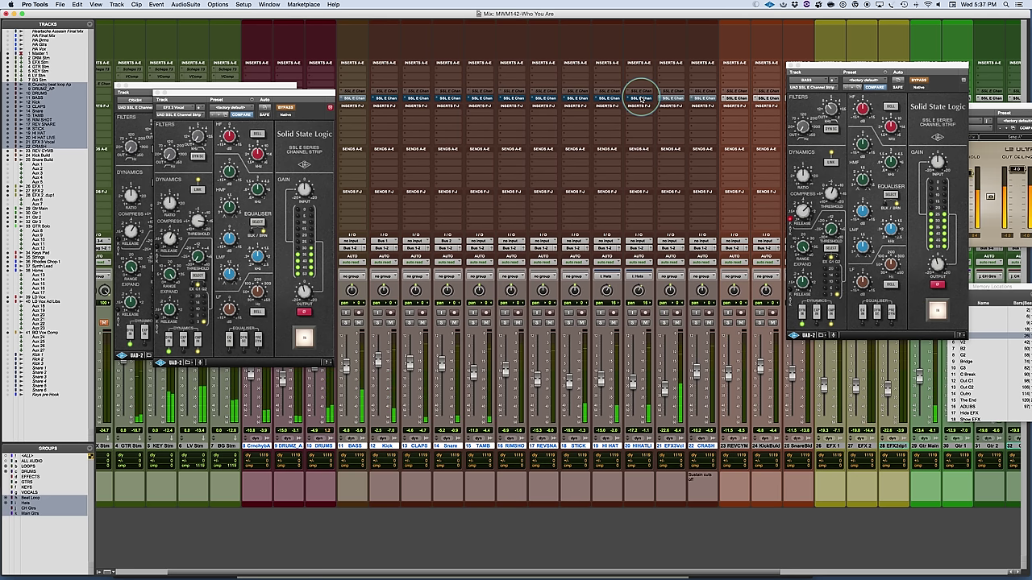
pyautogui.keyDown('alt'); pyautogui.keyDown('super'); pyautogui.click(639, 98); pyautogui.keyUp('super'); pyautogui.keyUp('alt')
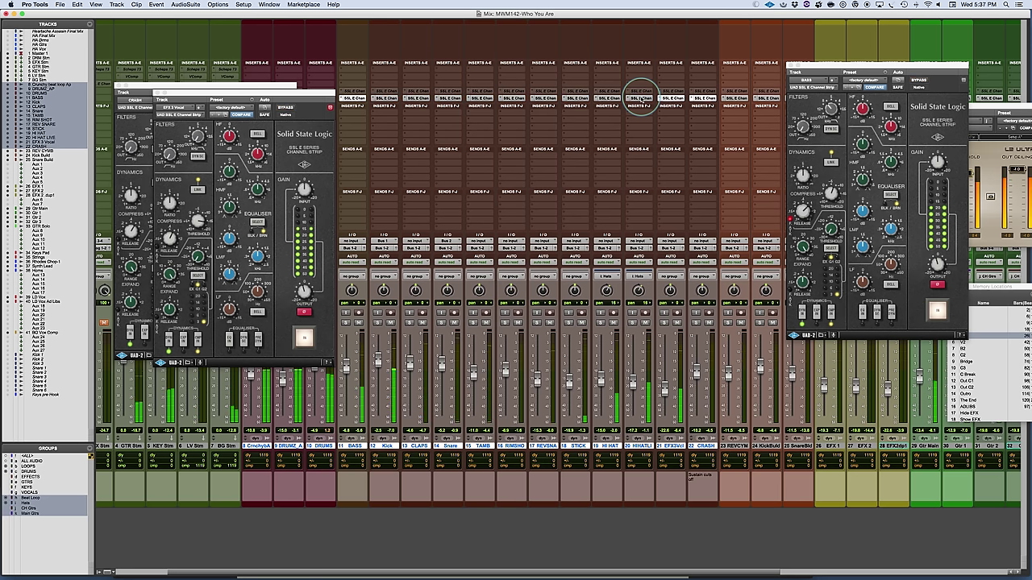
pyautogui.click(157, 92)
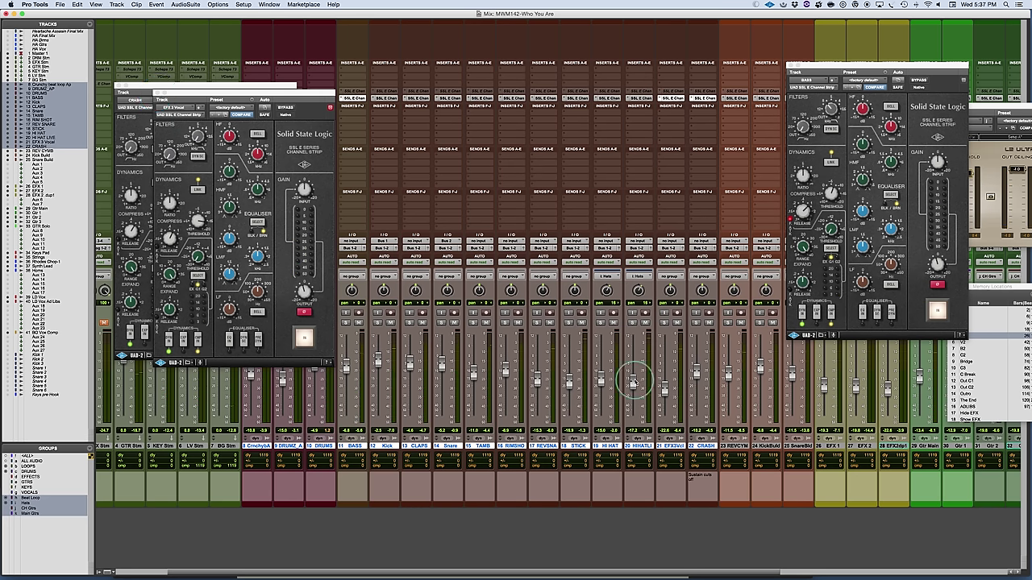
# - Show the REV CYMB strip, and close the REV CYMB and CRASH strips
pyautogui.hscroll(4, 633, 381)
pyautogui.hscroll(1, 639, 384)
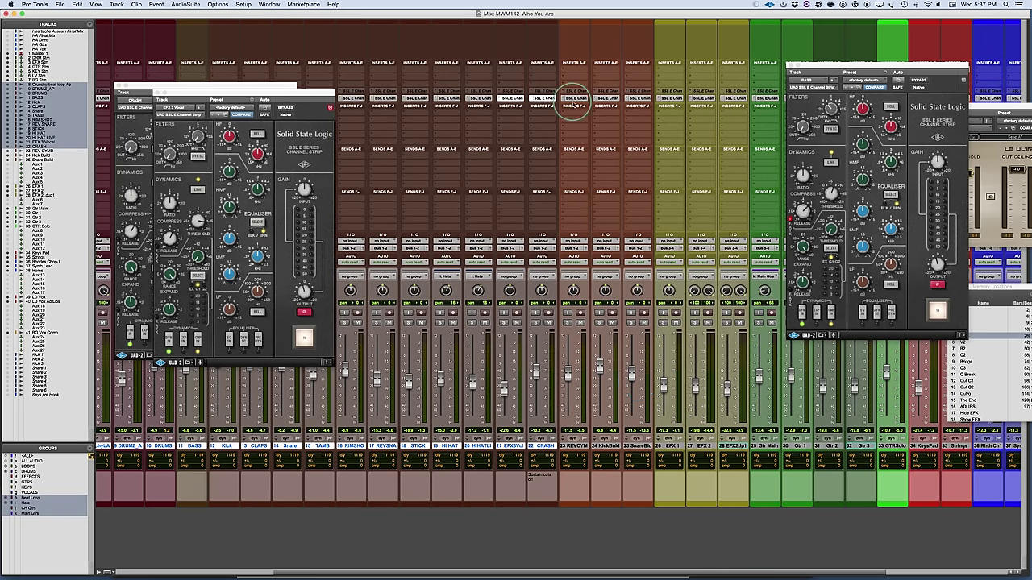
pyautogui.click(574, 98)
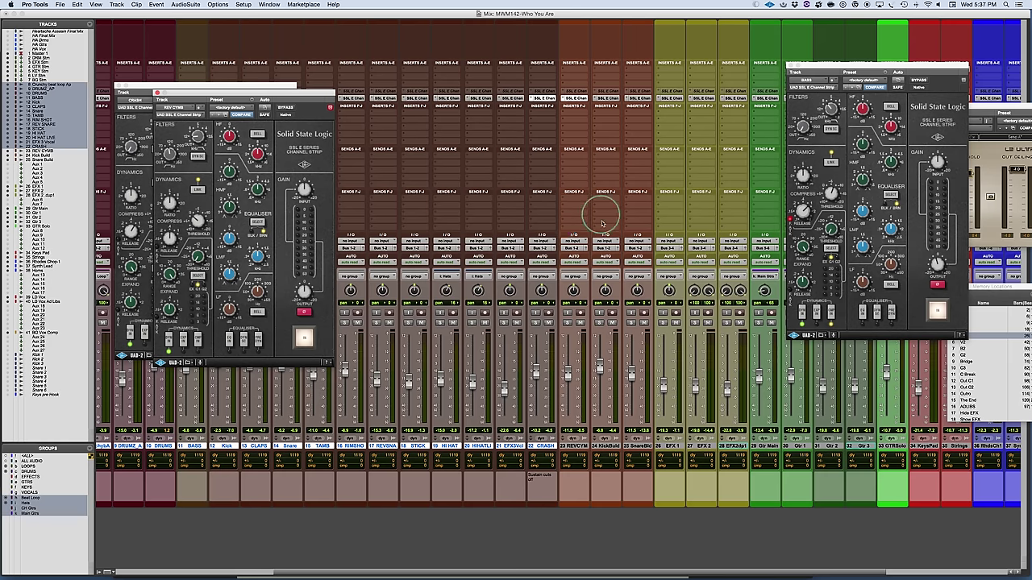
pyautogui.hscroll(5, 608, 390)
pyautogui.hscroll(-10, 609, 390)
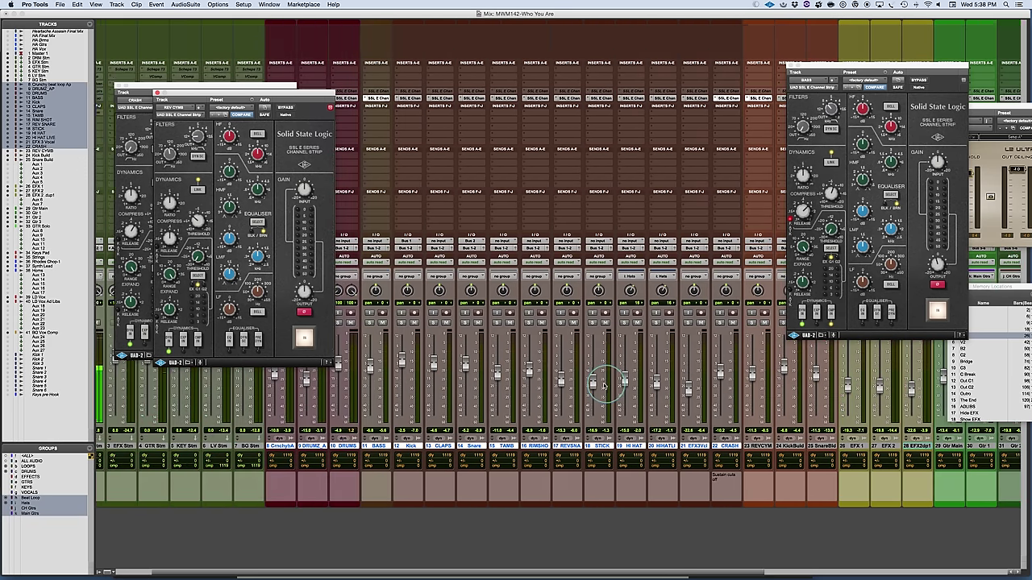
pyautogui.click(158, 92)
pyautogui.click(115, 83)
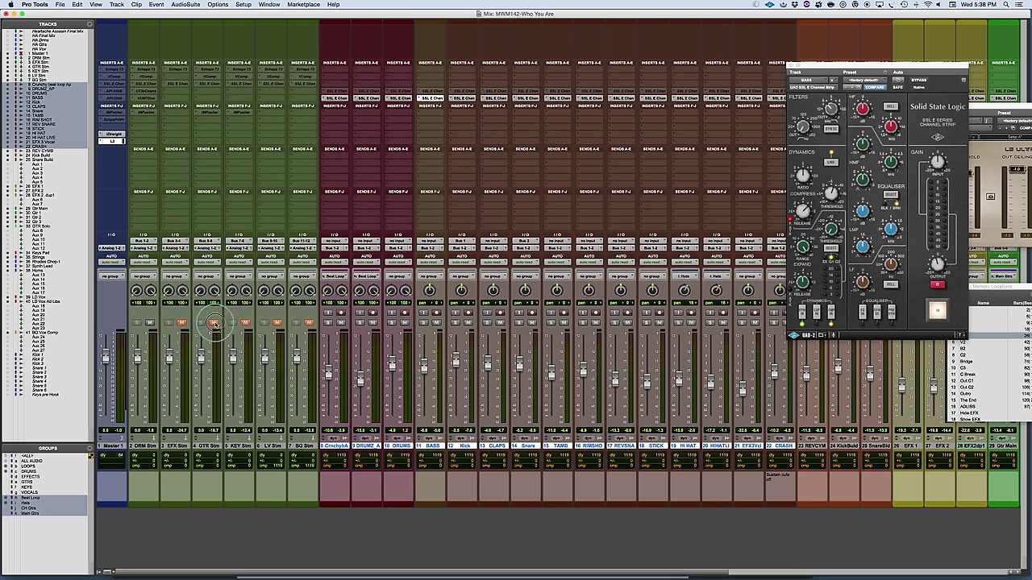
# - Open the Gtr Main strip, start playback, and solo the grouped main guitars
pyautogui.hscroll(1, 529, 414)
pyautogui.hscroll(10, 529, 415)
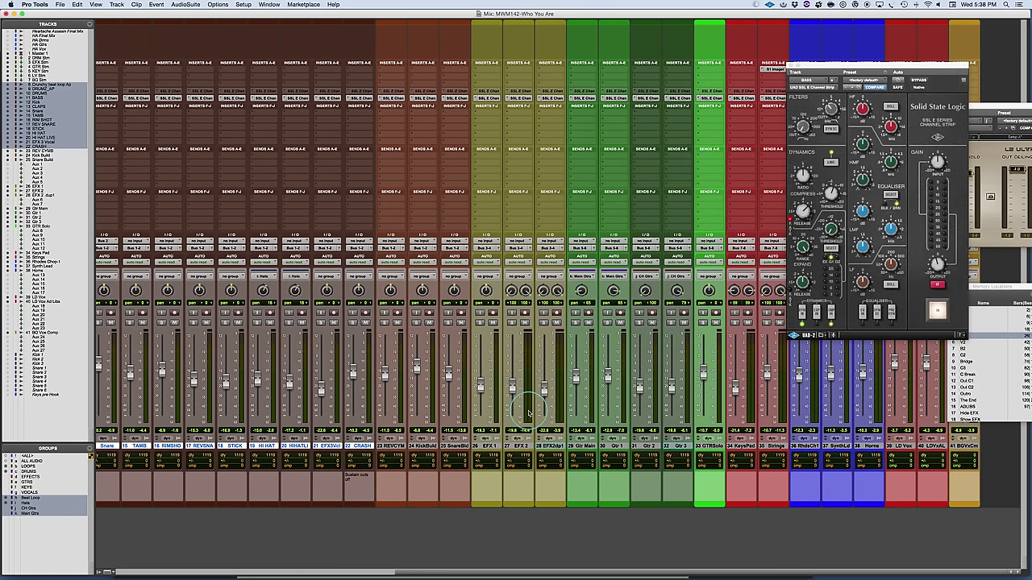
pyautogui.click(584, 99)
pyautogui.press('space')
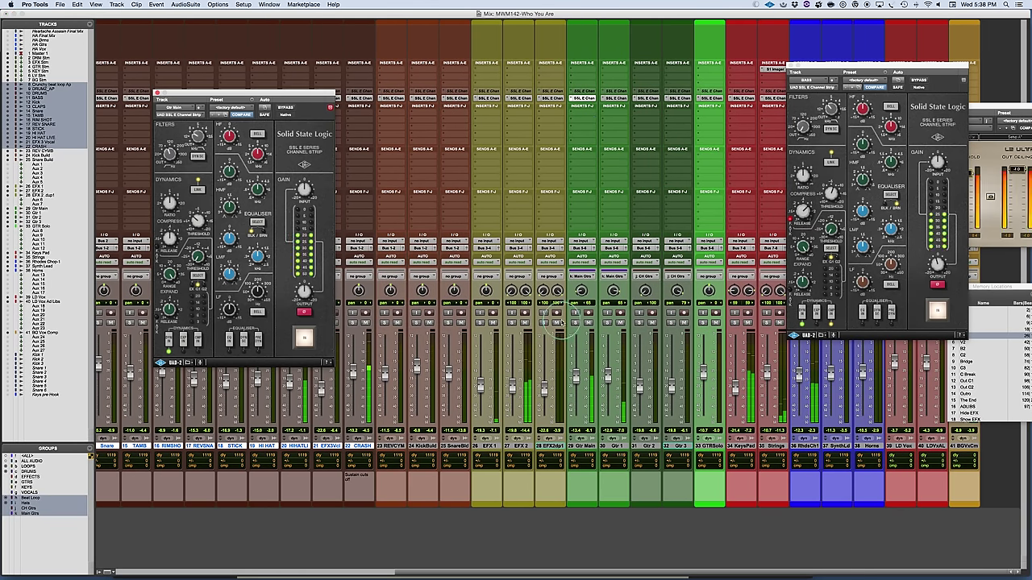
pyautogui.click(576, 324)
pyautogui.click(575, 321)
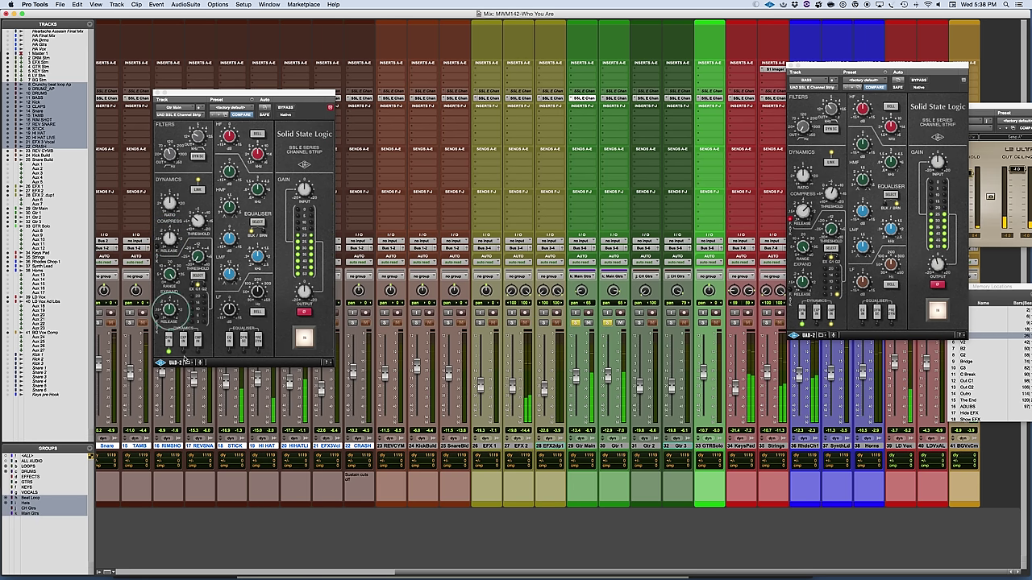
# - On the Gtr Main strip, switch on the third dynamics switch, lower the compressor threshold, and fine-tune the release
pyautogui.click(199, 334)
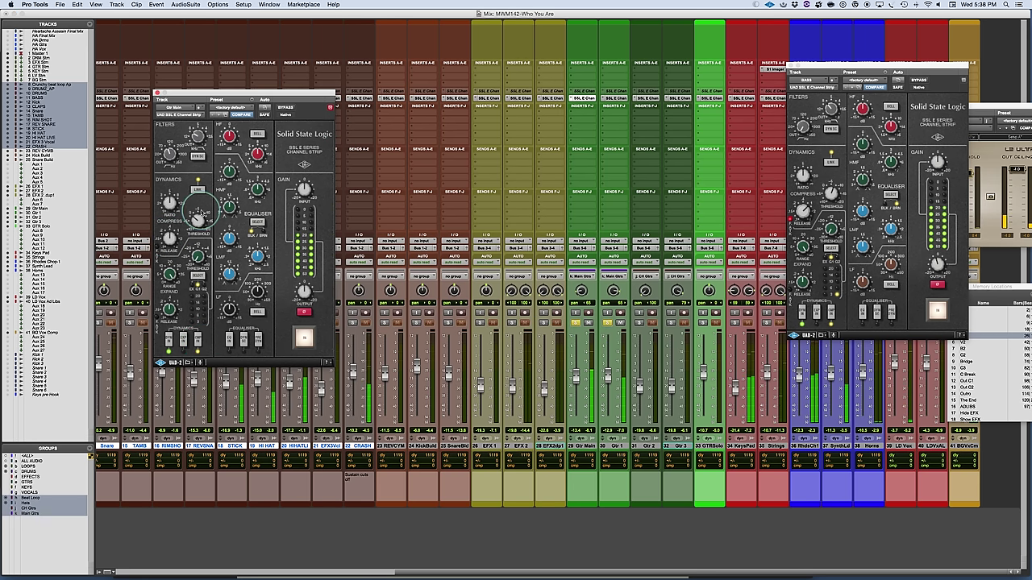
pyautogui.moveTo(199, 223); pyautogui.dragTo(196, 206)
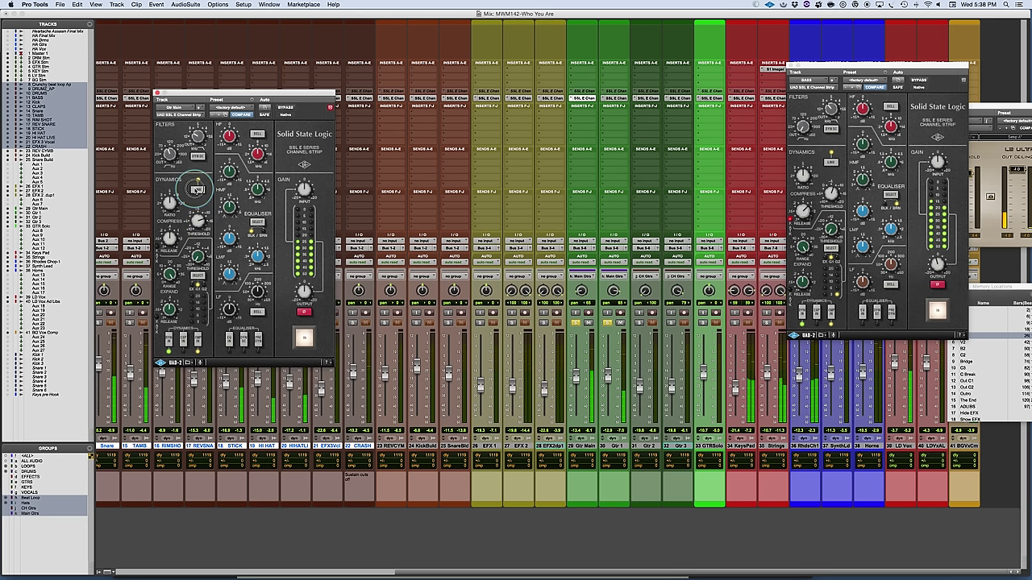
pyautogui.click(196, 187)
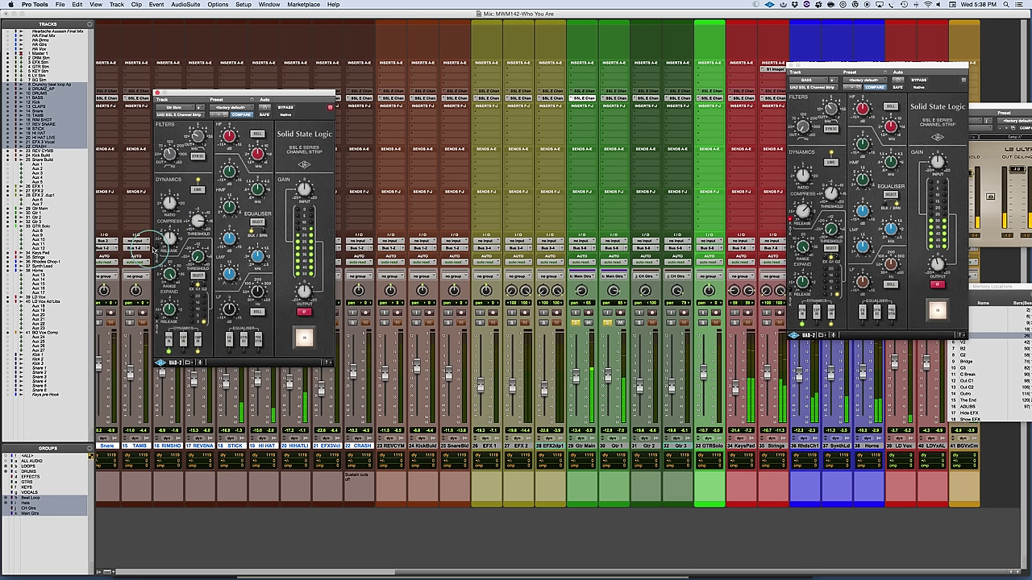
pyautogui.moveTo(170, 237); pyautogui.dragTo(167, 238)
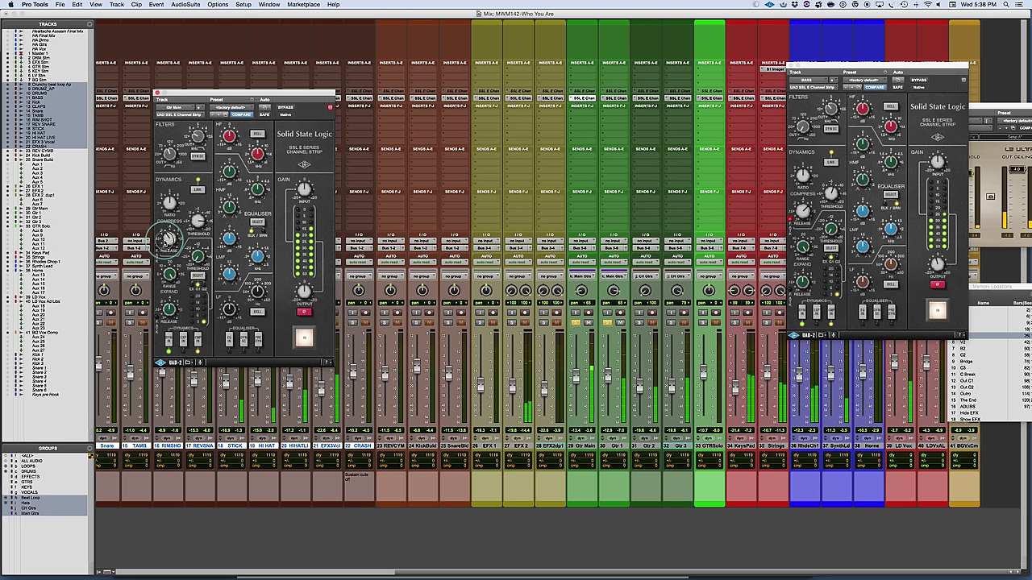
pyautogui.moveTo(166, 239); pyautogui.dragTo(168, 235)
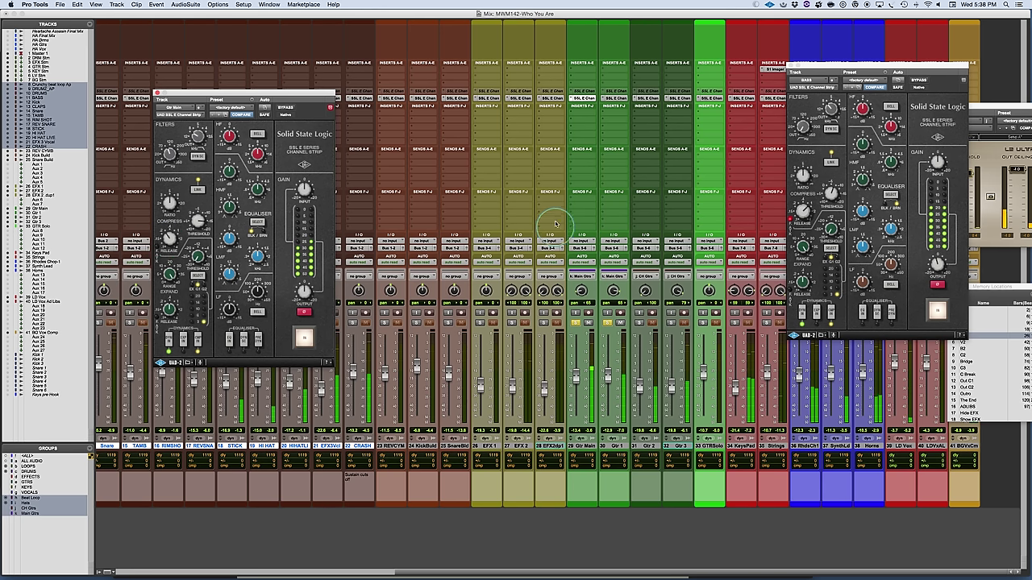
# - Open the Gtr 1 strip beside Gtr Main, switch on its third dynamics switch, and adjust the compressor threshold and release
pyautogui.click(614, 99)
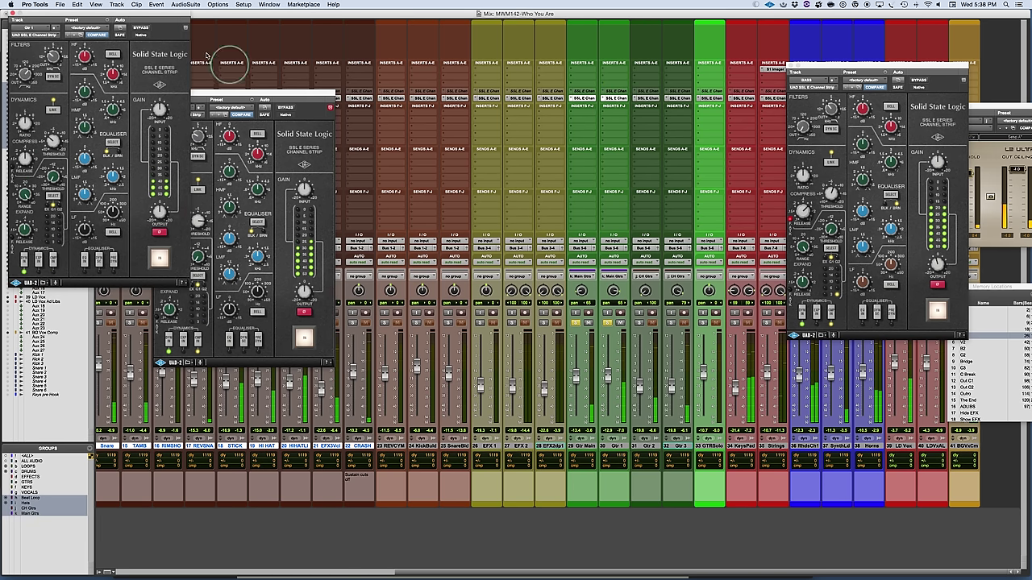
pyautogui.moveTo(148, 13); pyautogui.dragTo(500, 75)
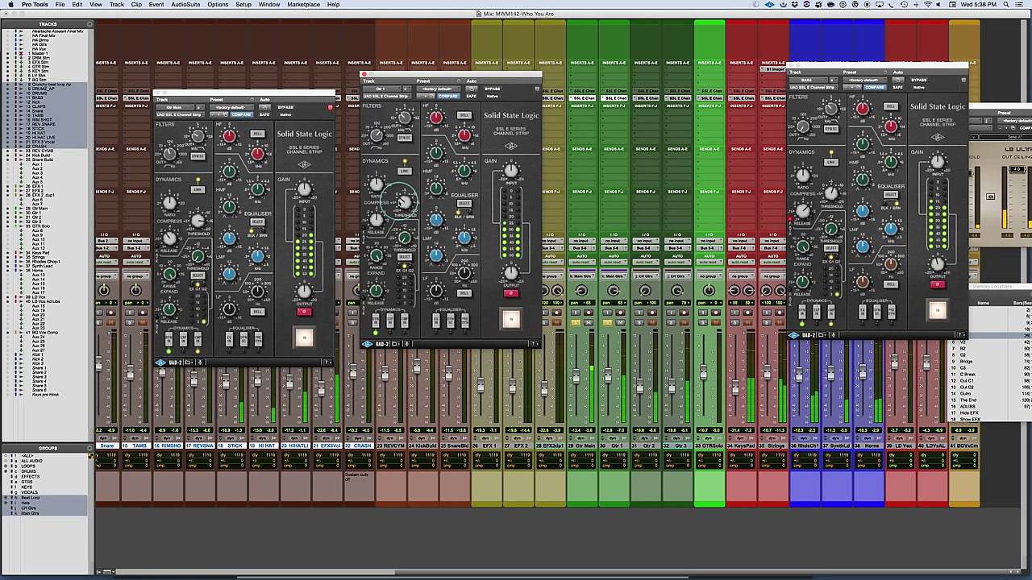
pyautogui.moveTo(376, 222); pyautogui.dragTo(372, 224)
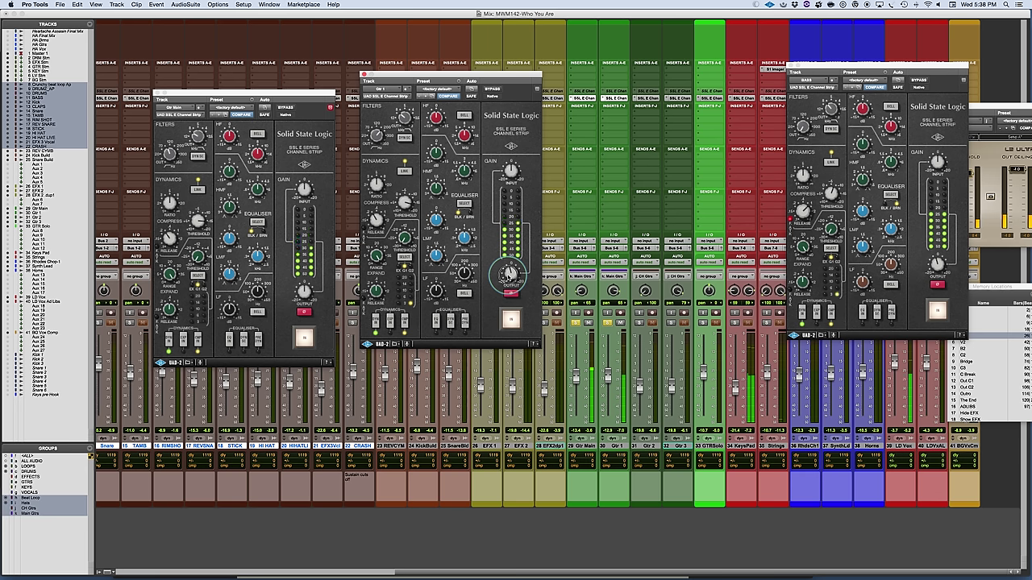
pyautogui.click(303, 292)
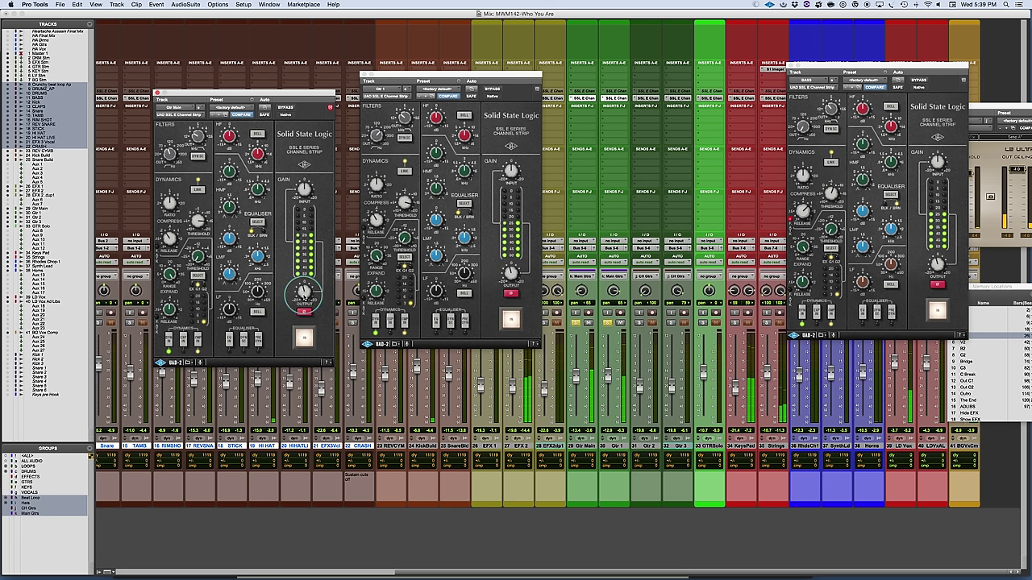
# - Select the Gtr Main and Gtr 1 tracks and toggle the bypass of their SSL strips to compare the compression
pyautogui.click(594, 448)
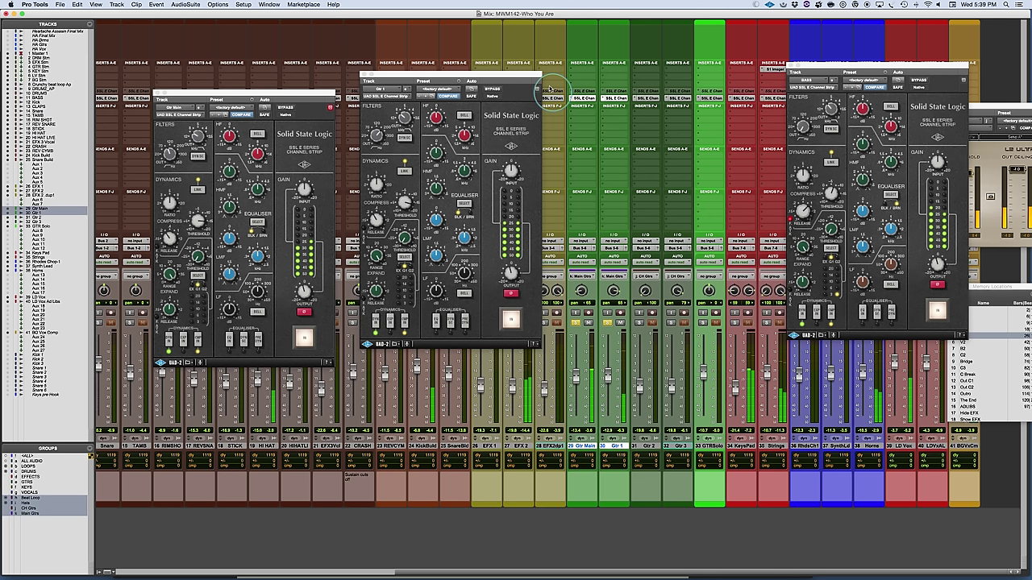
pyautogui.click(583, 98)
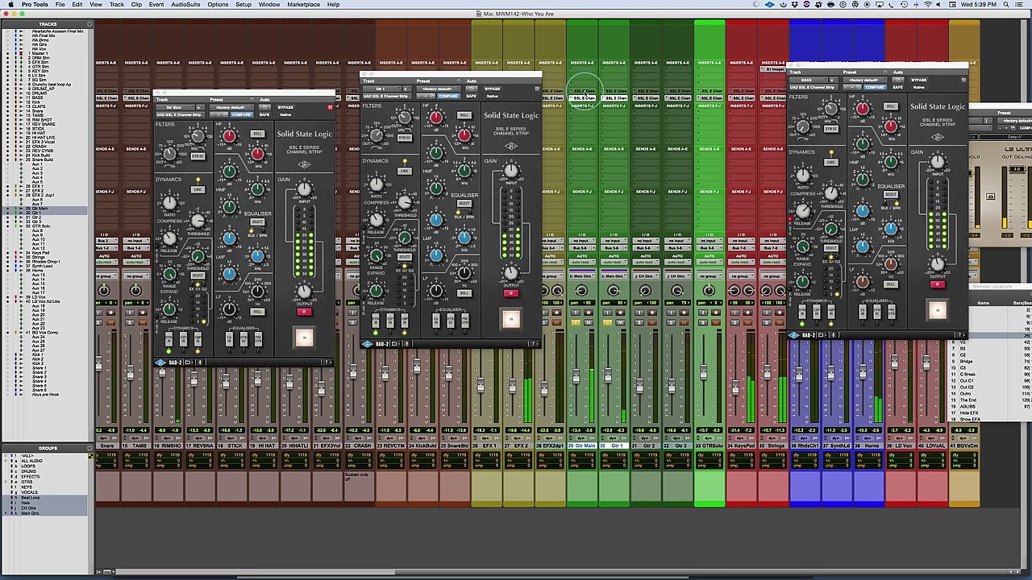
pyautogui.click(508, 275)
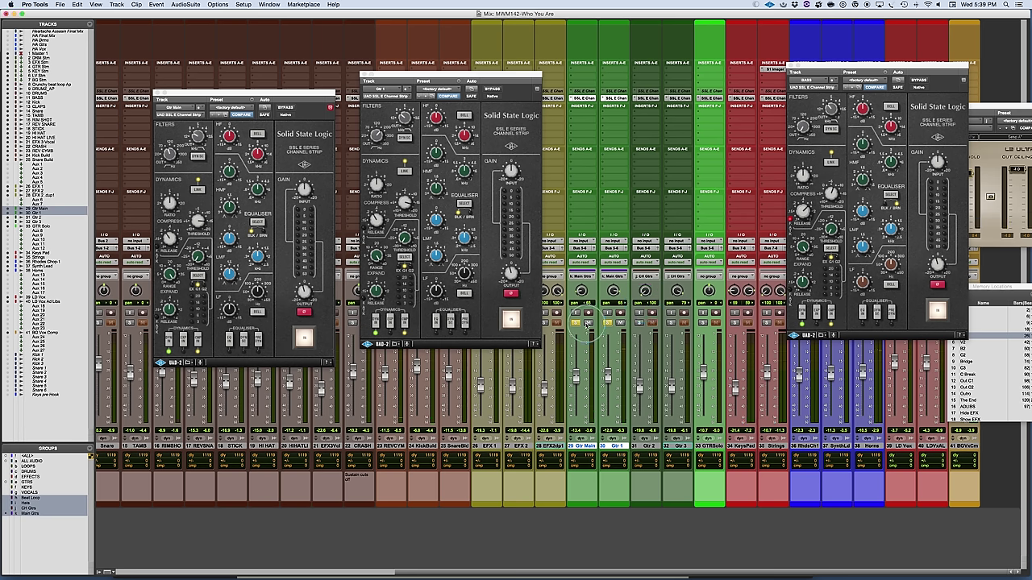
# - Solo Gtr 2 and Gtr 3 in place of the main guitars, check their clips in the Edit window, and restart playback
pyautogui.click(576, 325)
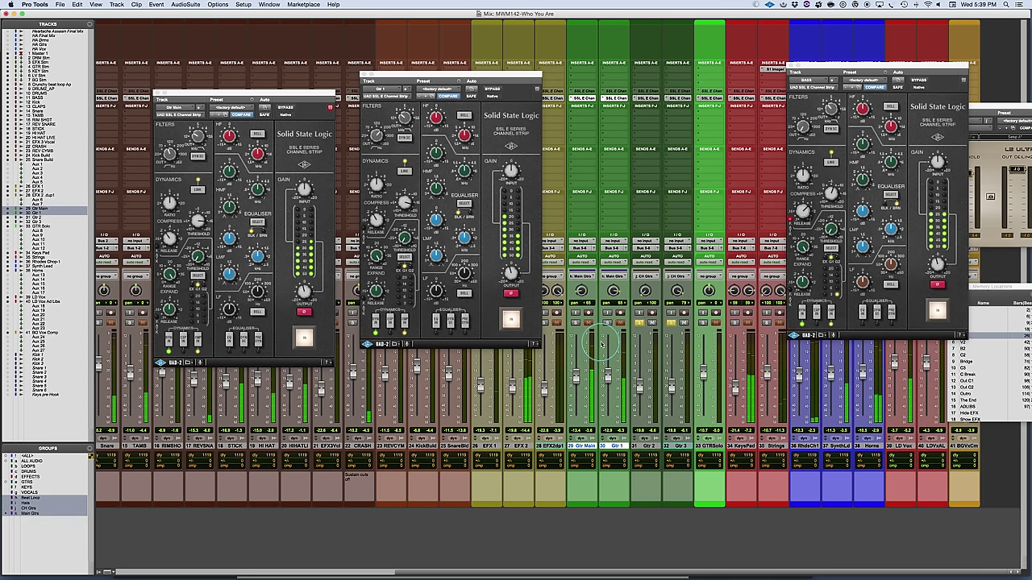
pyautogui.press('super+equal')
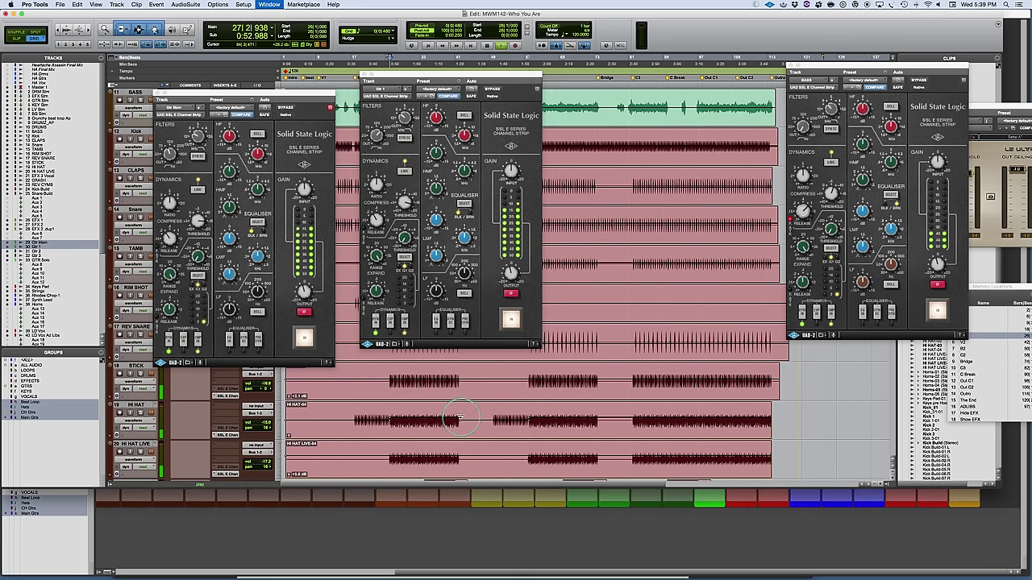
pyautogui.press('space')
pyautogui.scroll(-10, 455, 418)
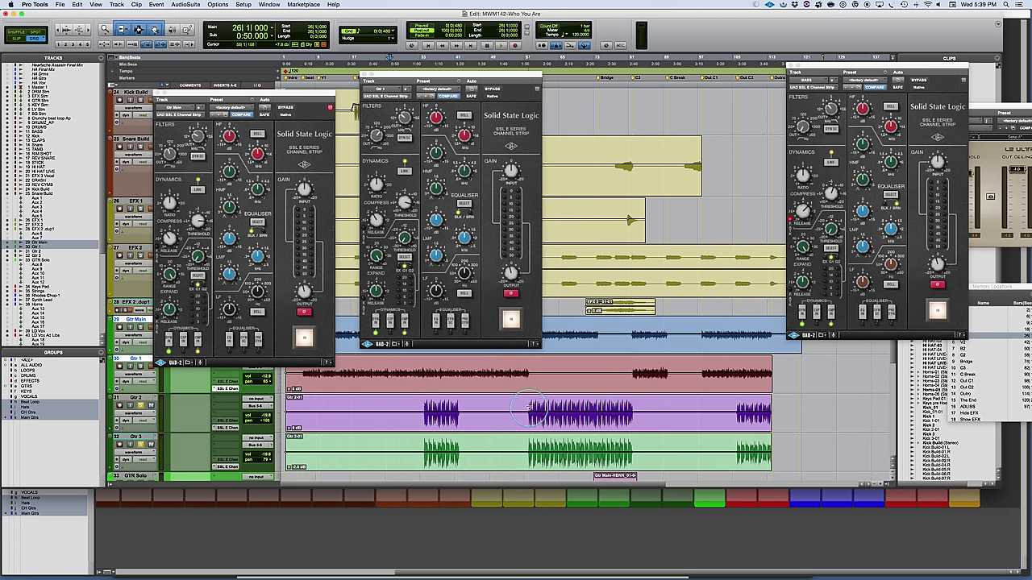
pyautogui.press('space')
pyautogui.press('super+equal')
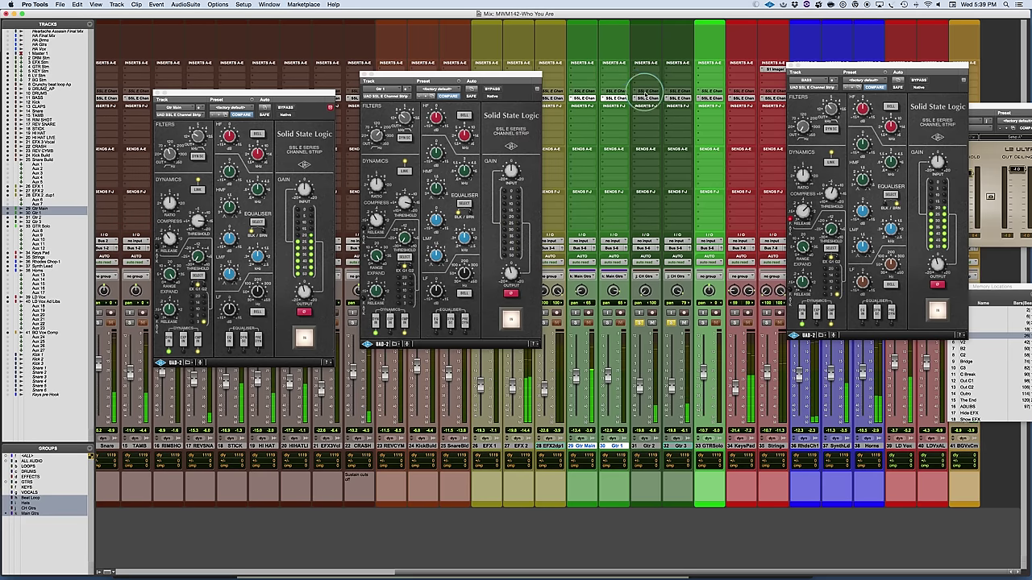
# - Close all the open guitar and BASS channel strips
pyautogui.click(646, 97)
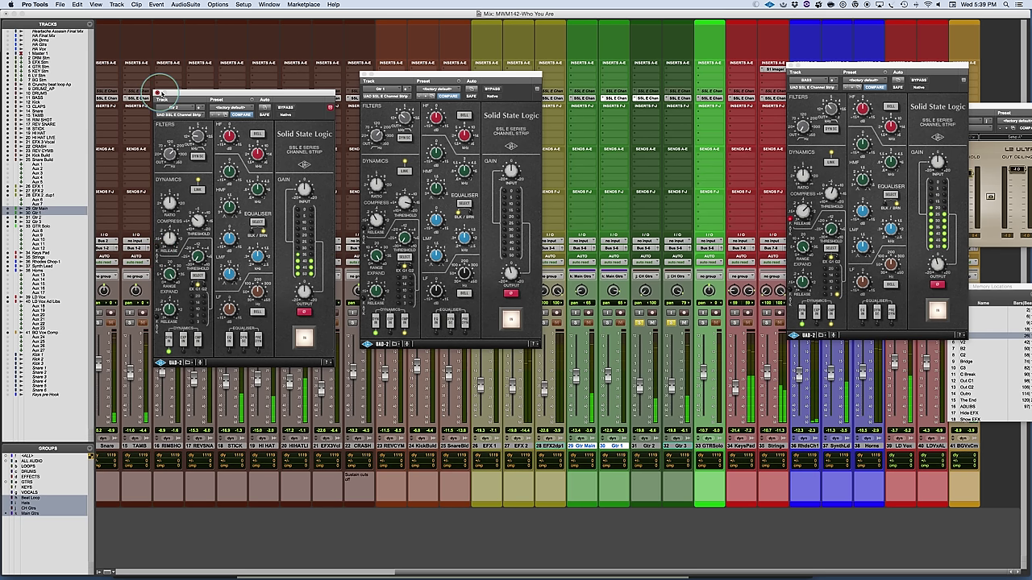
pyautogui.click(157, 93)
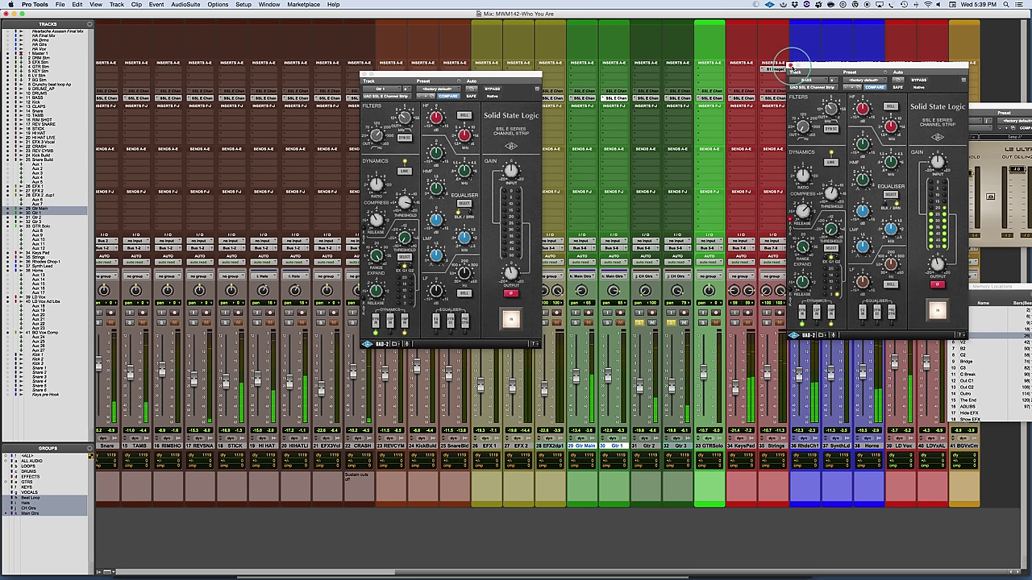
pyautogui.click(792, 68)
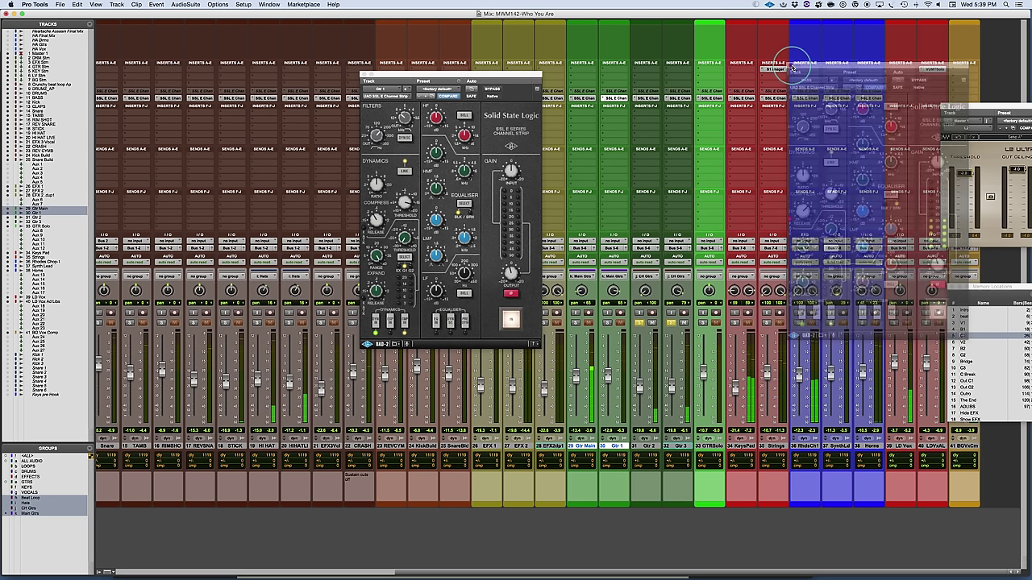
pyautogui.click(365, 81)
# - Open the Gtr 2 and Gtr 3 strips together and place them side by side over the mixer channels
pyautogui.click(649, 99)
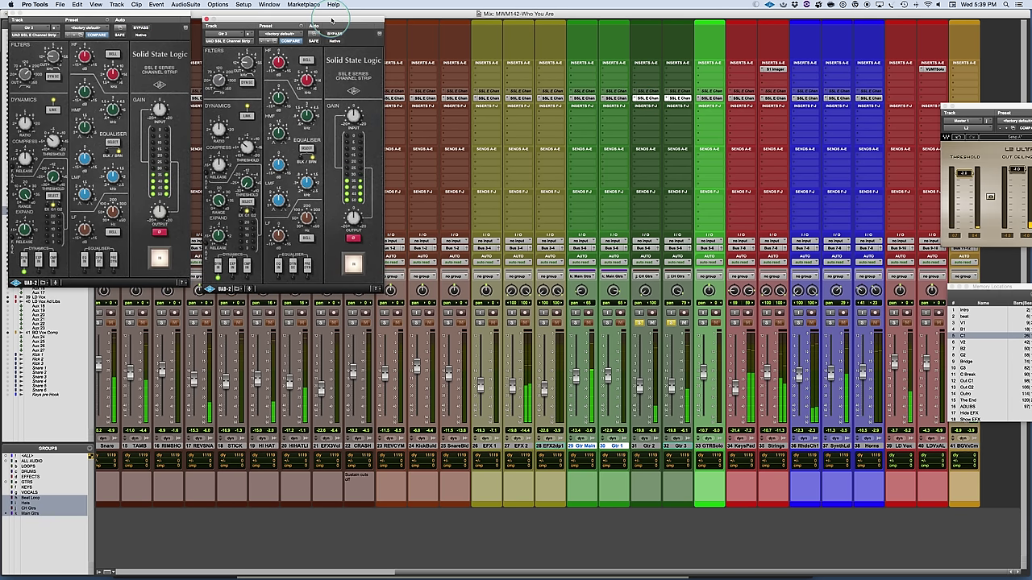
pyautogui.click(179, 5)
pyautogui.click(154, 13)
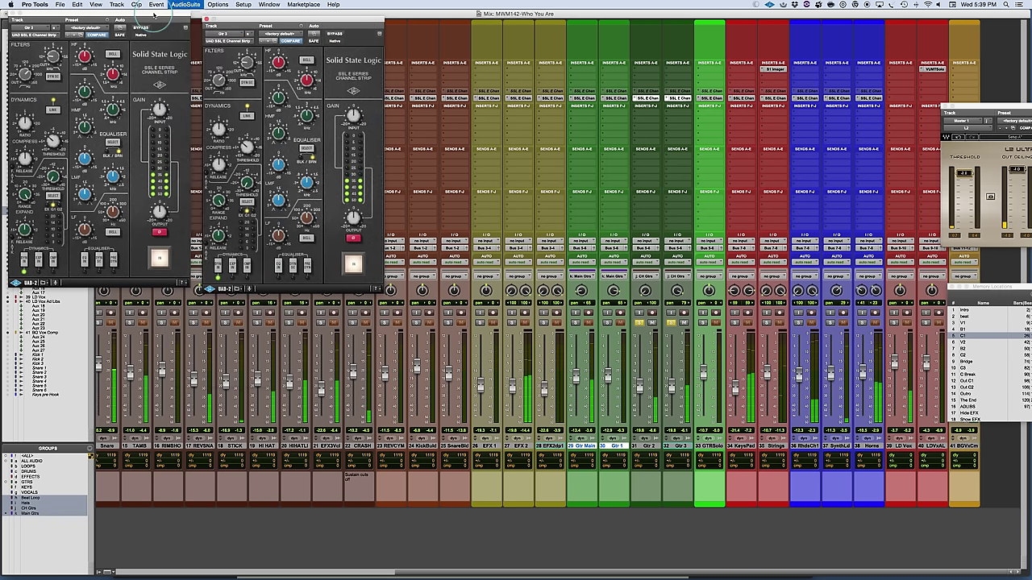
pyautogui.moveTo(154, 13); pyautogui.dragTo(178, 19)
pyautogui.moveTo(275, 20); pyautogui.dragTo(715, 62)
pyautogui.moveTo(174, 19); pyautogui.dragTo(591, 119)
pyautogui.moveTo(678, 59); pyautogui.dragTo(671, 120)
# - Turn on the compressor's fast attack on the Gtr 2 and Gtr 3 strips, and adjust the Gtr 2 release
pyautogui.click(453, 273)
pyautogui.click(642, 272)
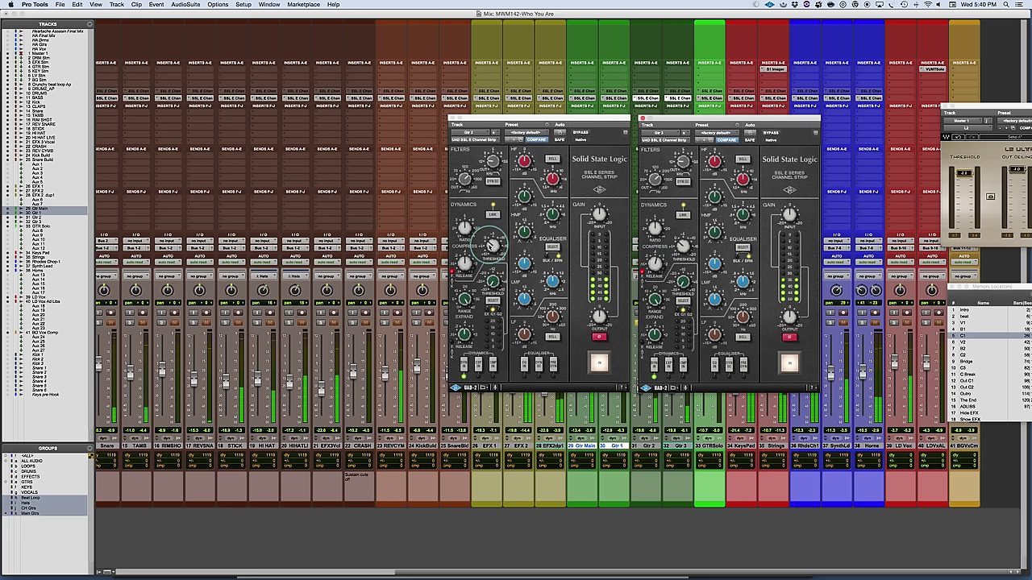
pyautogui.click(463, 261)
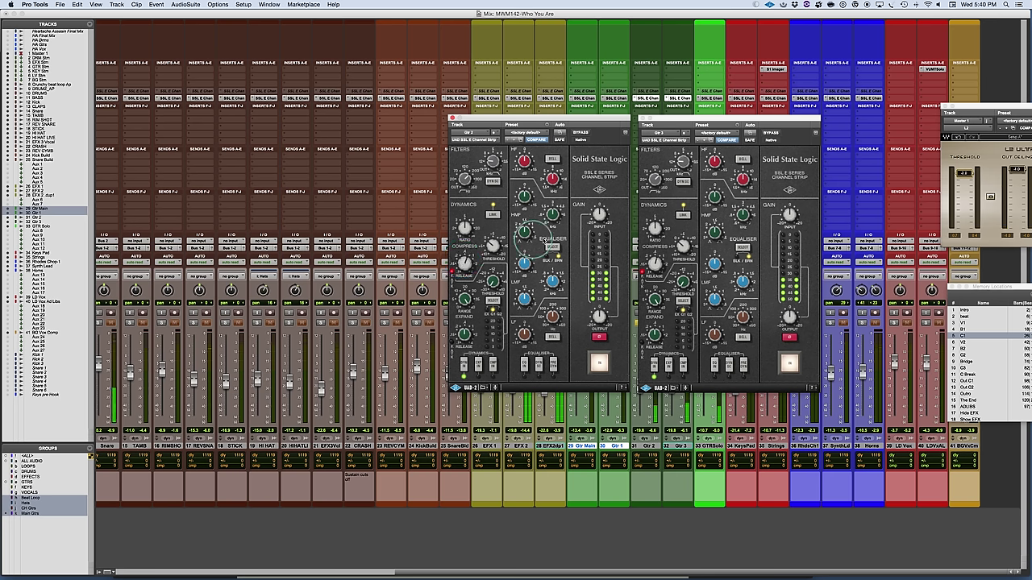
# - Switch on the third dynamics switch and lower the compressor threshold on the Gtr 3 and Gtr 2 strips
pyautogui.click(682, 246)
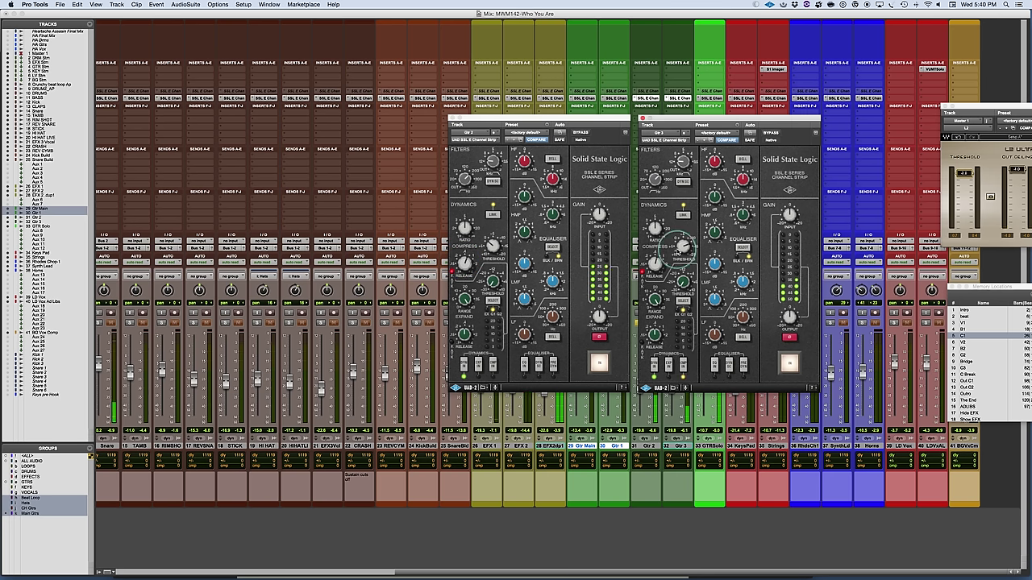
pyautogui.moveTo(678, 251); pyautogui.dragTo(681, 249)
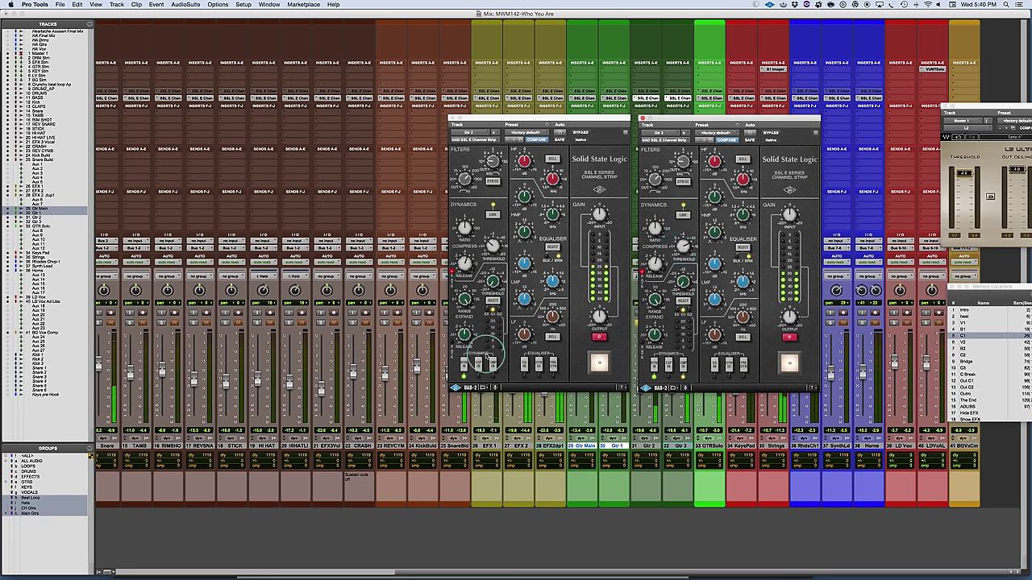
pyautogui.click(484, 356)
pyautogui.moveTo(488, 246); pyautogui.dragTo(491, 251)
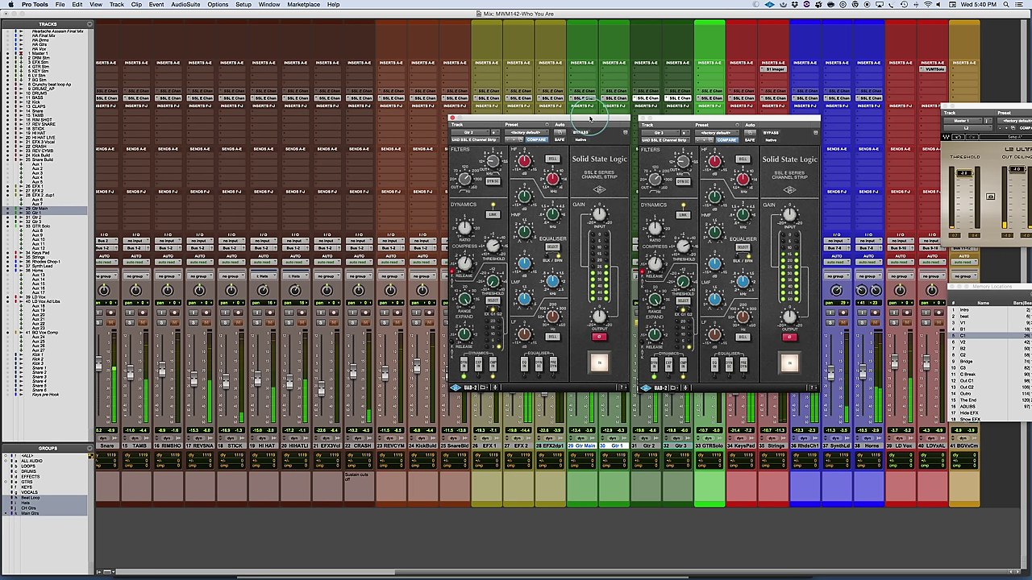
# - Reposition the Gtr 2 and Gtr 3 strips side by side so that all four guitar channels stay uncovered
pyautogui.moveTo(717, 121); pyautogui.dragTo(823, 114)
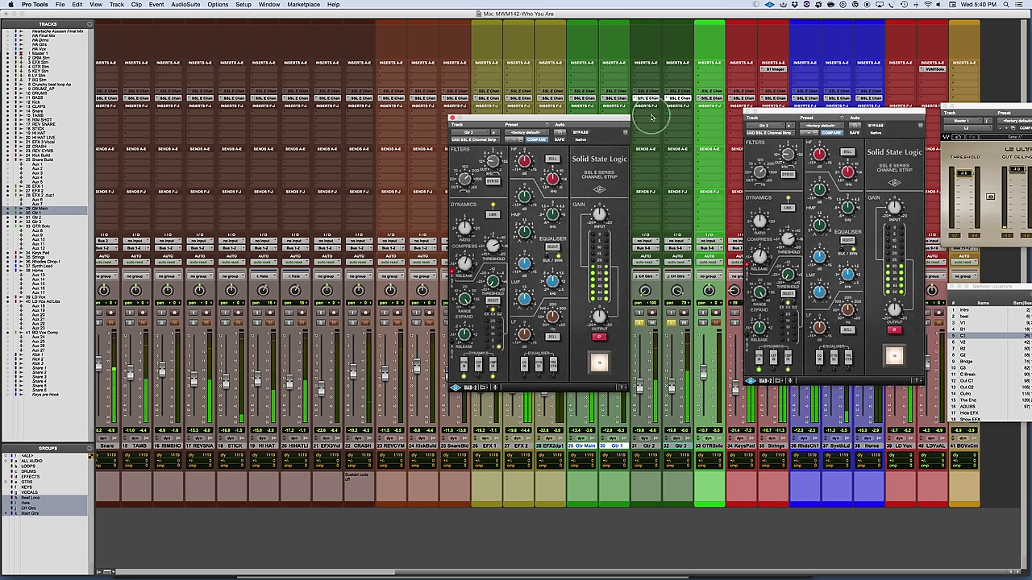
pyautogui.moveTo(609, 118); pyautogui.dragTo(715, 110)
pyautogui.hscroll(-3, 494, 306)
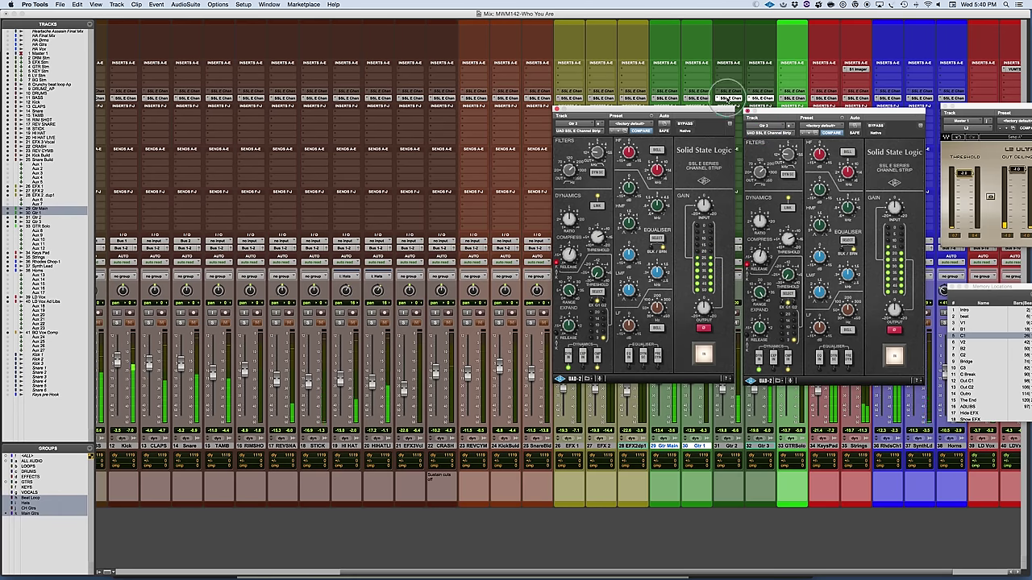
pyautogui.moveTo(699, 118); pyautogui.dragTo(495, 108)
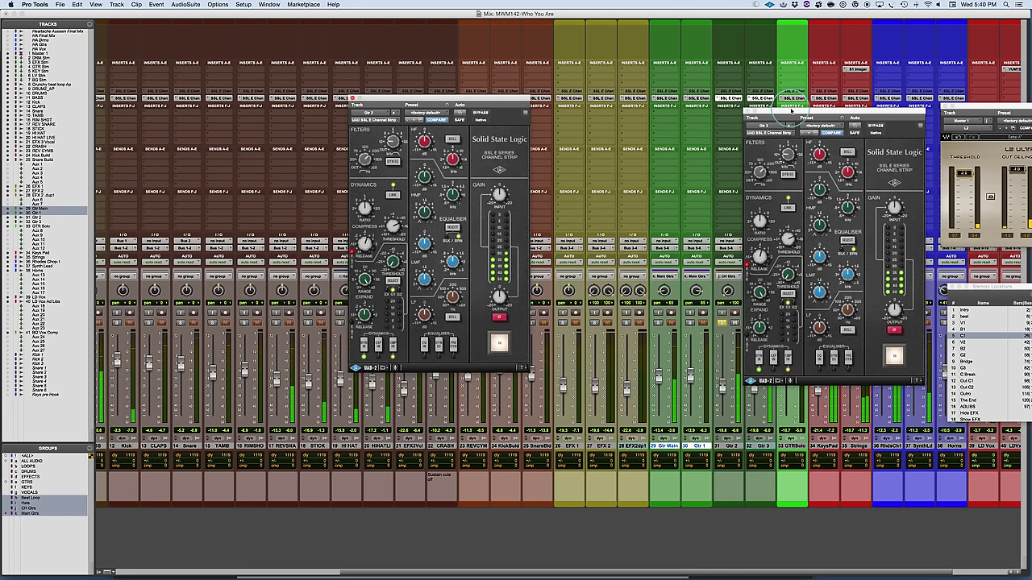
pyautogui.moveTo(792, 111); pyautogui.dragTo(577, 96)
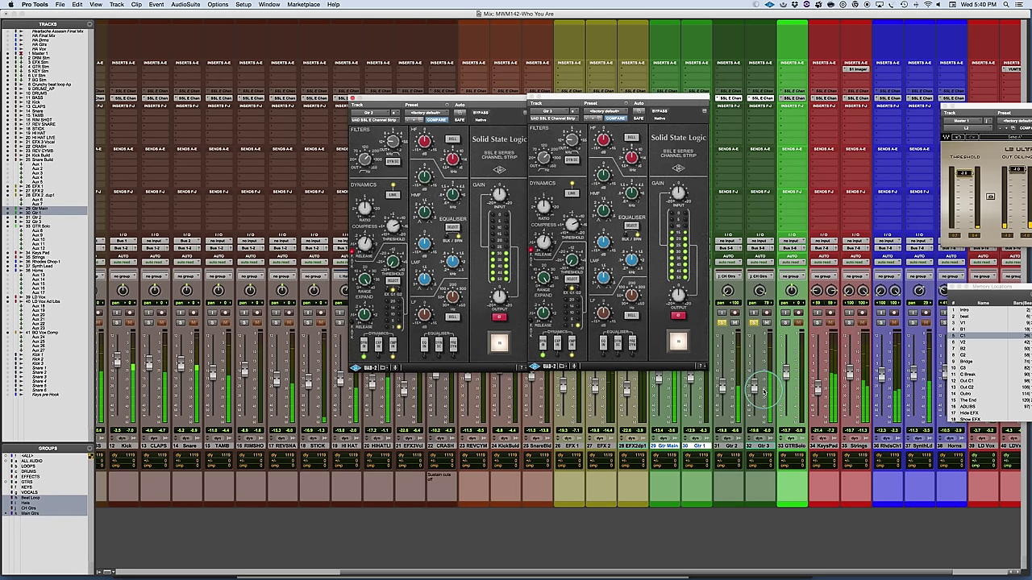
pyautogui.hscroll(-5, 753, 391)
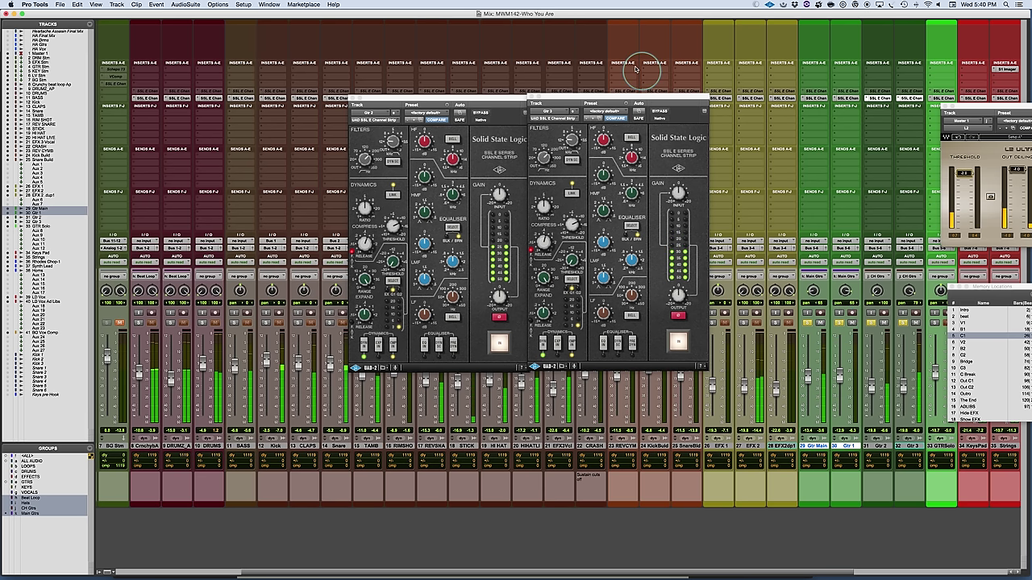
pyautogui.moveTo(644, 97); pyautogui.dragTo(693, 91)
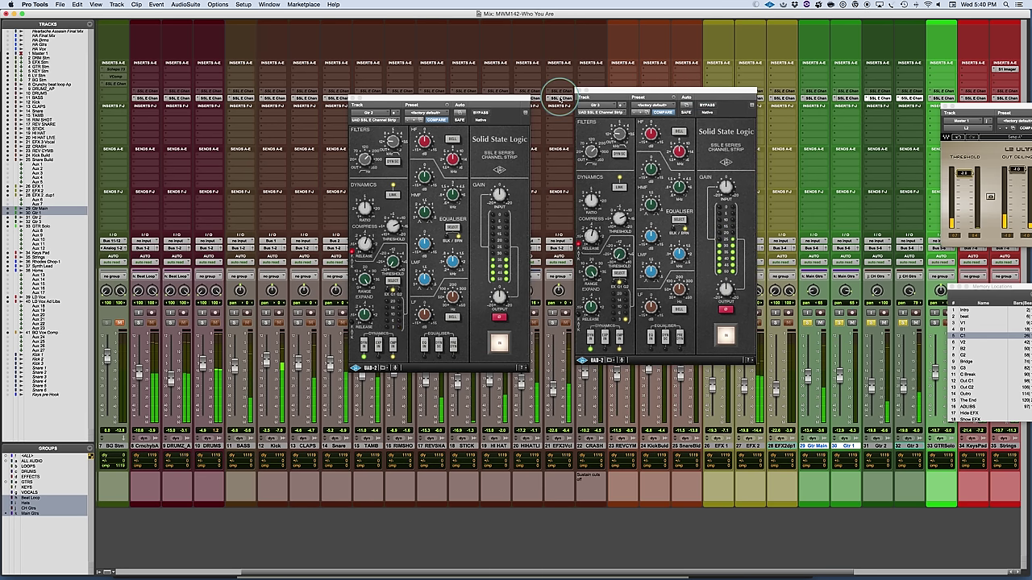
pyautogui.moveTo(518, 97); pyautogui.dragTo(545, 90)
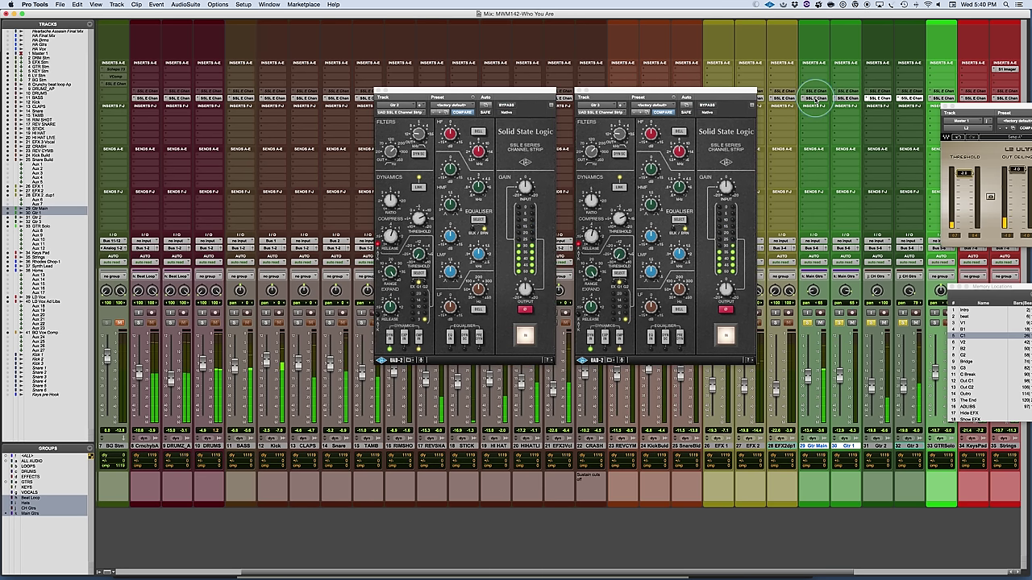
# - Reopen the Gtr Main and Gtr 1 strips and place them next to each other
pyautogui.click(816, 97)
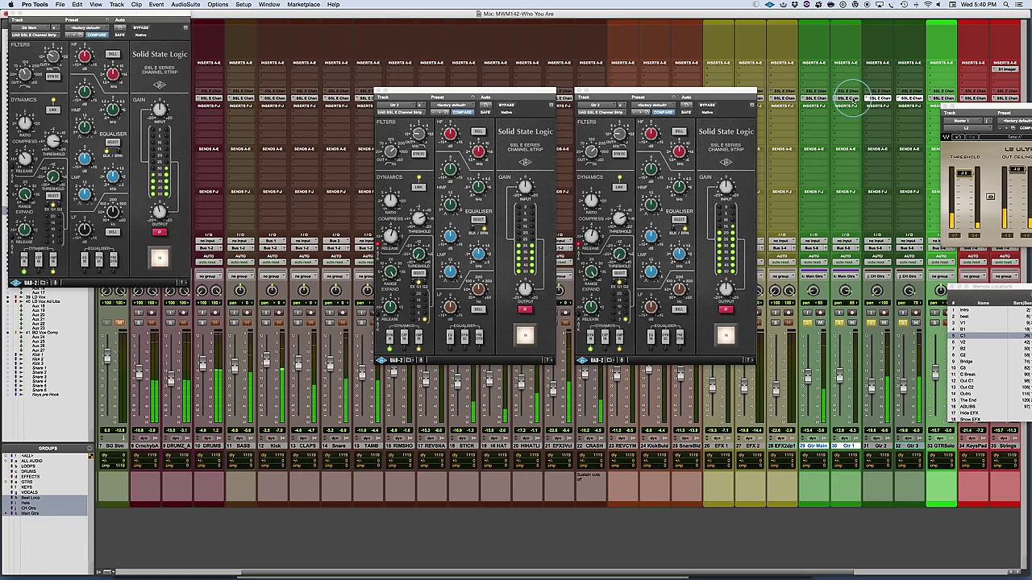
pyautogui.click(848, 99)
pyautogui.moveTo(168, 14); pyautogui.dragTo(354, 22)
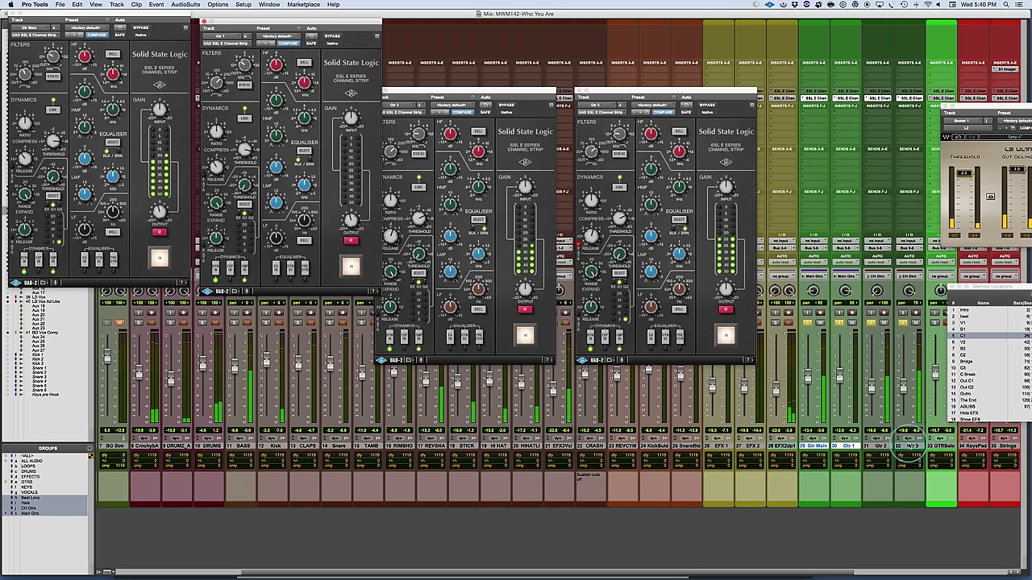
# - Add Gtr 2 and Gtr 3 to the track selection, then bypass and re-enable all four guitar SSL strips twice during playback
pyautogui.keyDown('shift'); pyautogui.click(909, 446); pyautogui.keyUp('shift')
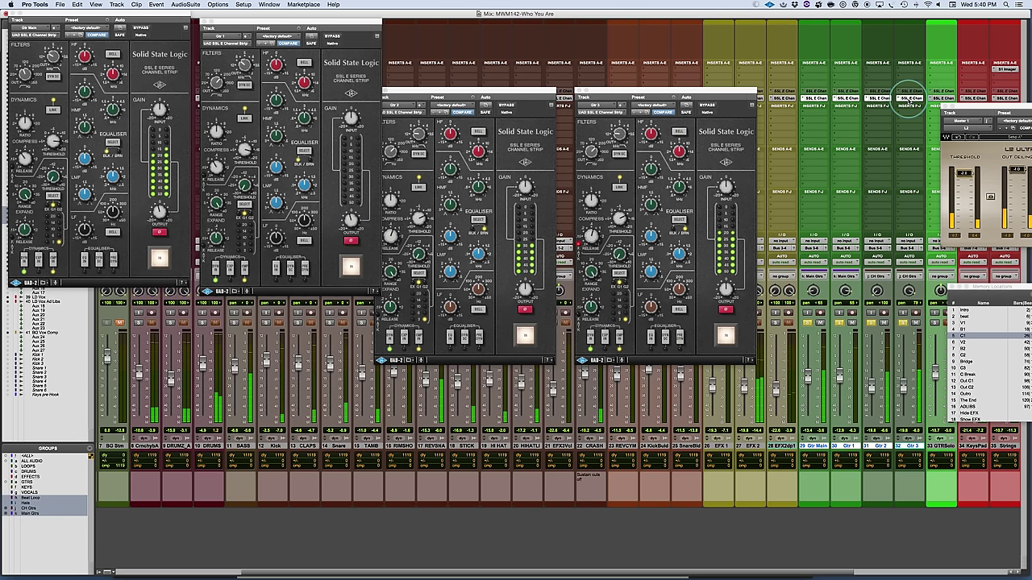
pyautogui.keyDown('alt'); pyautogui.keyDown('shift'); pyautogui.keyDown('super'); pyautogui.click(909, 102); pyautogui.keyUp('super'); pyautogui.keyUp('shift'); pyautogui.keyUp('alt')
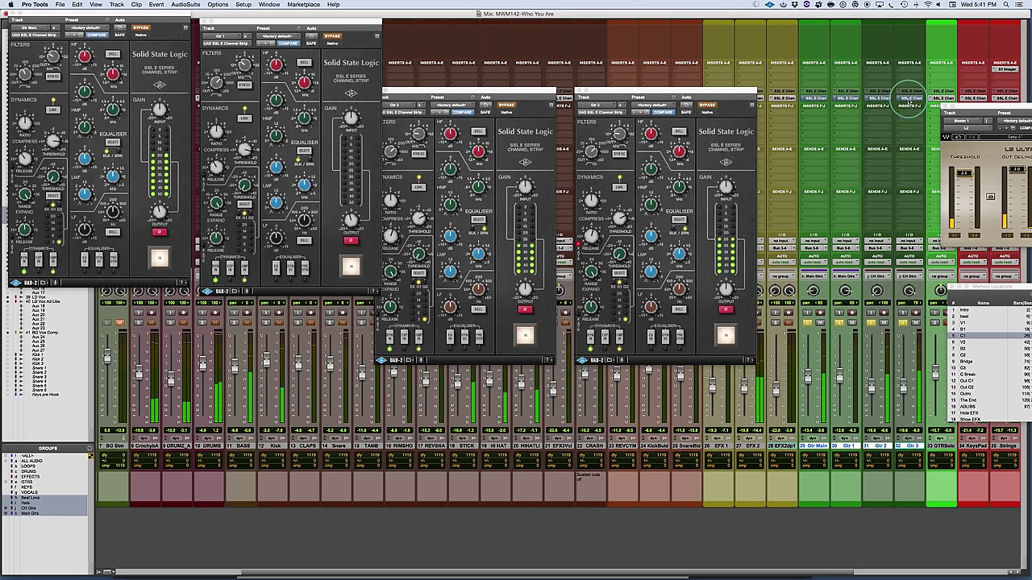
pyautogui.keyDown('alt'); pyautogui.keyDown('shift'); pyautogui.keyDown('super'); pyautogui.click(910, 101); pyautogui.keyUp('super'); pyautogui.keyUp('shift'); pyautogui.keyUp('alt')
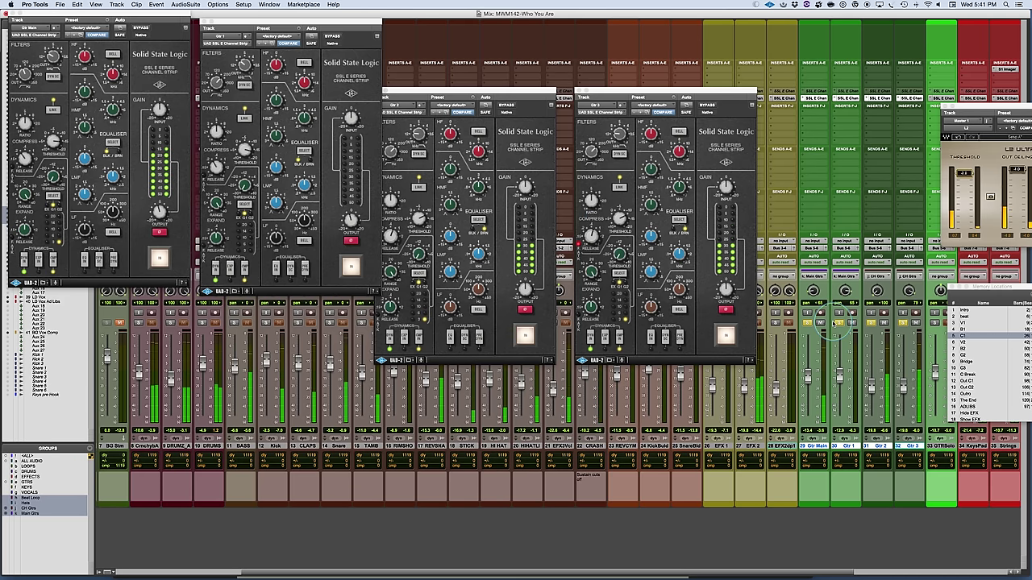
pyautogui.keyDown('super'); pyautogui.click(844, 100); pyautogui.keyUp('super')
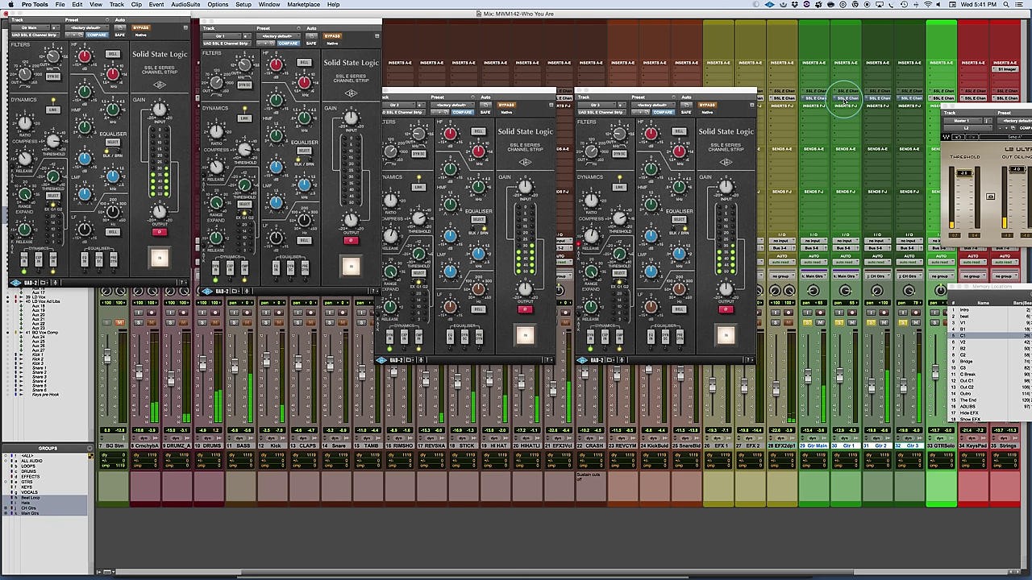
pyautogui.keyDown('super'); pyautogui.click(844, 100); pyautogui.keyUp('super')
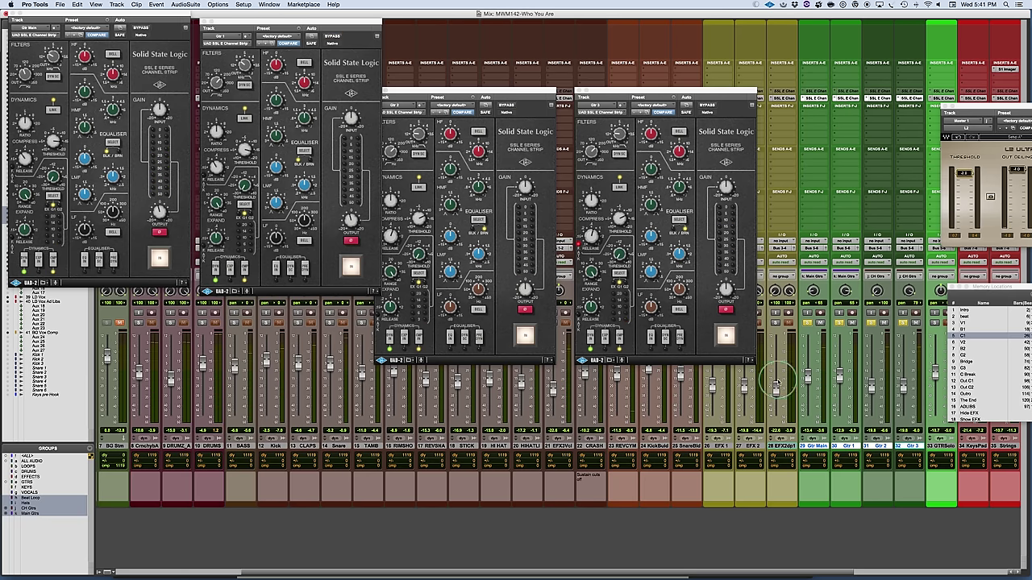
# - Take the guitars out of solo and toggle the SSL strip bypass on all tracks from CrnchybA through Gtr 3 during full-mix playback
pyautogui.click(808, 323)
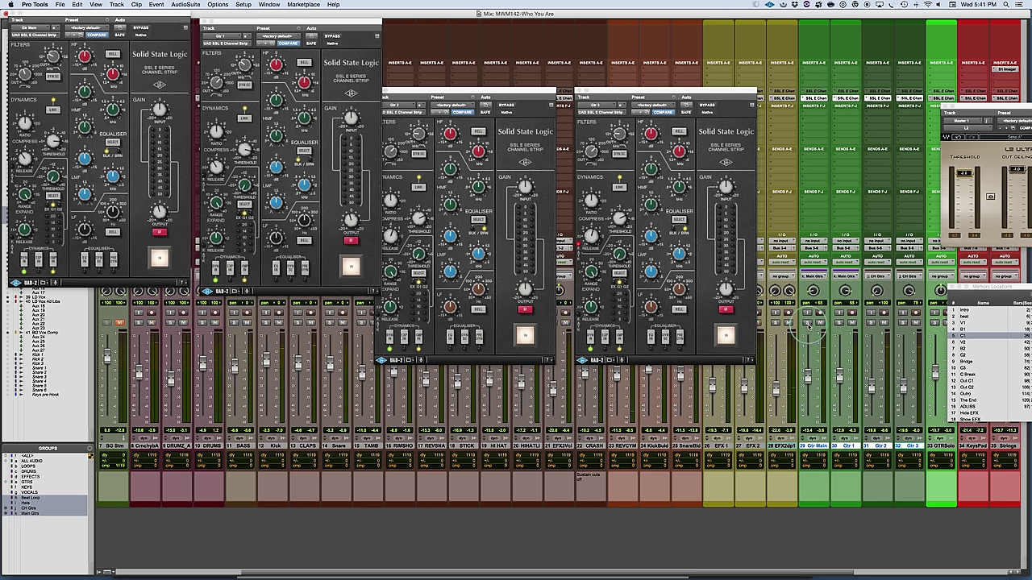
pyautogui.press('space')
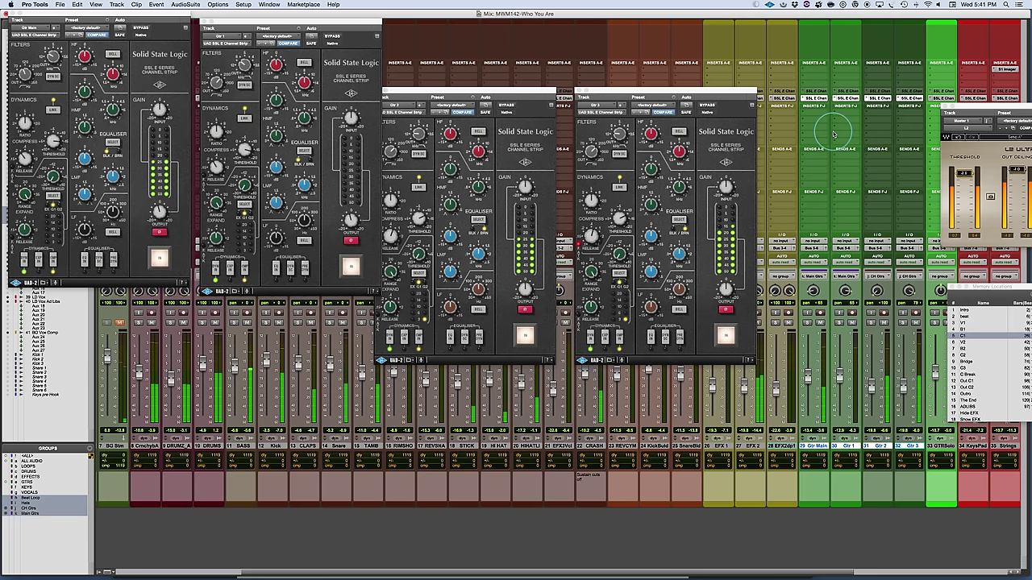
pyautogui.click(145, 446)
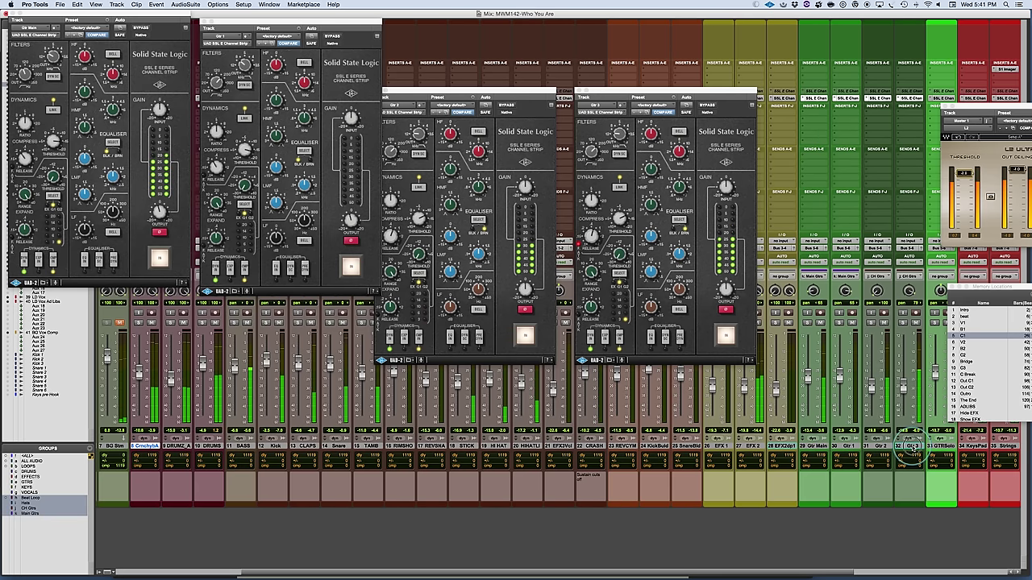
pyautogui.keyDown('shift'); pyautogui.click(911, 445); pyautogui.keyUp('shift')
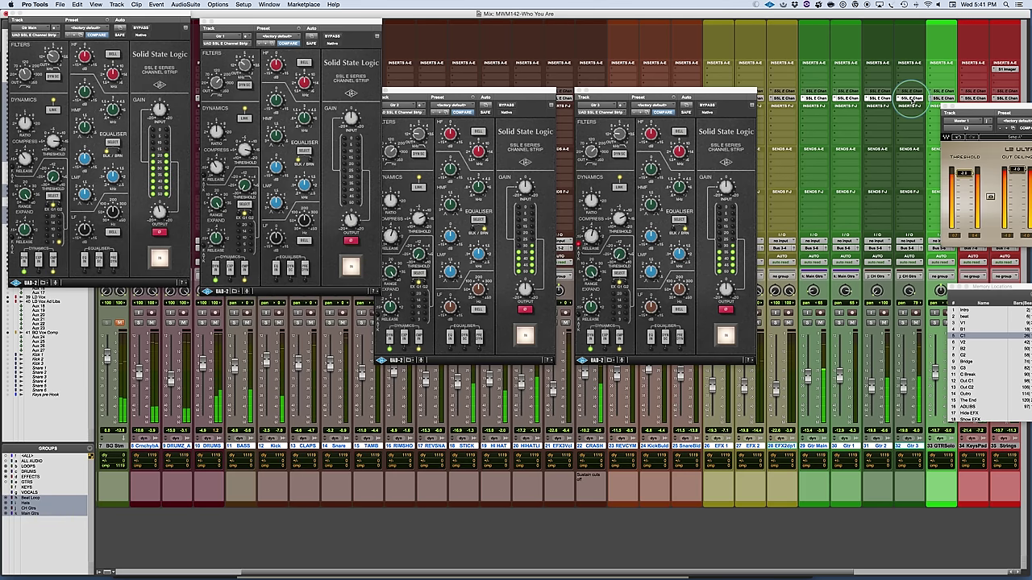
pyautogui.keyDown('alt'); pyautogui.keyDown('shift'); pyautogui.keyDown('super'); pyautogui.click(909, 97); pyautogui.keyUp('super'); pyautogui.keyUp('shift'); pyautogui.keyUp('alt')
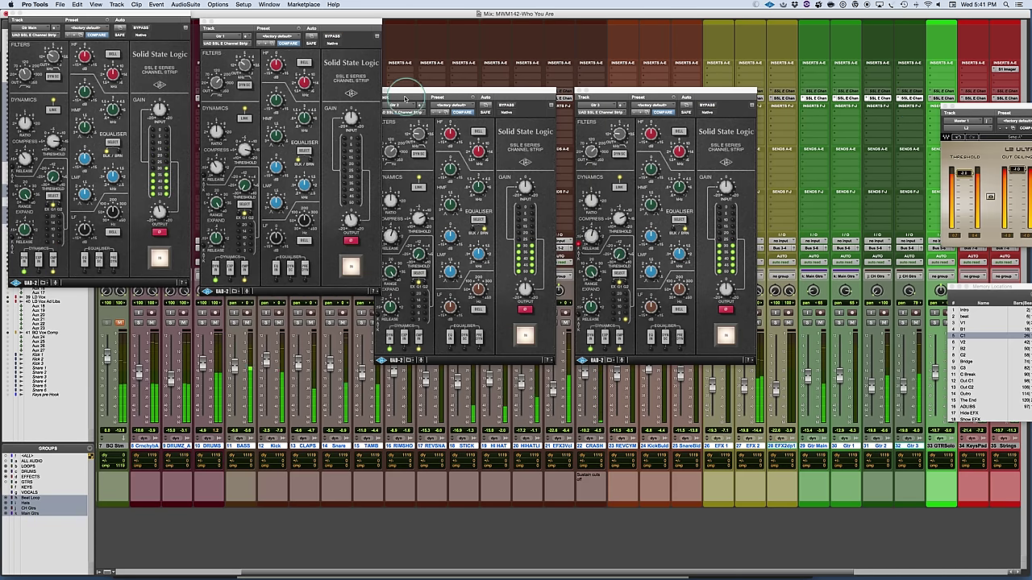
# - Line up the Gtr 1 and Gtr Main strips in one row with Gtr 2 and Gtr 3, and stop playback
pyautogui.moveTo(337, 37); pyautogui.dragTo(325, 102)
pyautogui.moveTo(162, 15); pyautogui.dragTo(155, 86)
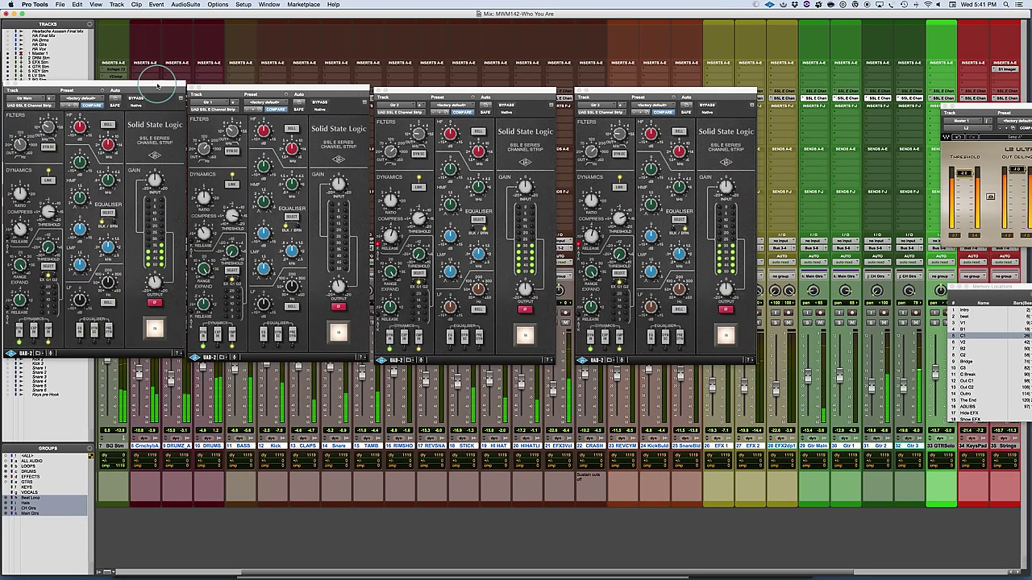
pyautogui.press('space')
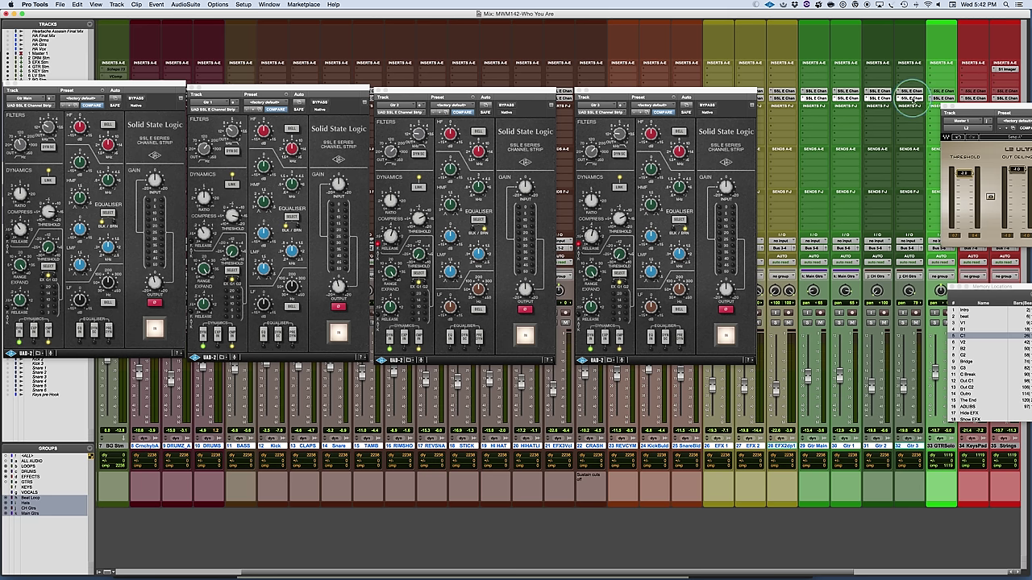
# - Compare the selected tracks with their two SSL E Channel inserts bypassed and active during full-mix playback
pyautogui.keyDown('super'); pyautogui.click(910, 98); pyautogui.keyUp('super')
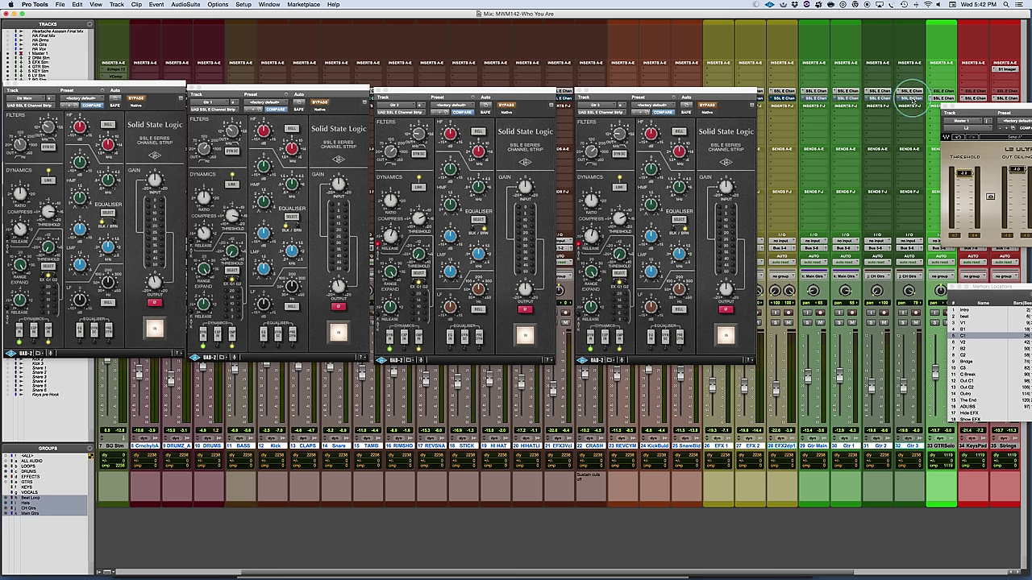
pyautogui.press('space')
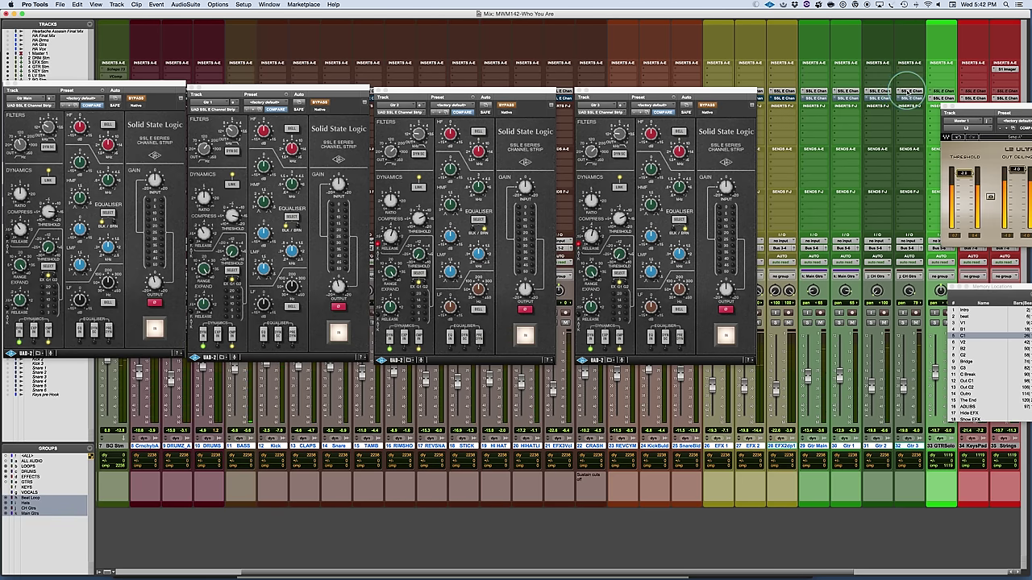
pyautogui.keyDown('alt'); pyautogui.keyDown('shift'); pyautogui.keyDown('super'); pyautogui.click(914, 91); pyautogui.keyUp('super'); pyautogui.keyUp('shift'); pyautogui.keyUp('alt')
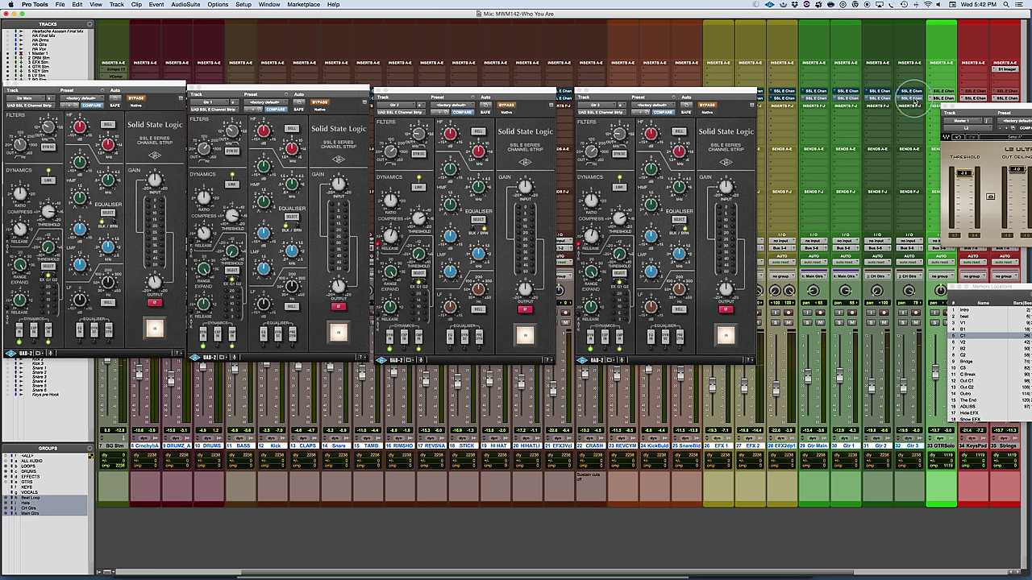
pyautogui.keyDown('super'); pyautogui.click(915, 100); pyautogui.keyUp('super')
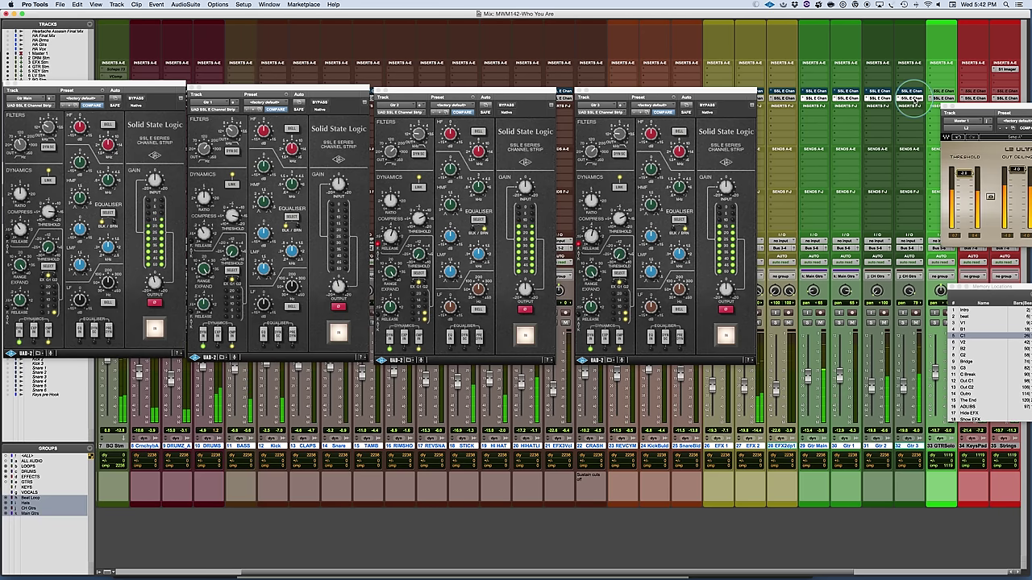
pyautogui.keyDown('alt'); pyautogui.keyDown('super'); pyautogui.click(909, 92); pyautogui.keyUp('super'); pyautogui.keyUp('alt')
pyautogui.keyDown('alt'); pyautogui.keyDown('super'); pyautogui.click(910, 91); pyautogui.keyUp('super'); pyautogui.keyUp('alt')
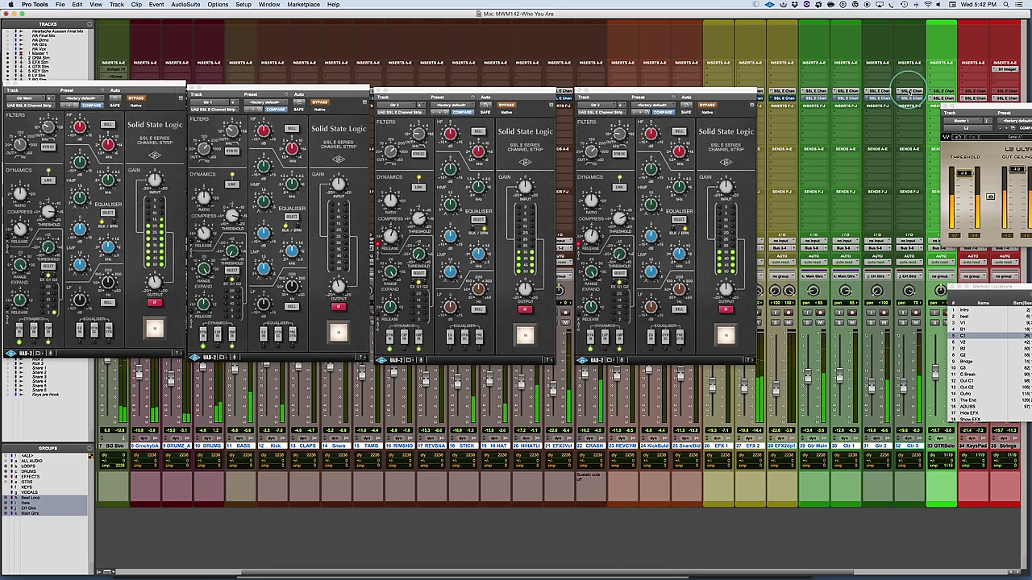
pyautogui.keyDown('alt'); pyautogui.keyDown('super'); pyautogui.click(909, 91); pyautogui.keyUp('super'); pyautogui.keyUp('alt')
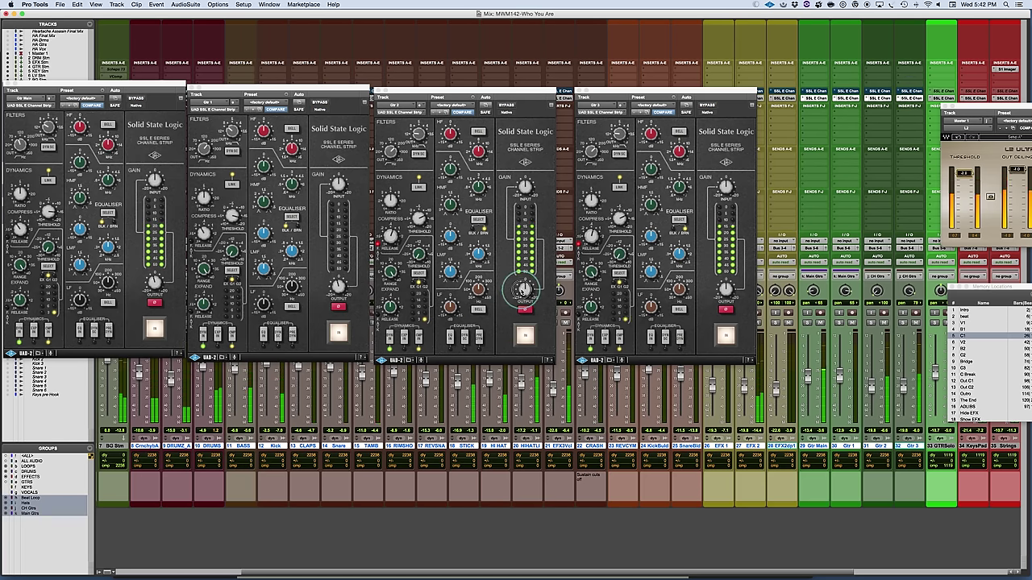
# - Adjust the output gain on the Gtr 2 and Gtr 3 strips and compare the selected tracks' SSL strips bypassed and active
pyautogui.click(523, 290)
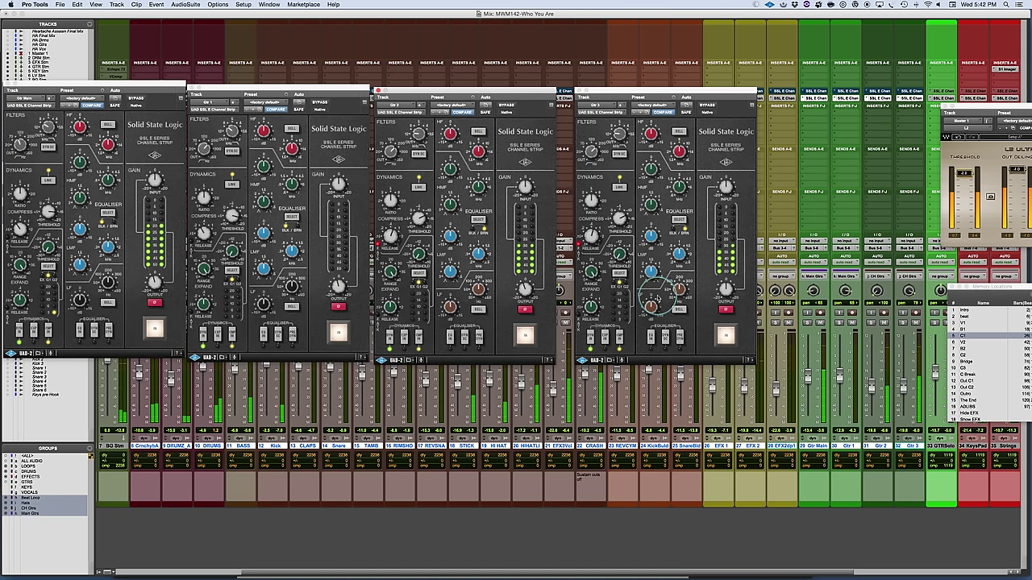
pyautogui.click(725, 291)
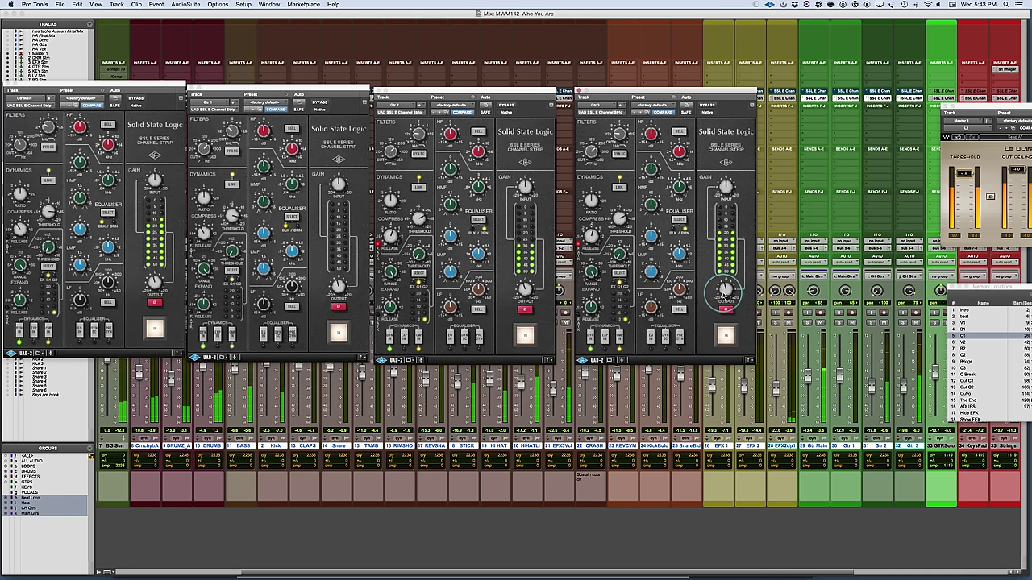
pyautogui.keyDown('alt'); pyautogui.keyDown('super'); pyautogui.click(907, 97); pyautogui.keyUp('super'); pyautogui.keyUp('alt')
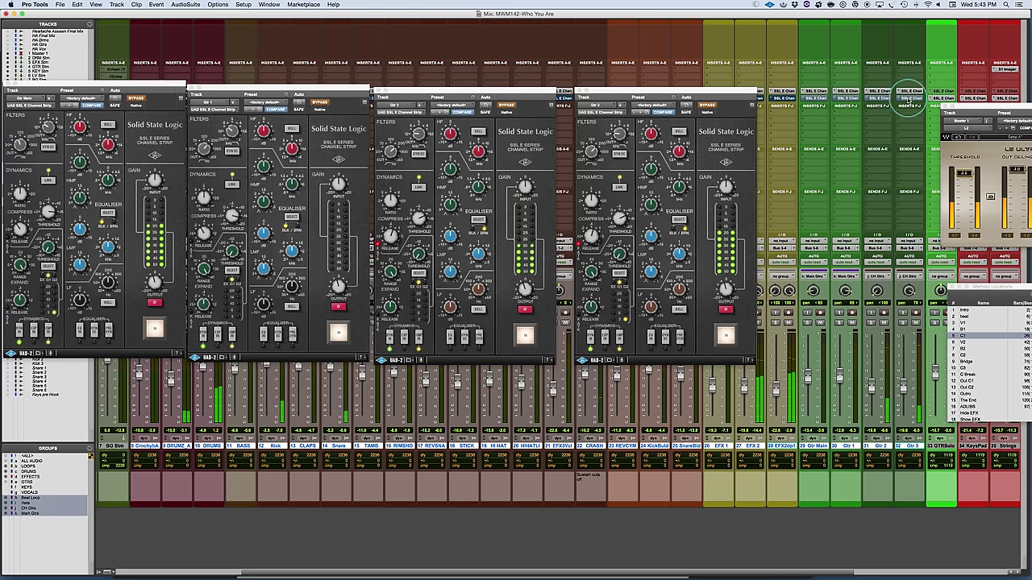
pyautogui.keyDown('alt'); pyautogui.keyDown('super'); pyautogui.click(907, 99); pyautogui.keyUp('super'); pyautogui.keyUp('alt')
pyautogui.keyDown('alt'); pyautogui.keyDown('super'); pyautogui.click(907, 98); pyautogui.keyUp('super'); pyautogui.keyUp('alt')
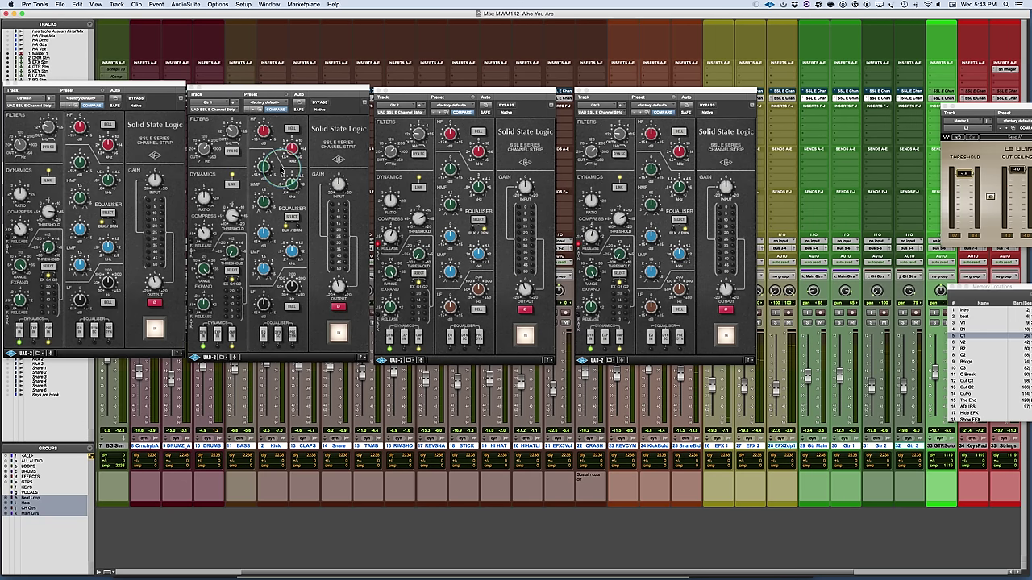
# - Switch to SketchBookPro6
pyautogui.press('super+Tab')
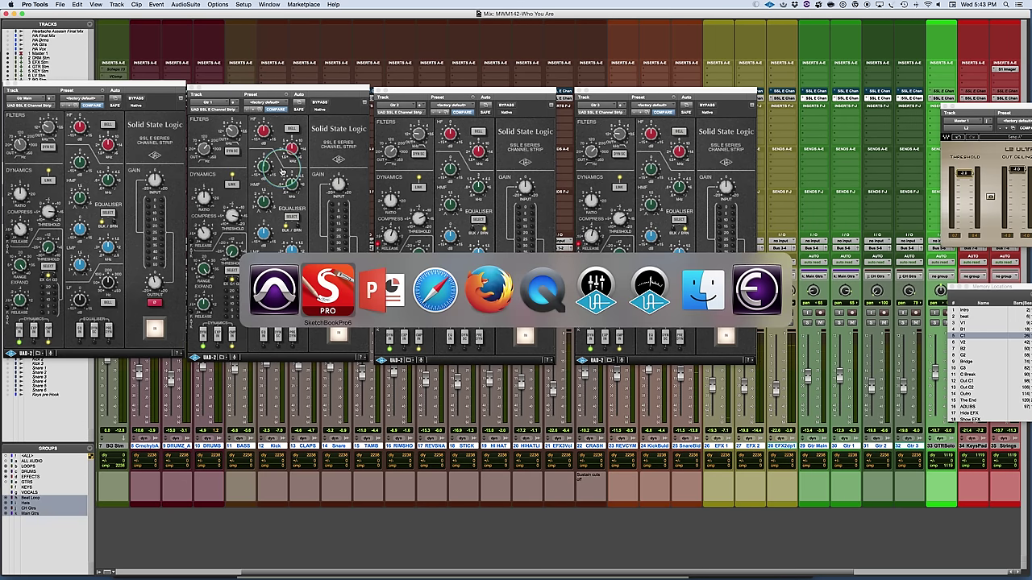